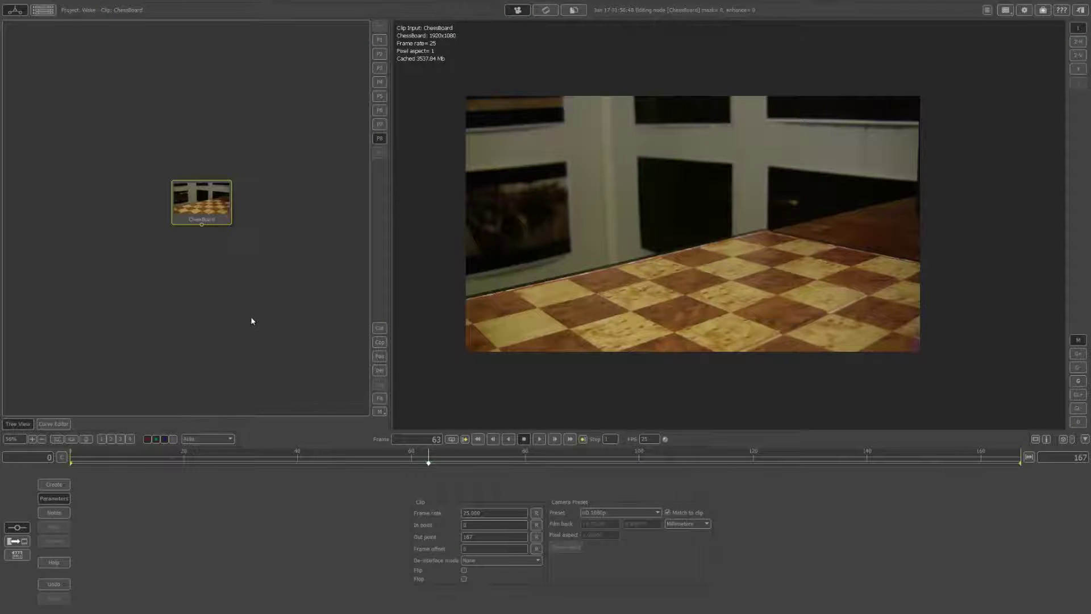
Add an Undistort node to the ChessBoard clip and slightly raise its low order distortion.
right_click(211, 215)
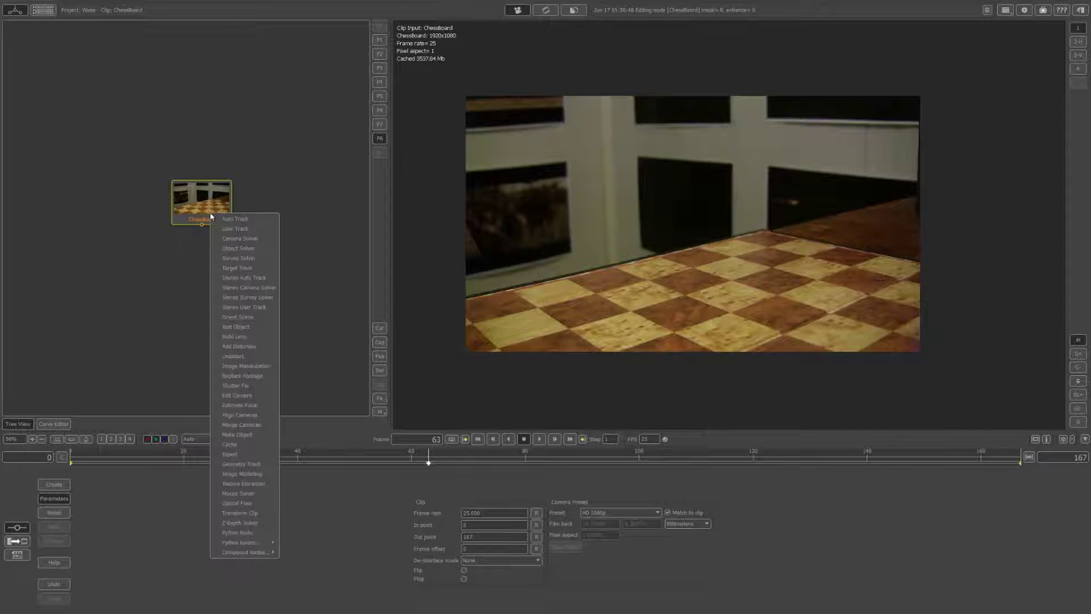
click(245, 356)
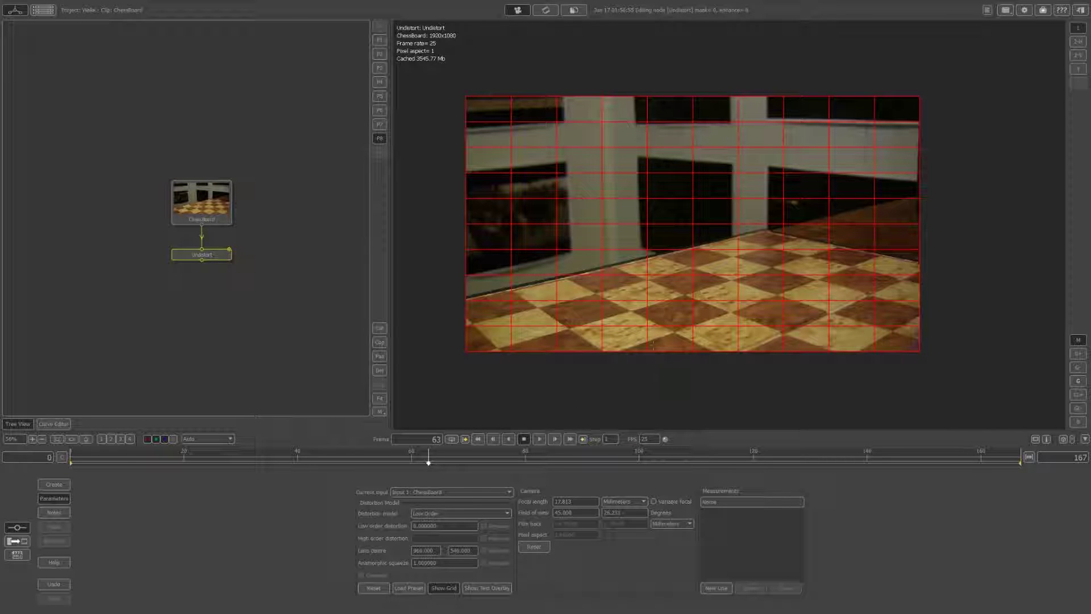
double_click(445, 525)
text(0.1)
key(Return)
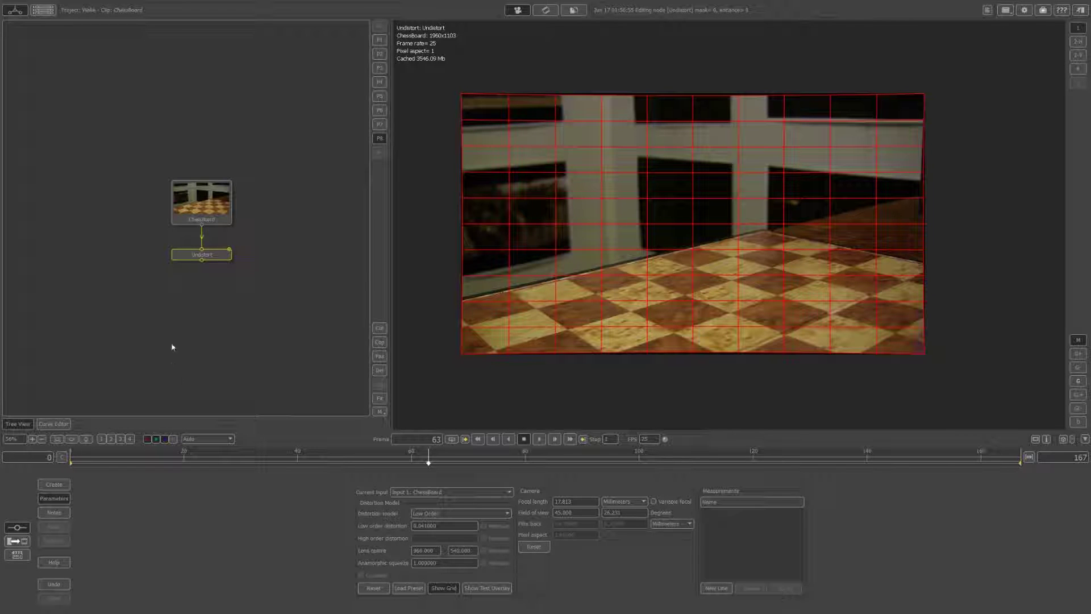
Add an Auto Track node below the Undistort node.
right_click(193, 255)
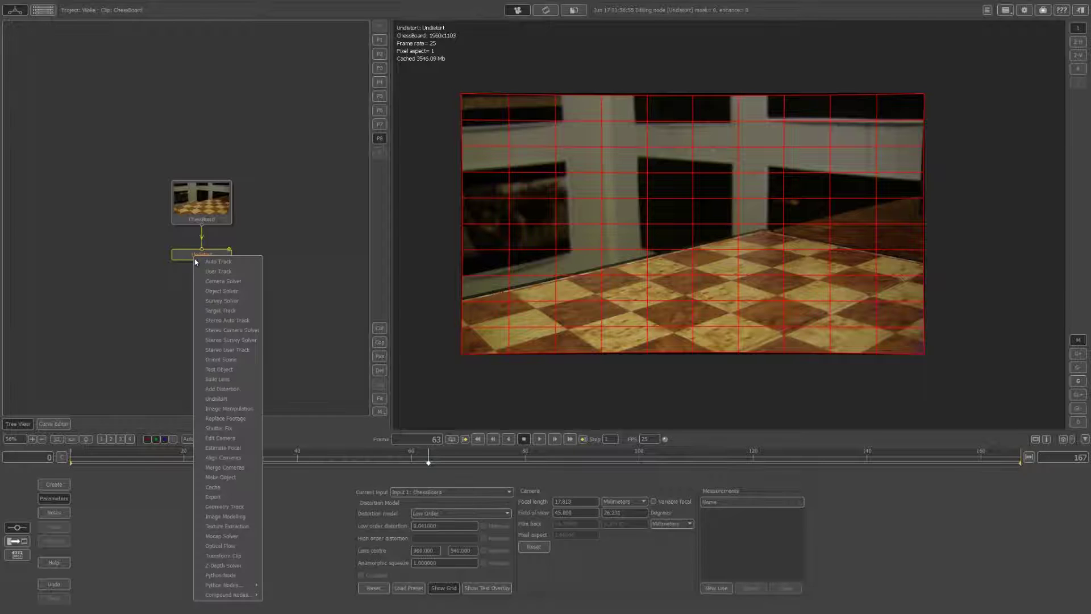
click(197, 260)
drag(192, 290, 192, 288)
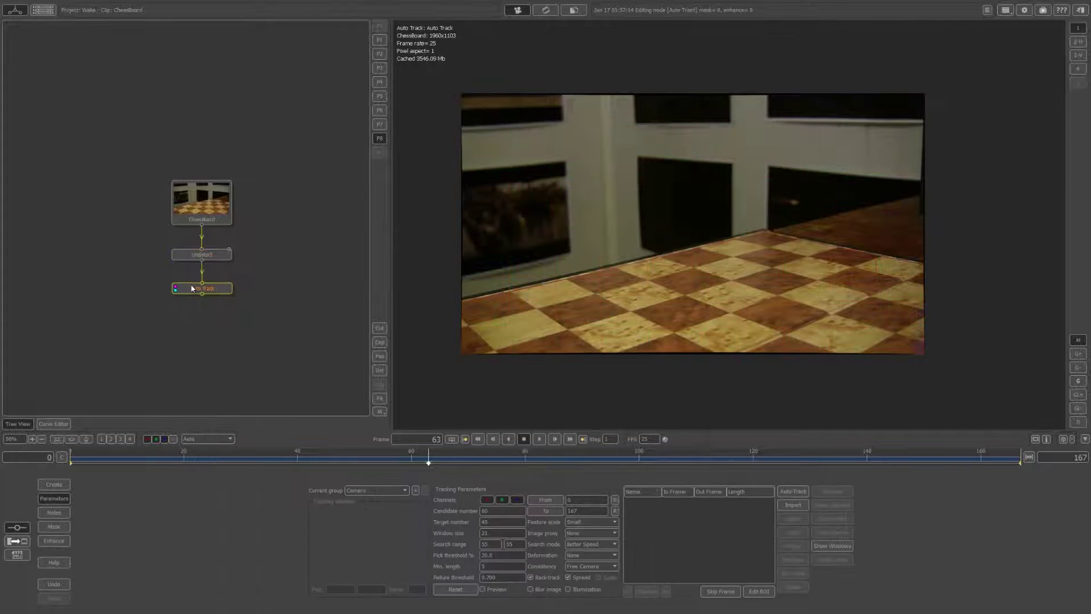
Enable colour enhancement for the Auto Track node, raising contrast to about 0.46 and slightly lowering brightness.
click(52, 541)
click(493, 488)
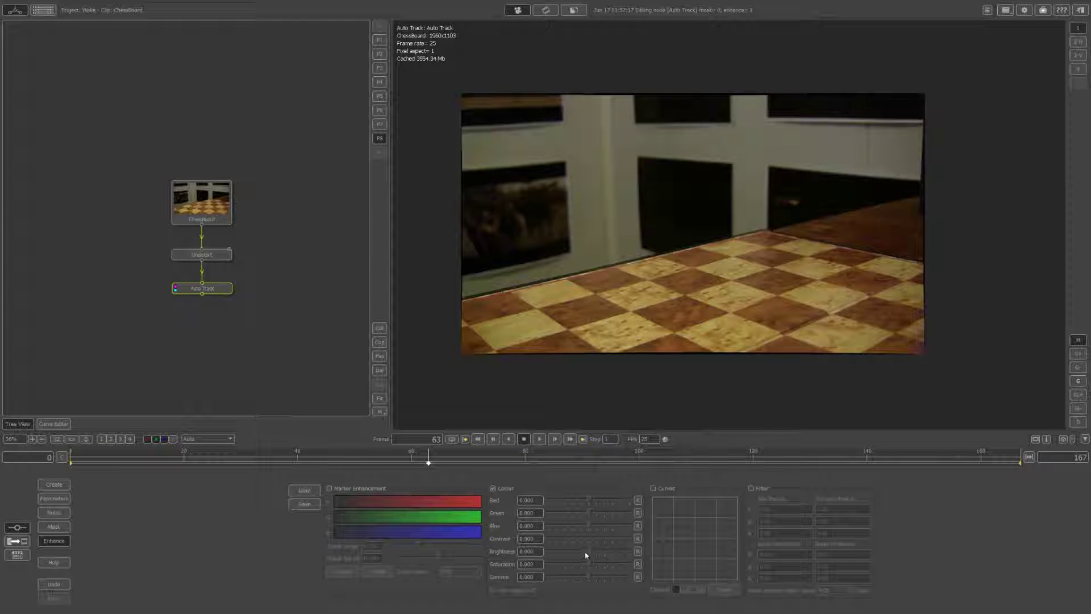
drag(589, 538, 609, 539)
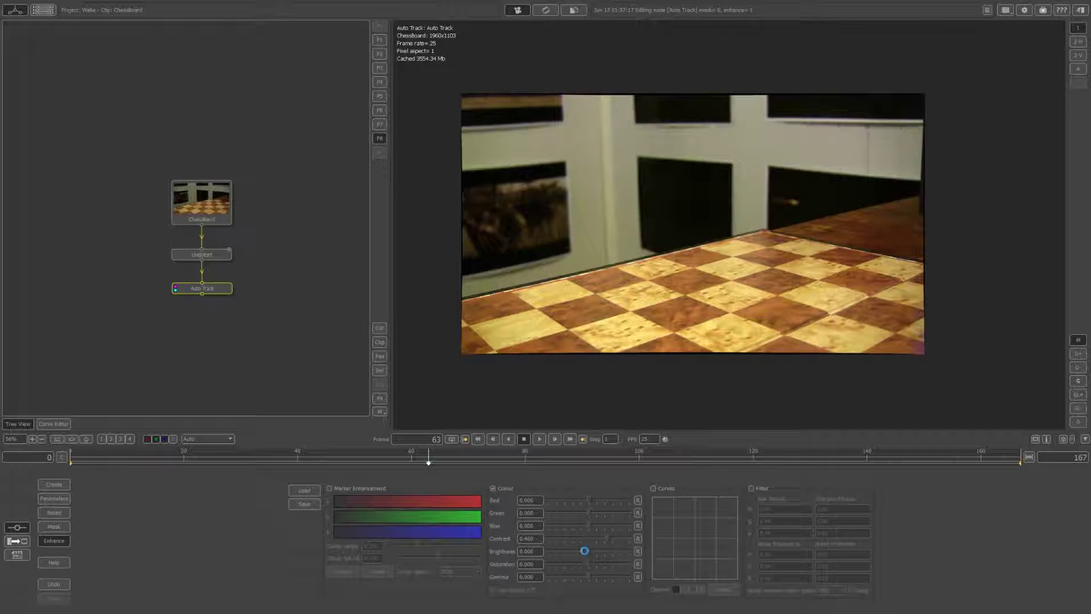
click(586, 553)
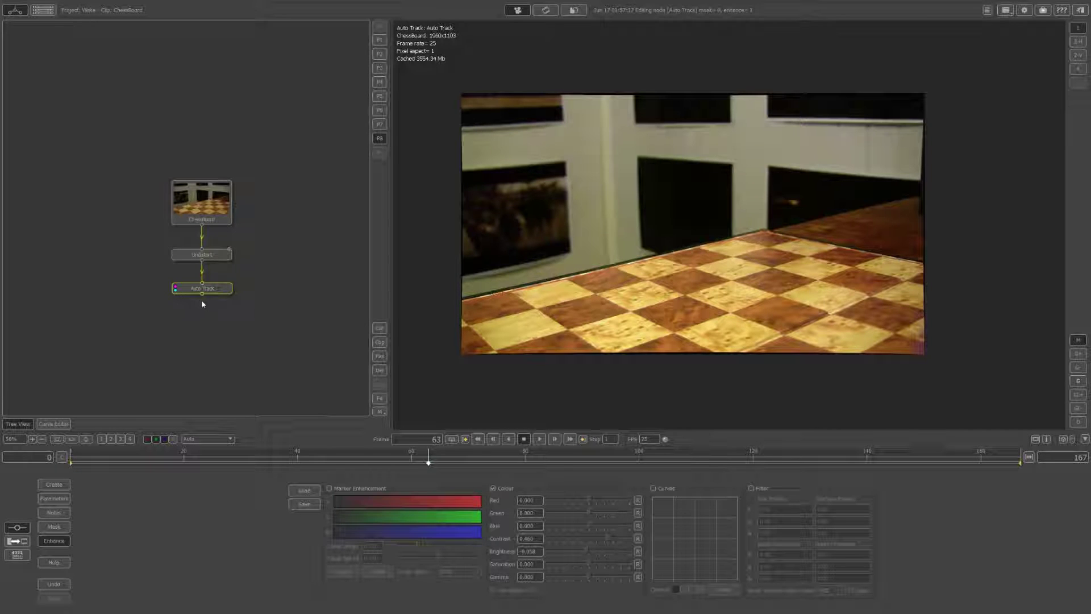
Preview the tracking features at frame 0, using the Large feature scale and the Better Accuracy search mode.
click(50, 499)
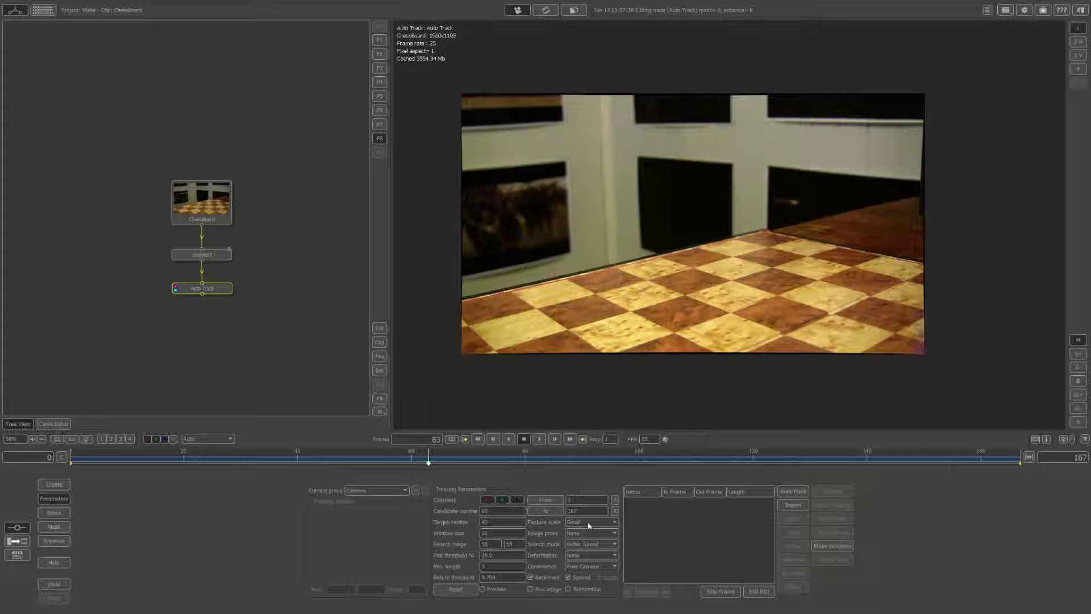
click(590, 535)
drag(240, 463, 50, 466)
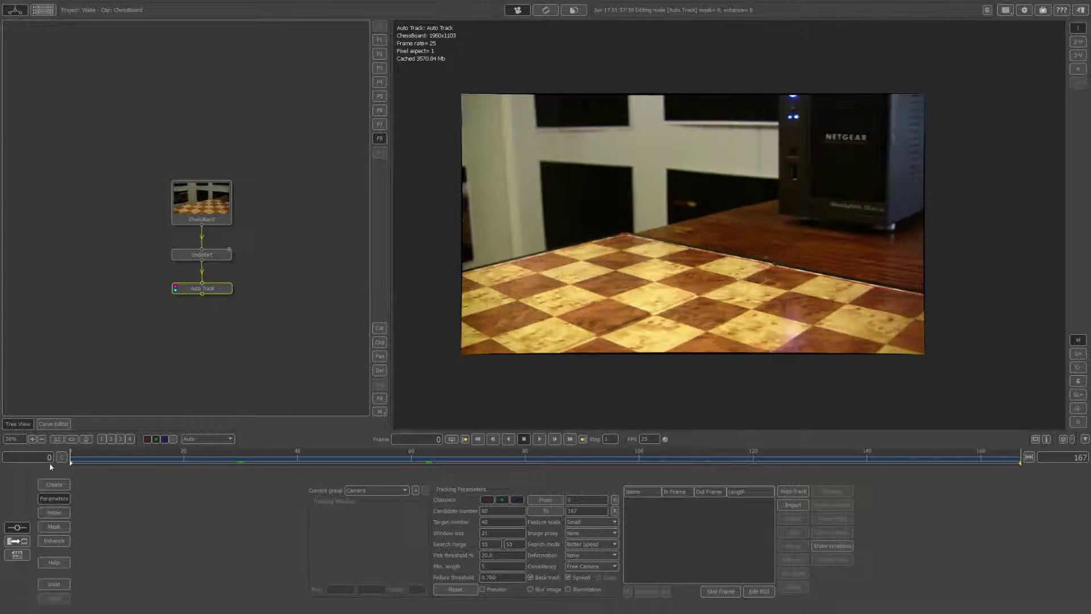
click(492, 590)
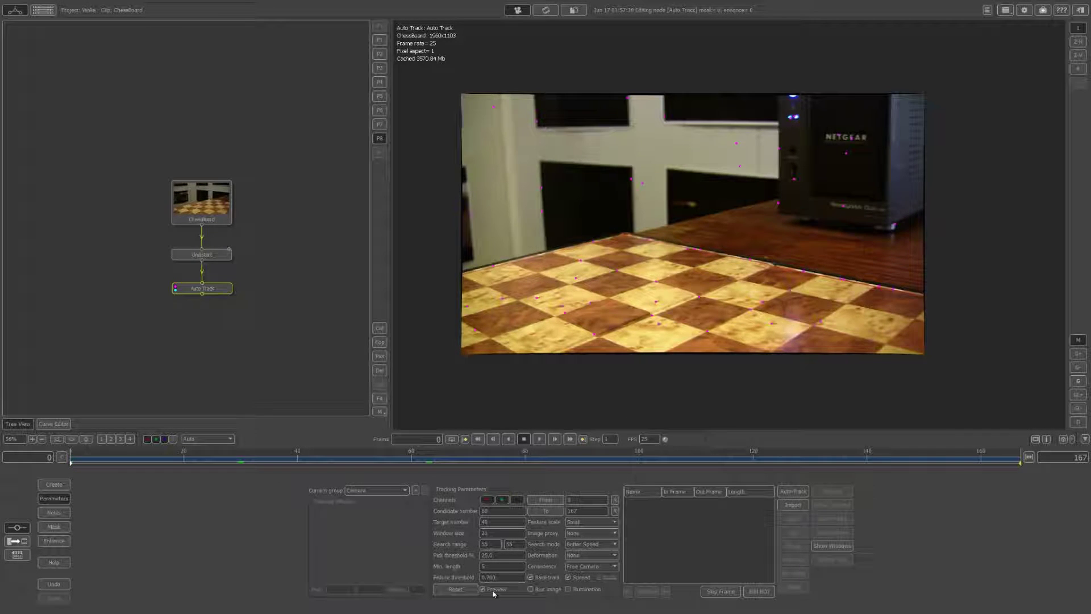
click(577, 533)
click(579, 540)
click(577, 546)
click(587, 566)
scroll(592, 545, down, 1)
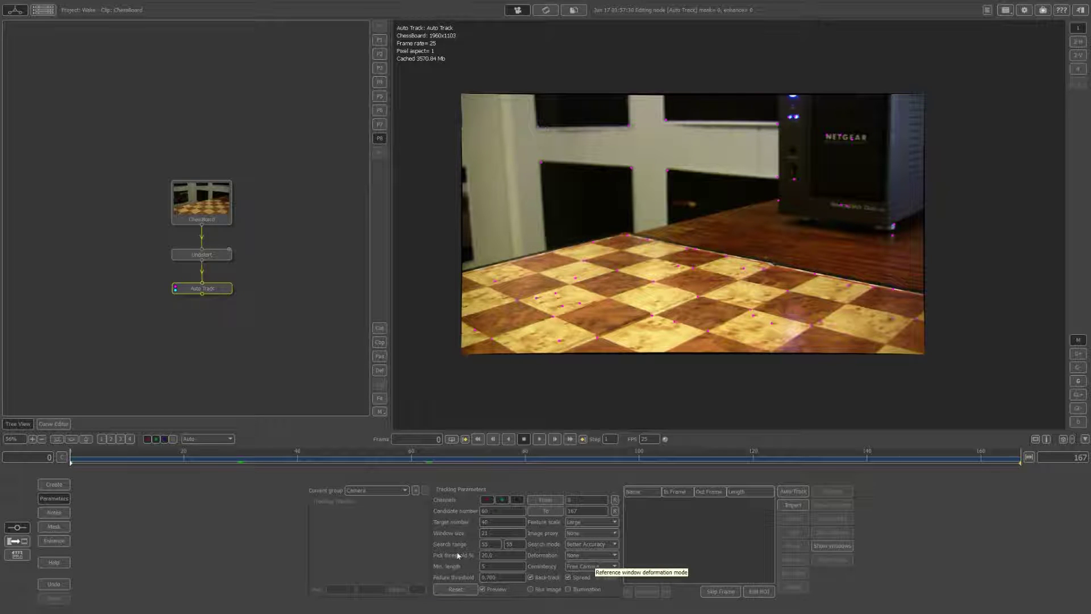
Set the candidate number to 120, target number to 80 and window size to 30, and run the automatic tracking.
double_click(489, 511)
text(120)
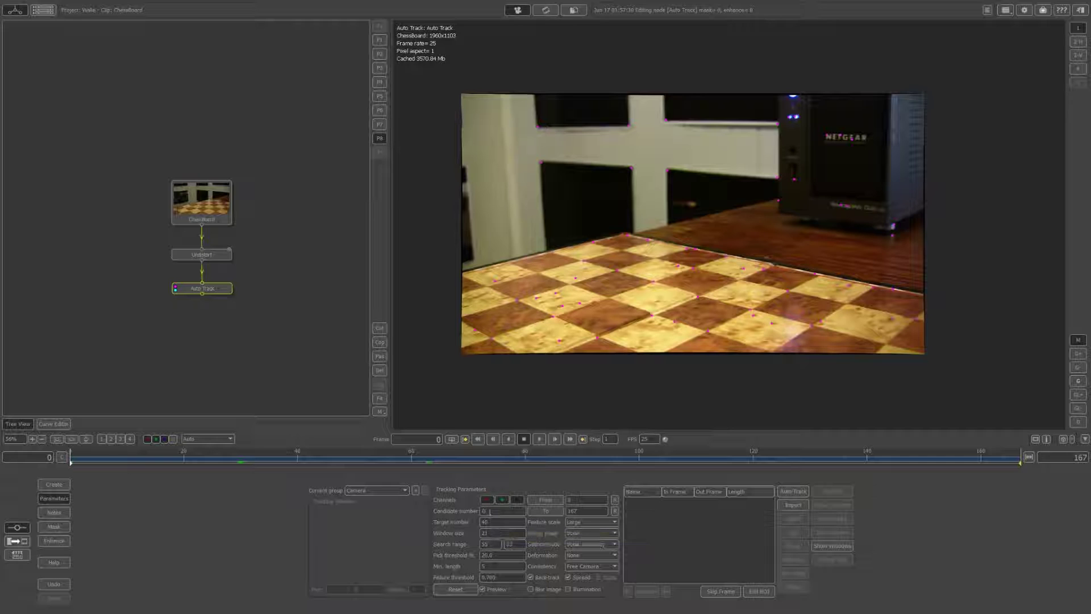
double_click(494, 522)
text(80)
double_click(496, 535)
text(20)
drag(406, 461, 69, 468)
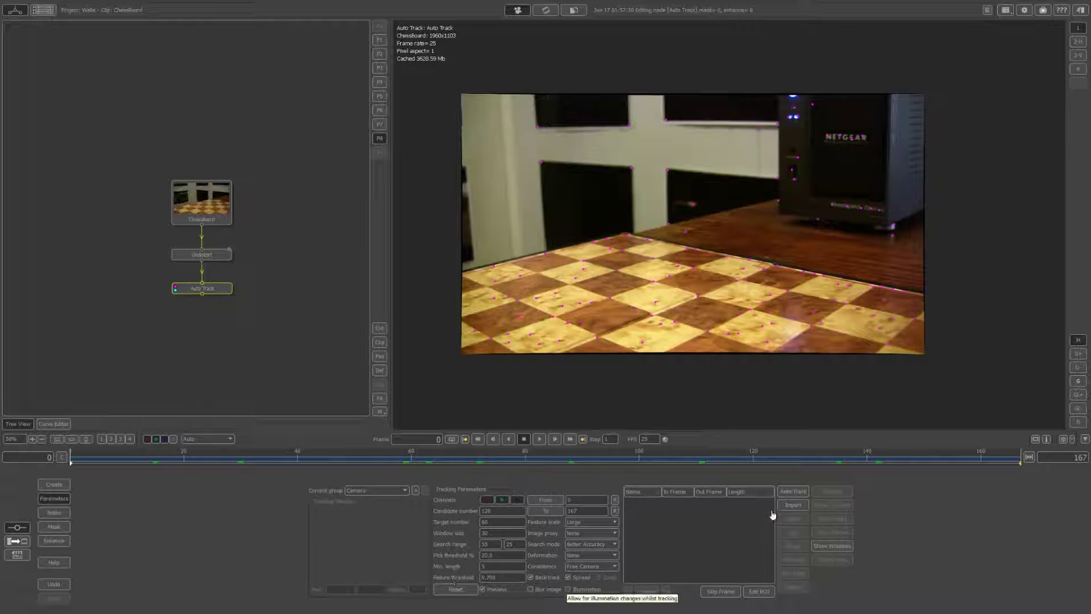
click(793, 496)
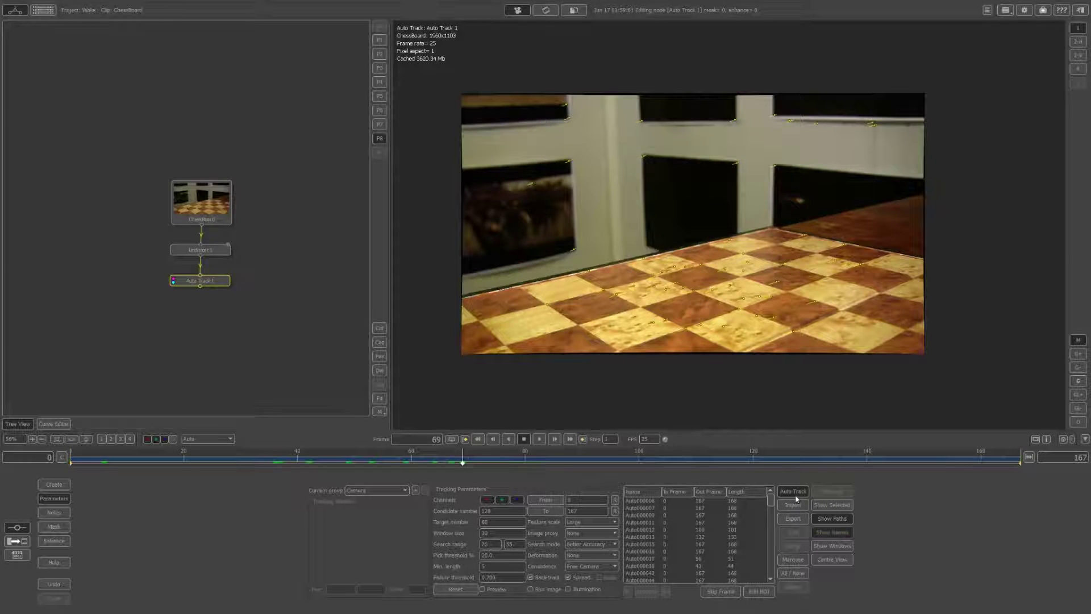
Scrub through the clip to examine the automatic tracks, including the one on the wall beside the NETGEAR box.
drag(532, 457, 896, 462)
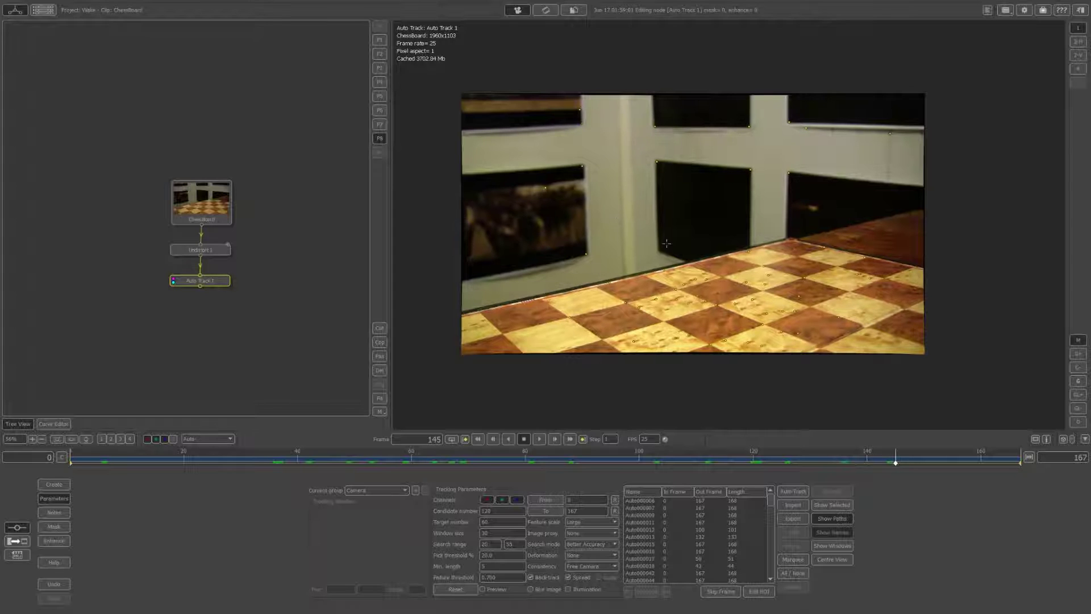
drag(759, 463, 88, 463)
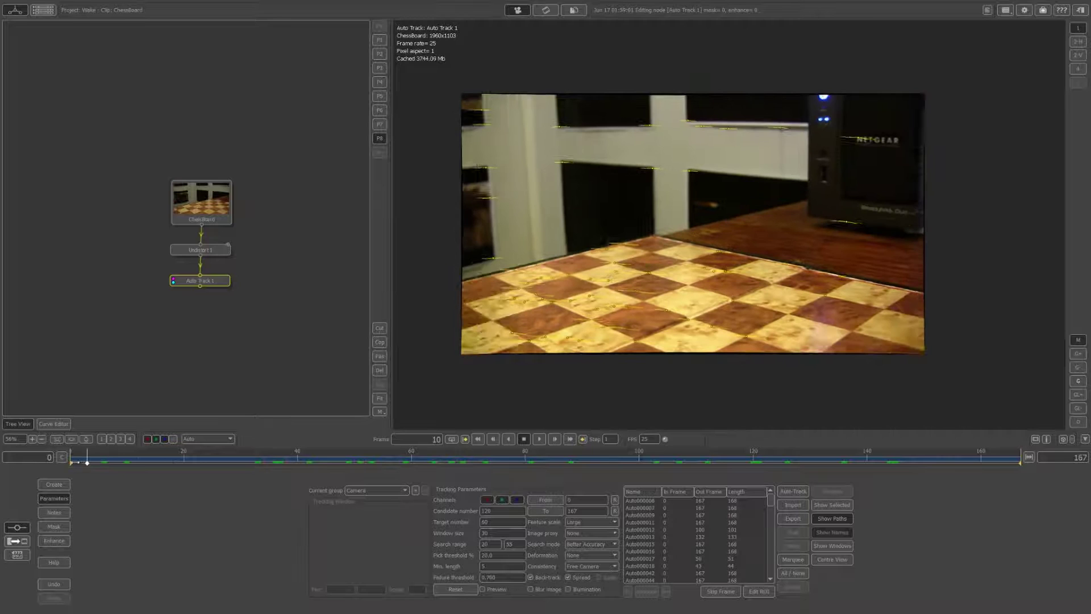
click(757, 126)
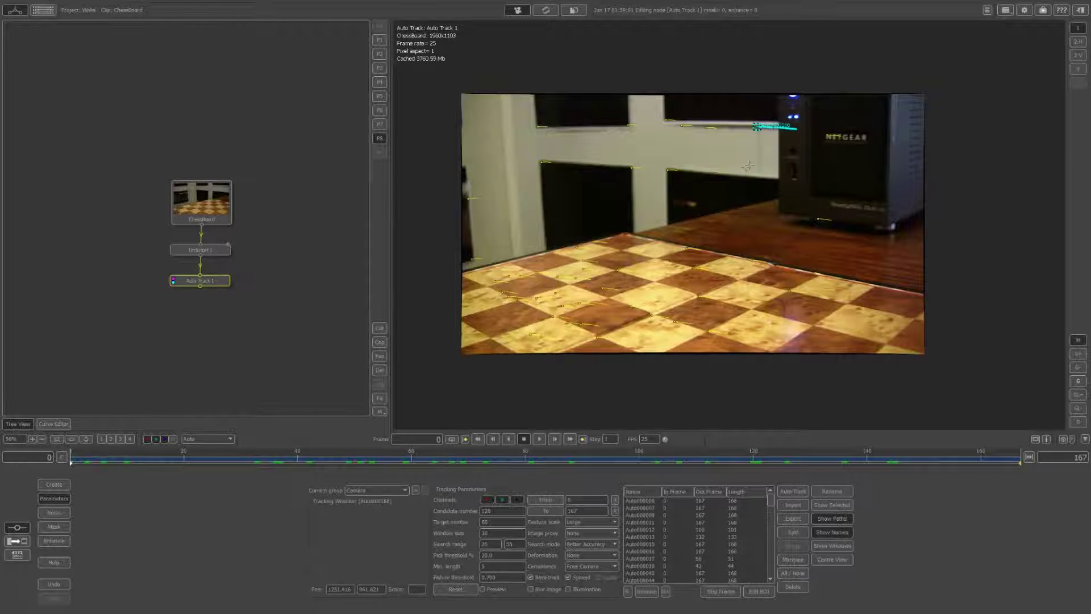
click(697, 191)
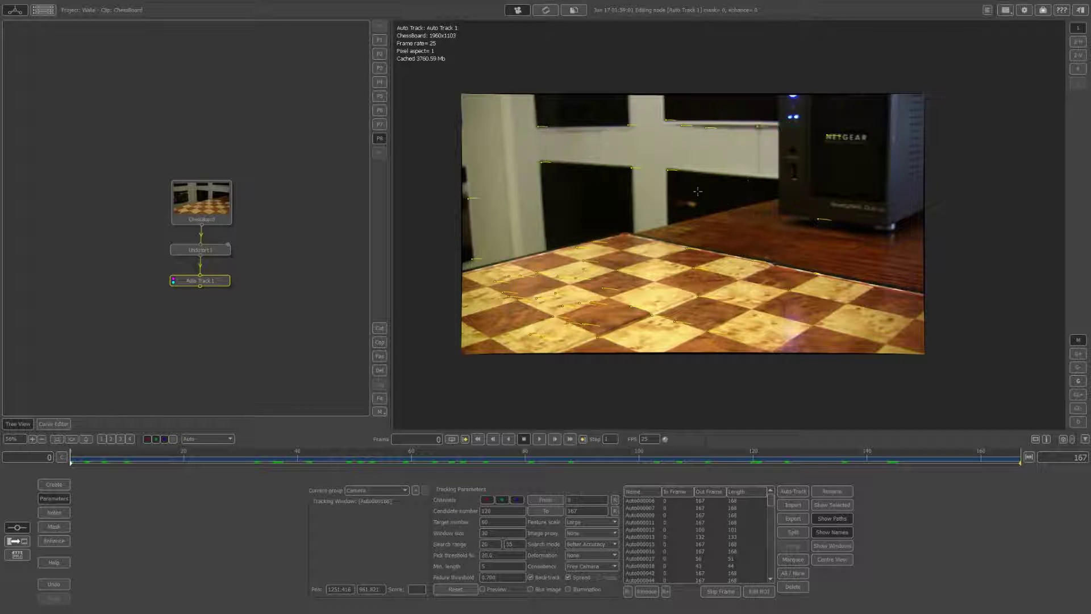
click(635, 249)
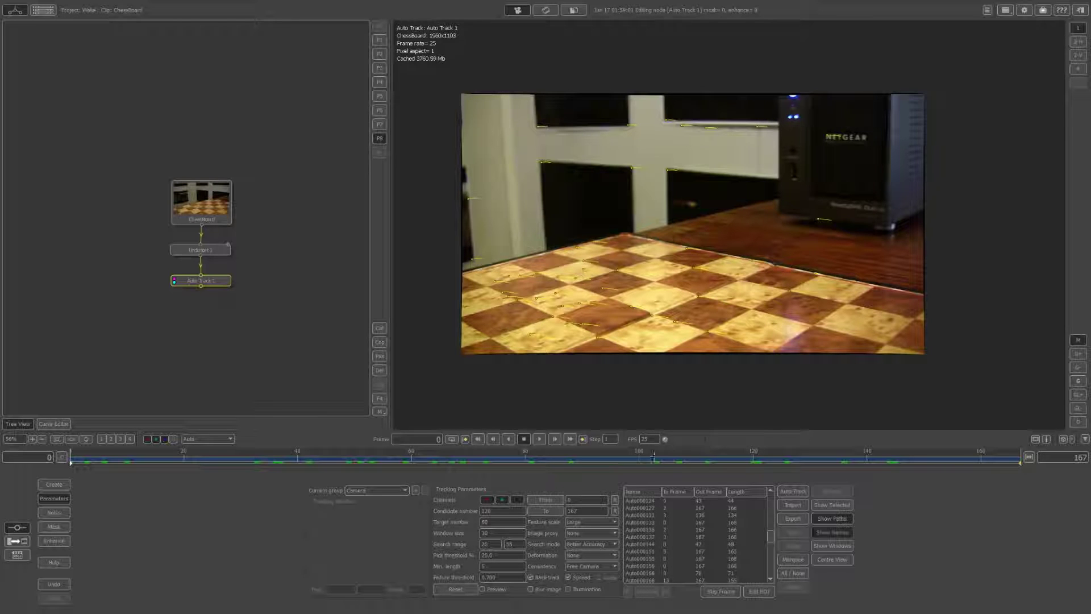
drag(654, 455, 958, 455)
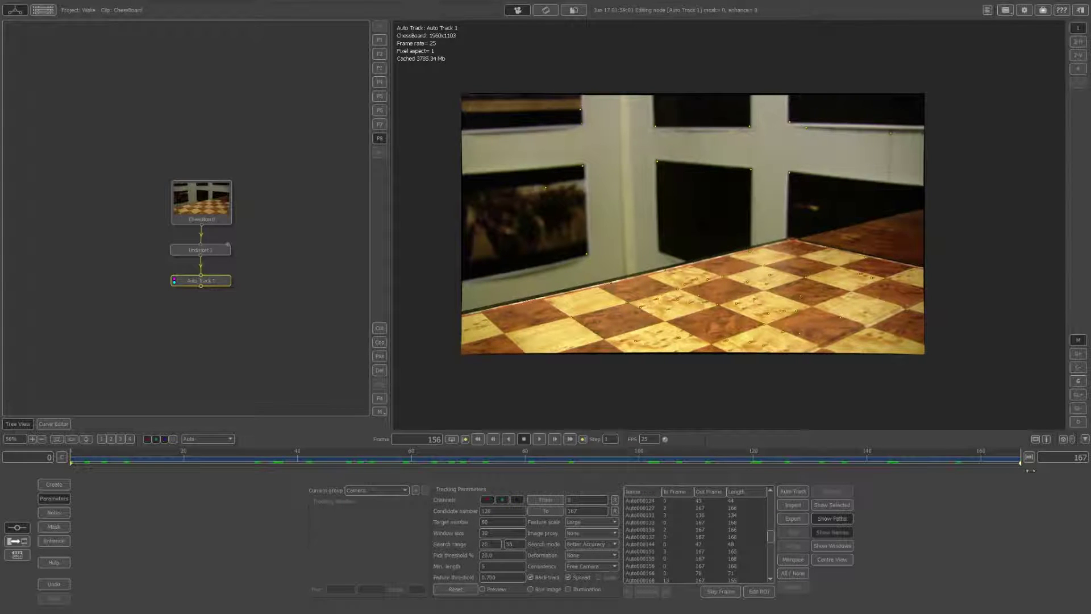
drag(1030, 471, 1058, 473)
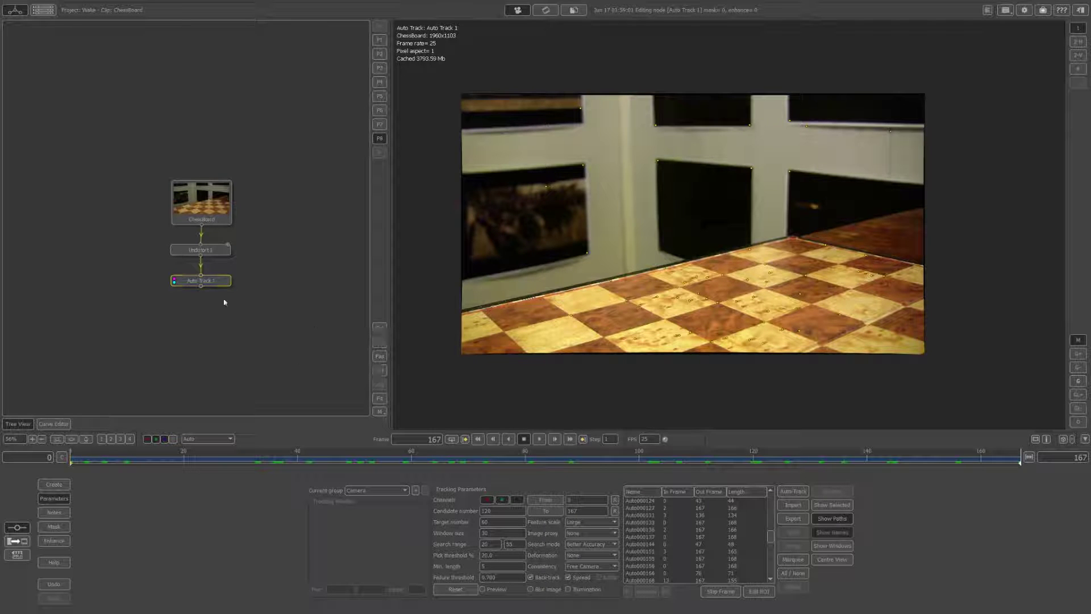
Paste the prepared User Track node and place it below Auto Track 1.
click(380, 356)
drag(182, 231, 218, 327)
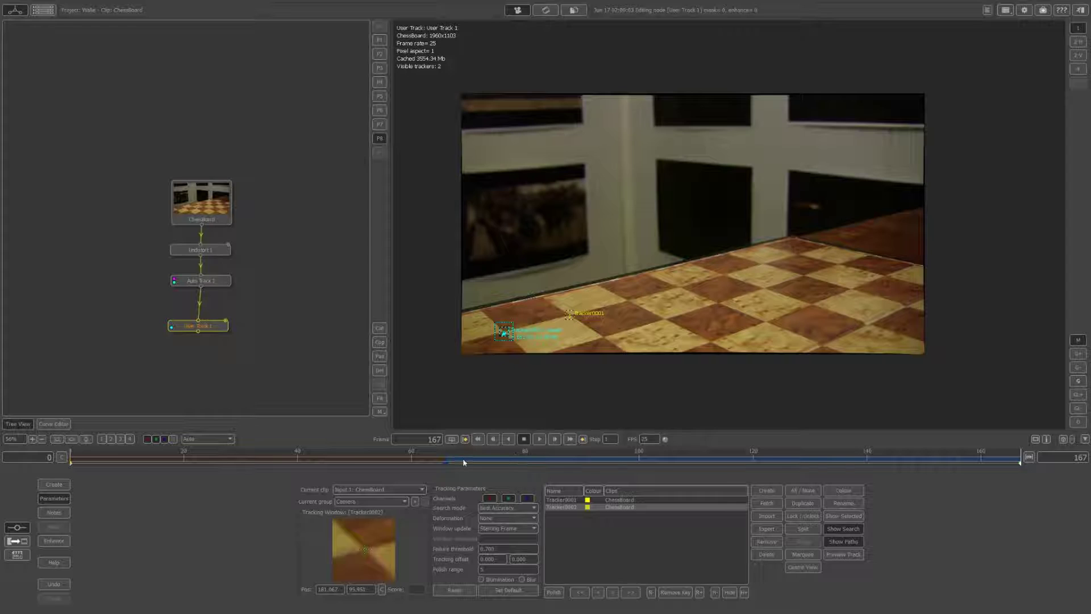
Examine the paths of the two manual chessboard trackers across the clip, from around frame 66 to the end.
mouse_move(455, 460)
mouse_down()
mouse_move(96, 460)
mouse_move(445, 458)
mouse_up()
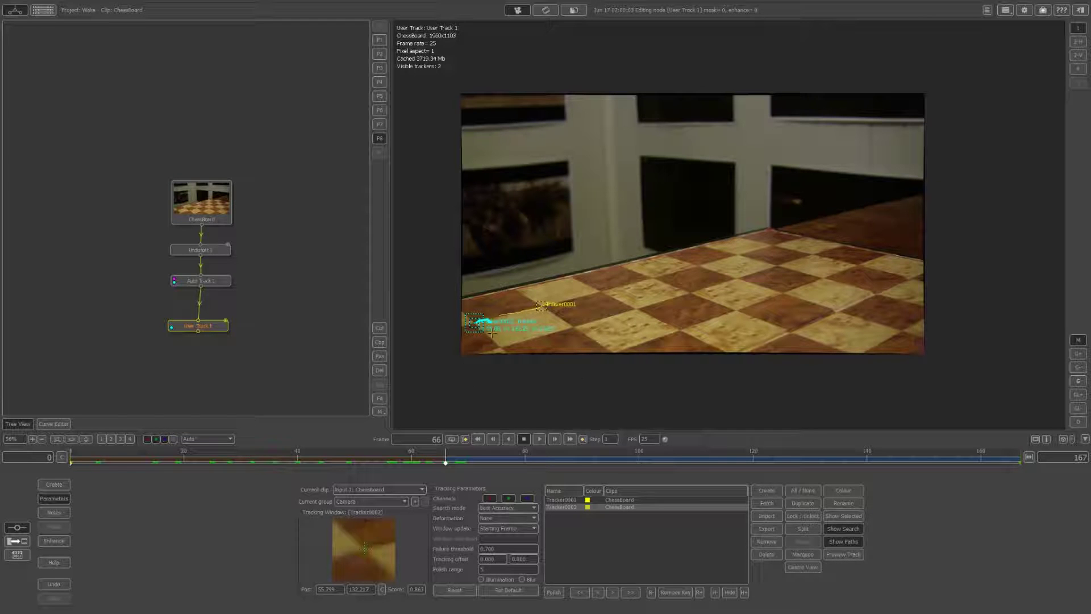
click(564, 515)
click(561, 507)
click(714, 593)
drag(449, 465, 1020, 456)
Move the User Track node closer to Auto Track 1 and add a Camera Solver node below it.
drag(216, 327, 217, 308)
right_click(218, 308)
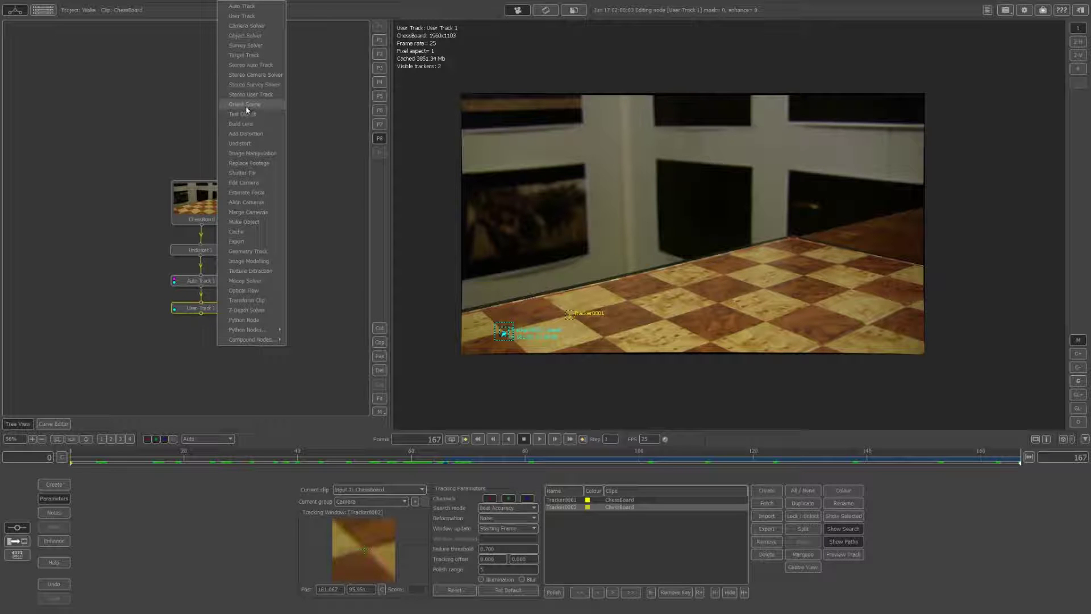
click(246, 25)
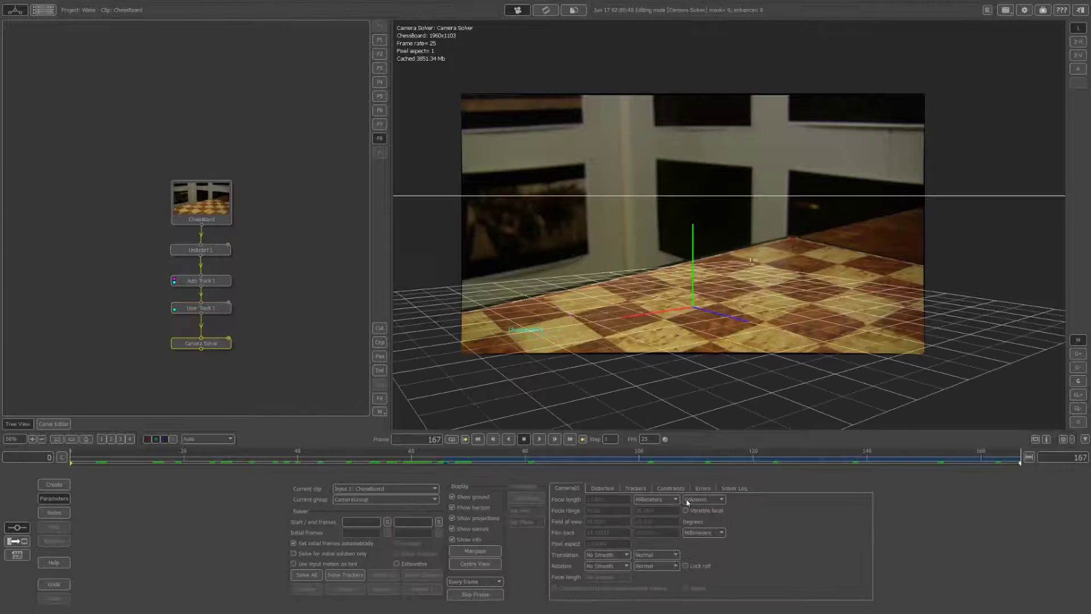
Set the solver camera's focal length to a known 18.6 mm.
click(617, 500)
text(18.6)
key(Return)
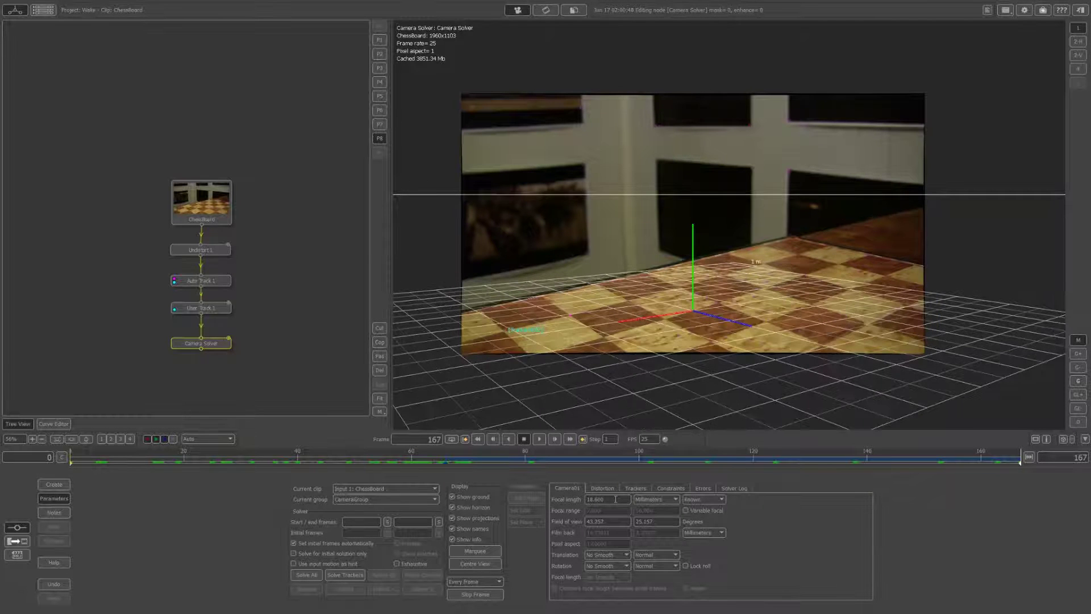
Solve the camera motion and all tracker positions with the Camera Solver.
right_click(221, 346)
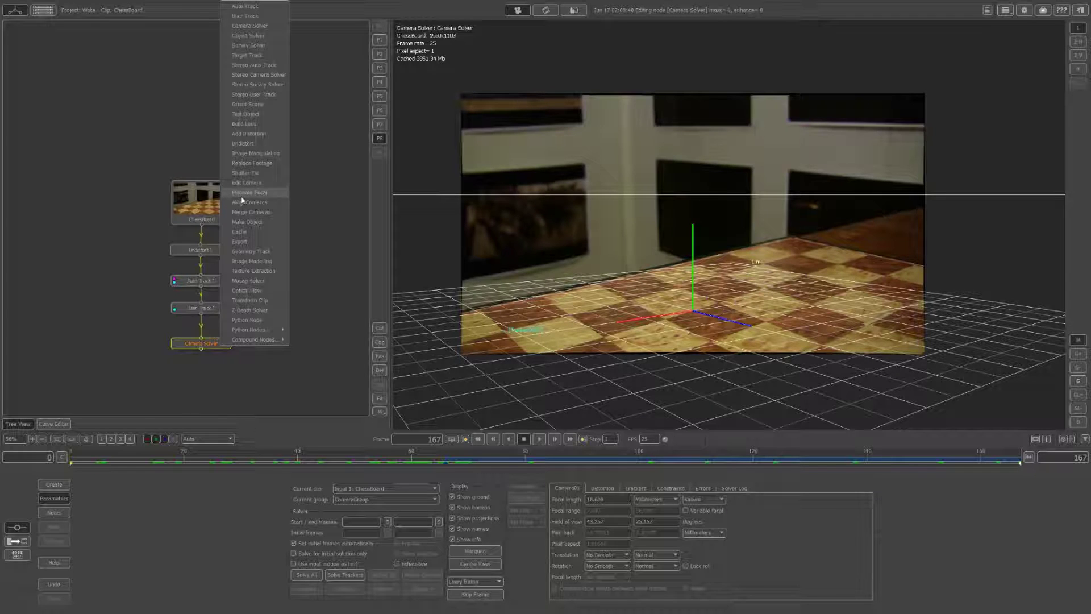
click(271, 506)
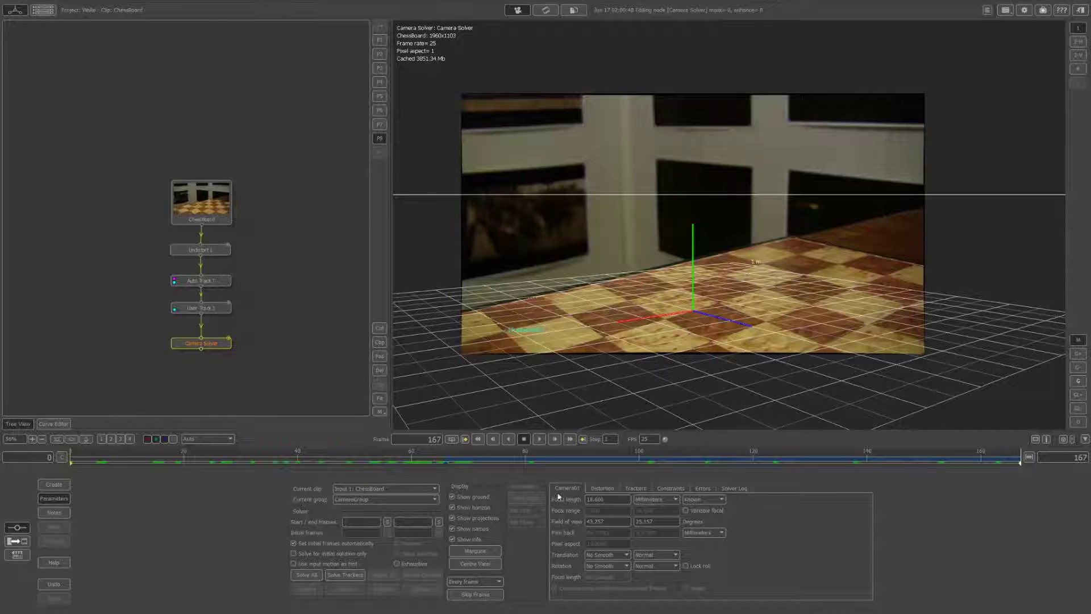
click(306, 575)
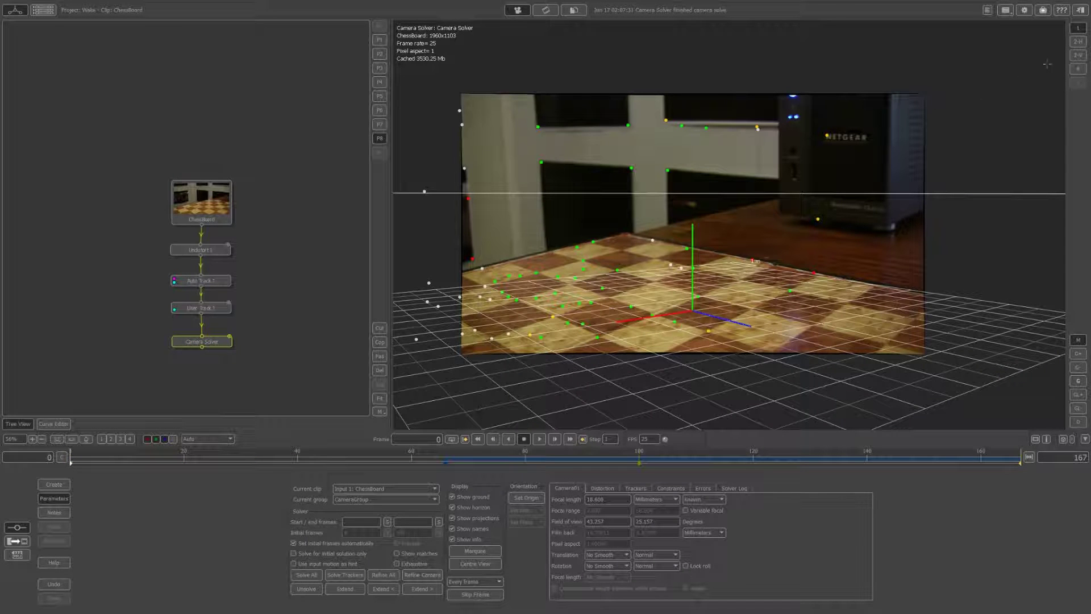
Show two side-by-side viewports and orbit the 3D view to examine the solved tracker points against the ground plane.
click(1078, 43)
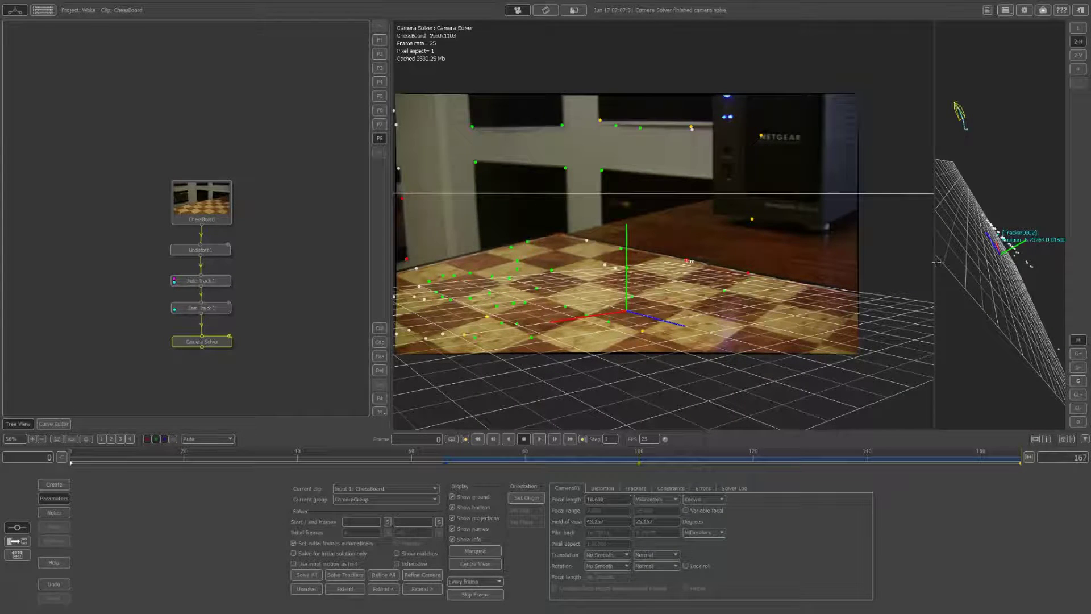
drag(933, 261, 657, 261)
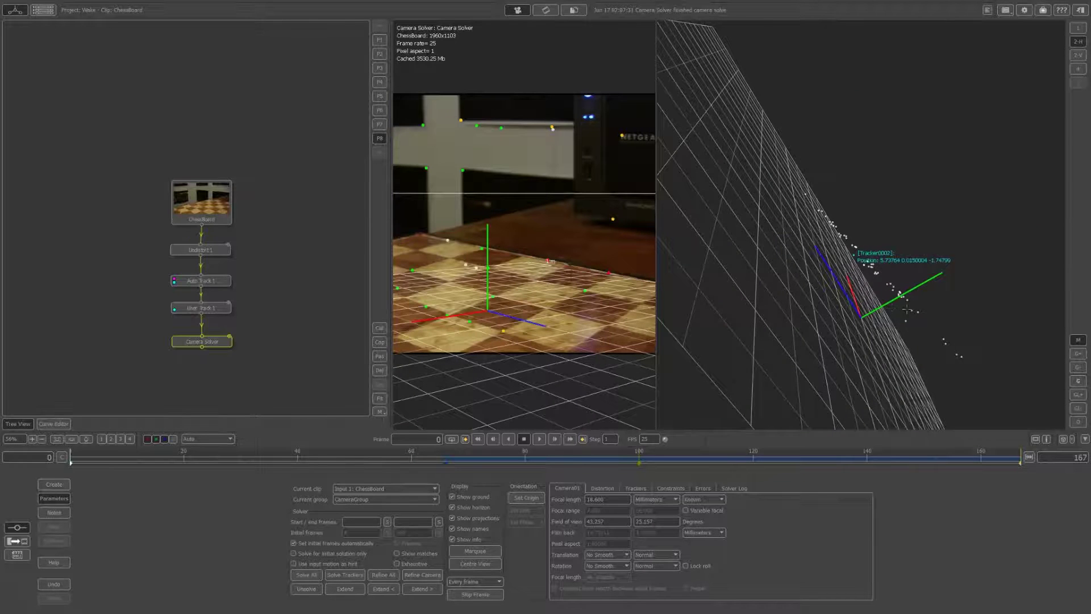
drag(907, 309, 872, 302)
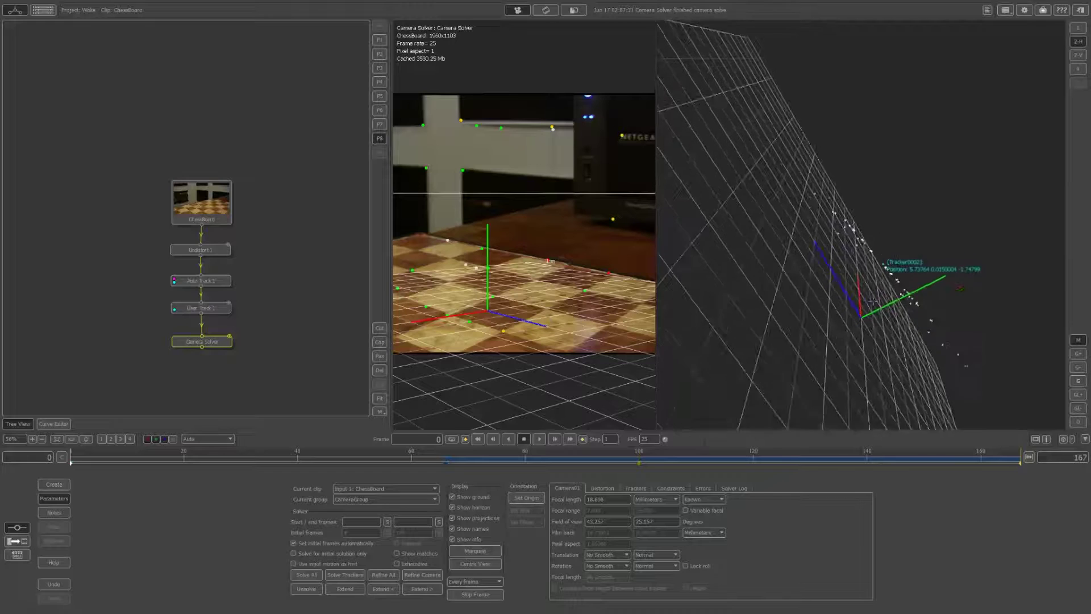
middle_drag(872, 300, 867, 212)
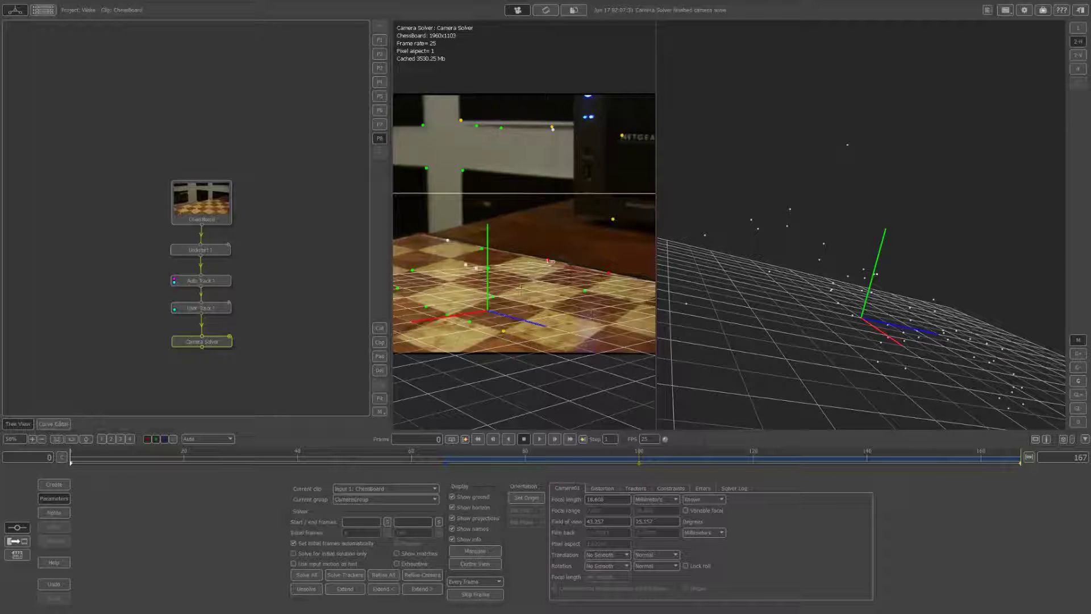
middle_drag(877, 386, 719, 266)
middle_drag(696, 343, 770, 387)
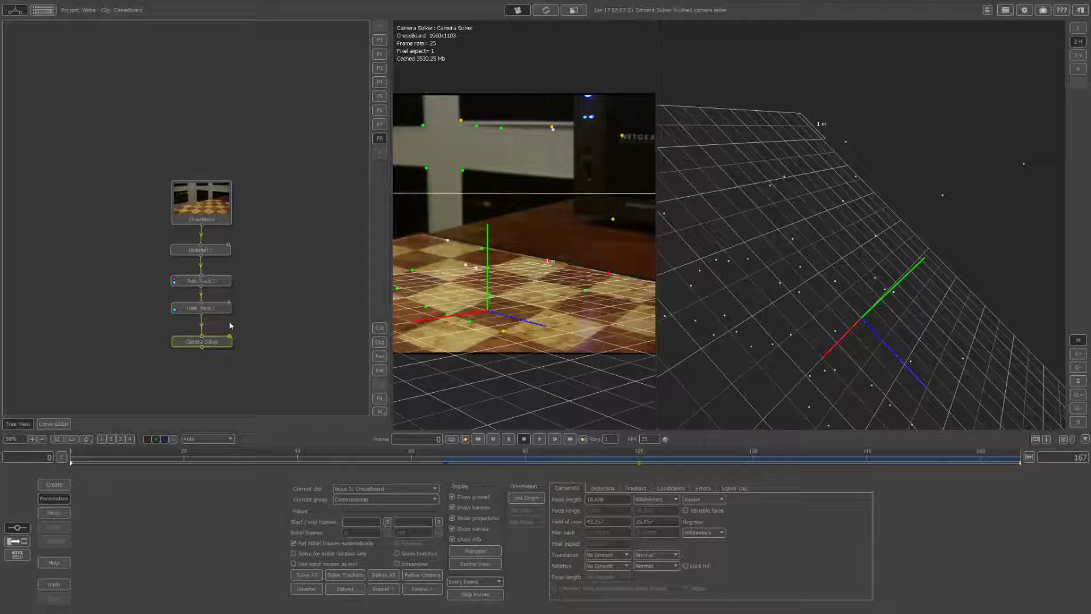
Enlarge the camera viewport again and unsolve the current camera solution.
drag(656, 305, 1005, 310)
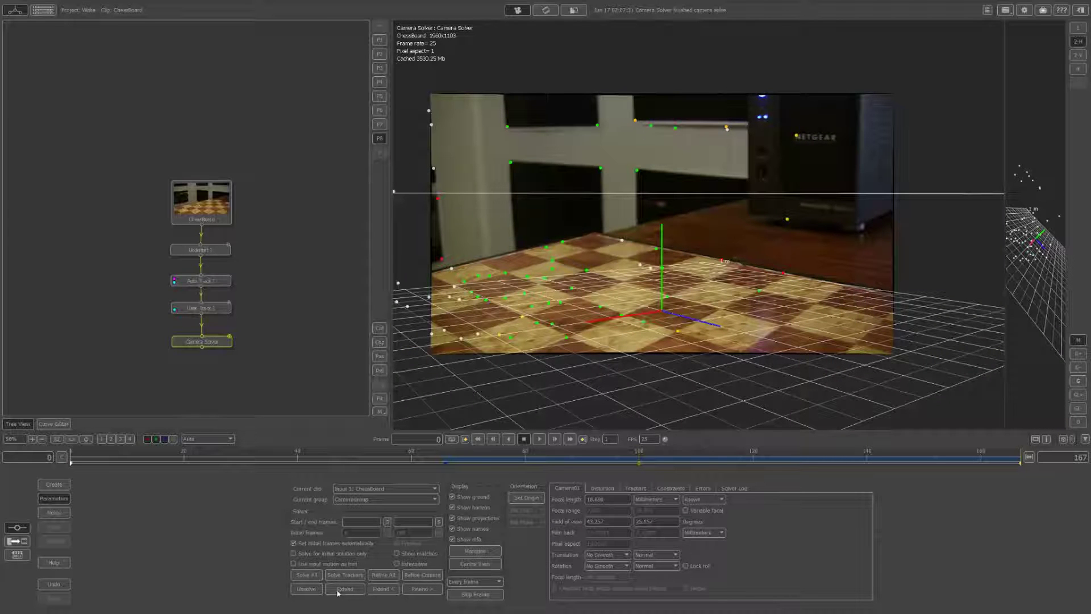
click(306, 588)
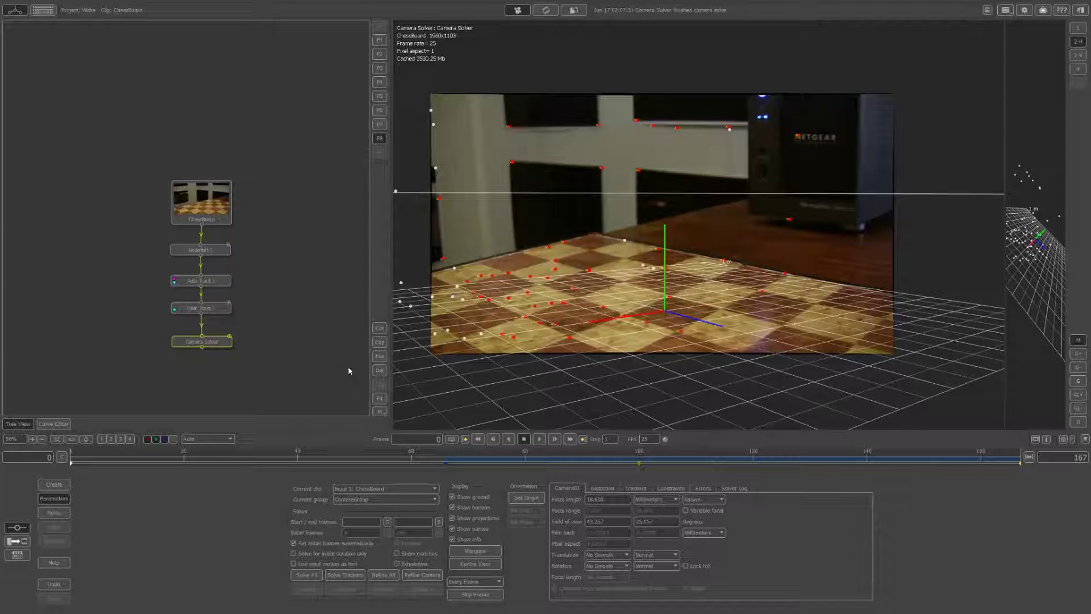
Delete the Camera Solver node and link a fresh Camera Solver to the output of the User Track node.
key(Delete)
right_click(216, 315)
click(245, 26)
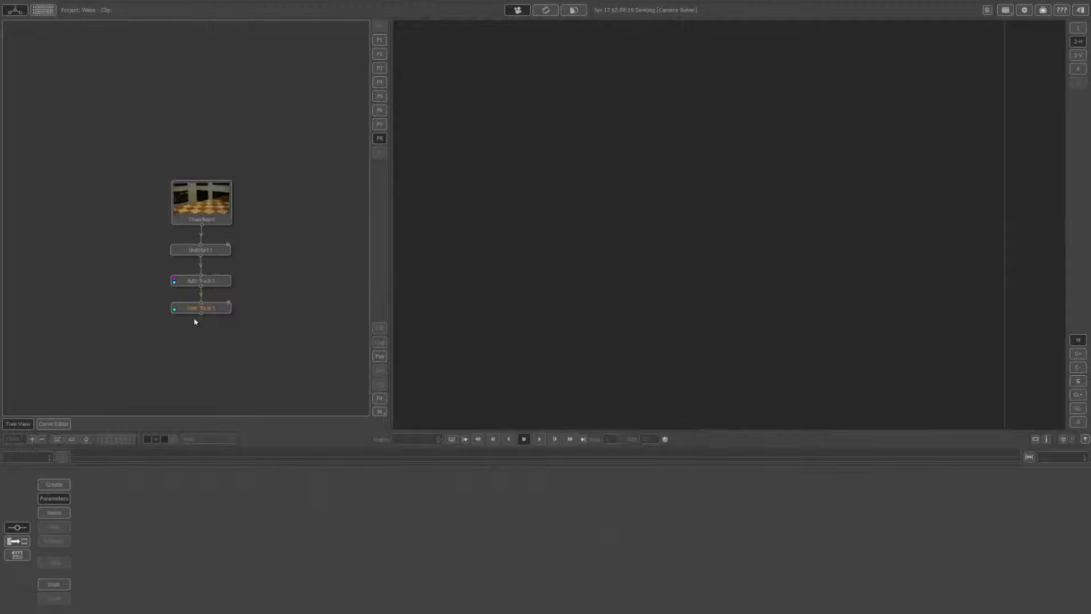
drag(185, 328, 200, 312)
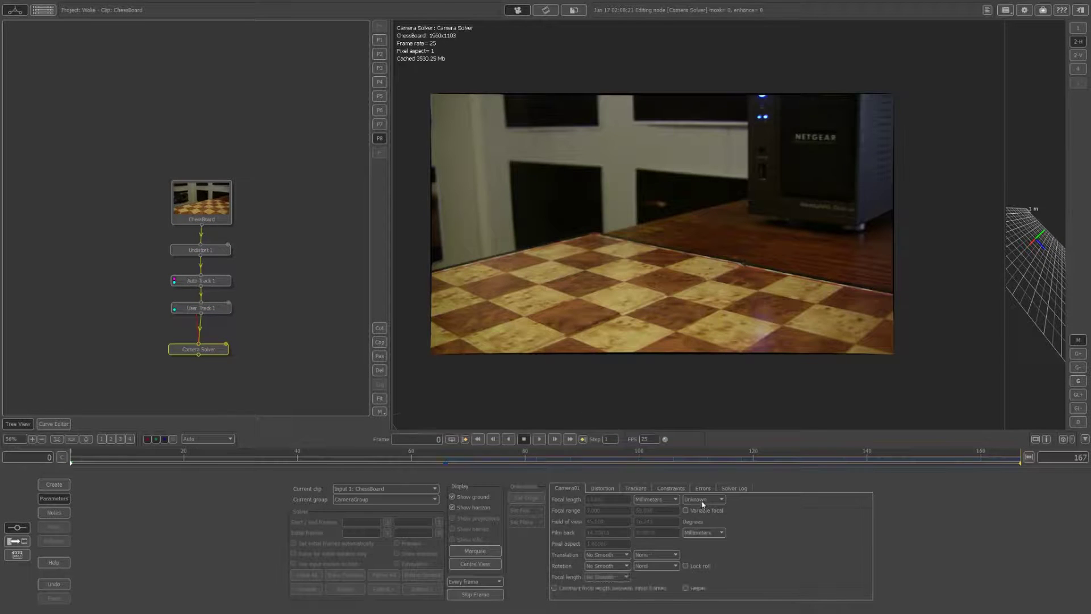
Mark the new solver camera's focal length as known and enter its value in millimetres.
click(703, 501)
click(700, 507)
double_click(607, 499)
text(18.600)
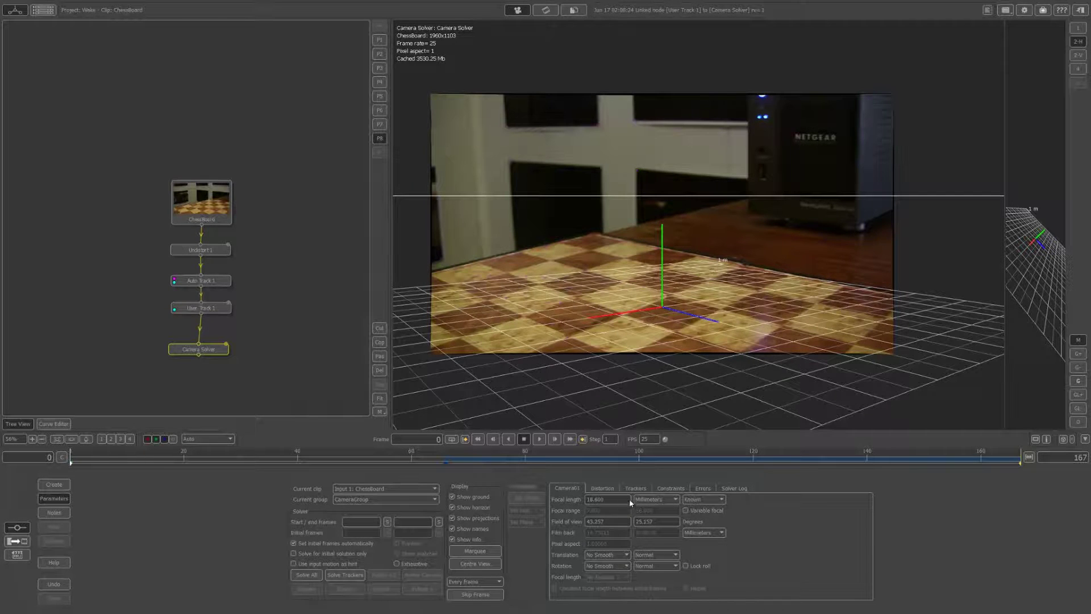
key(Return)
Solve the camera and all trackers with the new solver, and inspect the solved points in a widened, orbited 3D view.
click(635, 488)
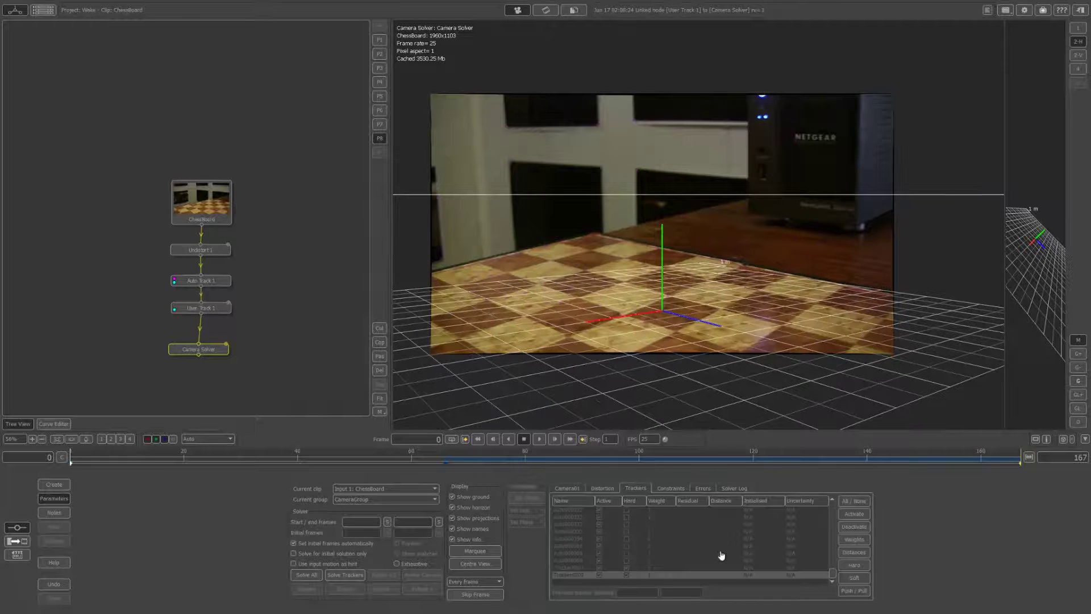
click(626, 567)
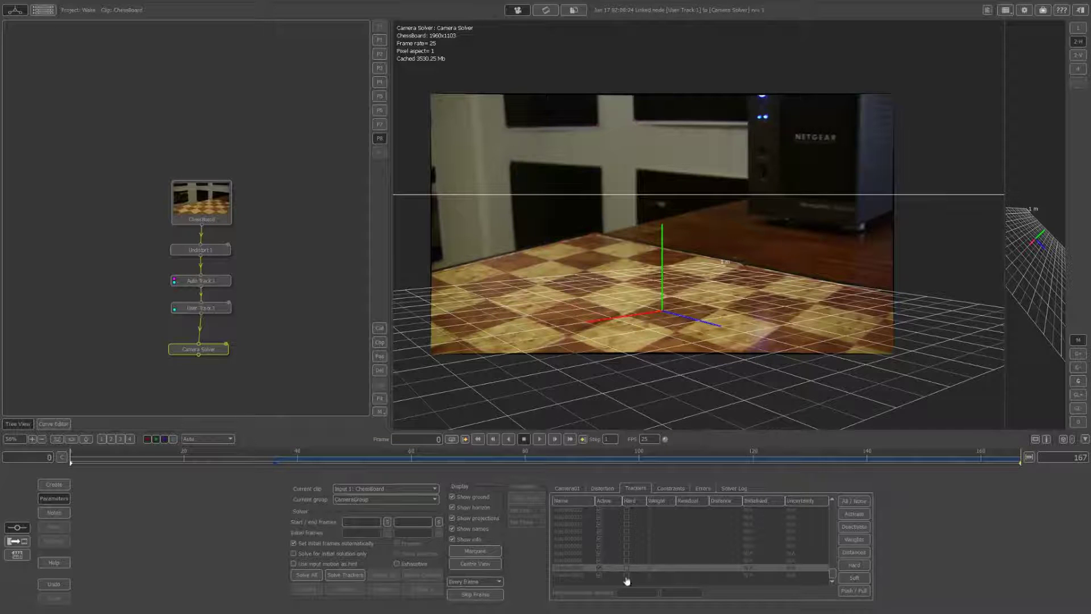
click(307, 575)
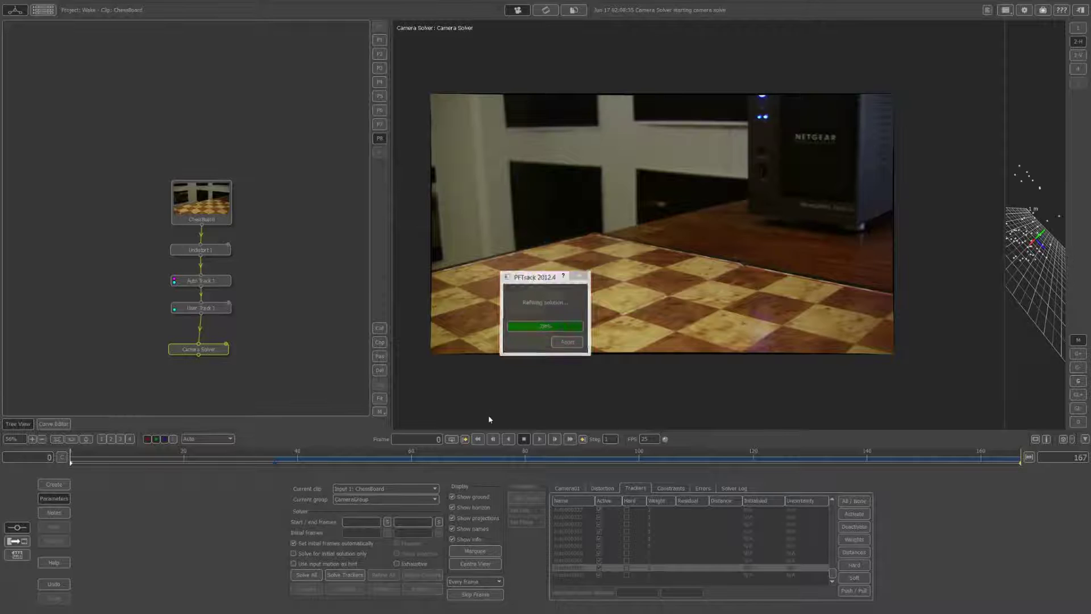
drag(1005, 230, 658, 243)
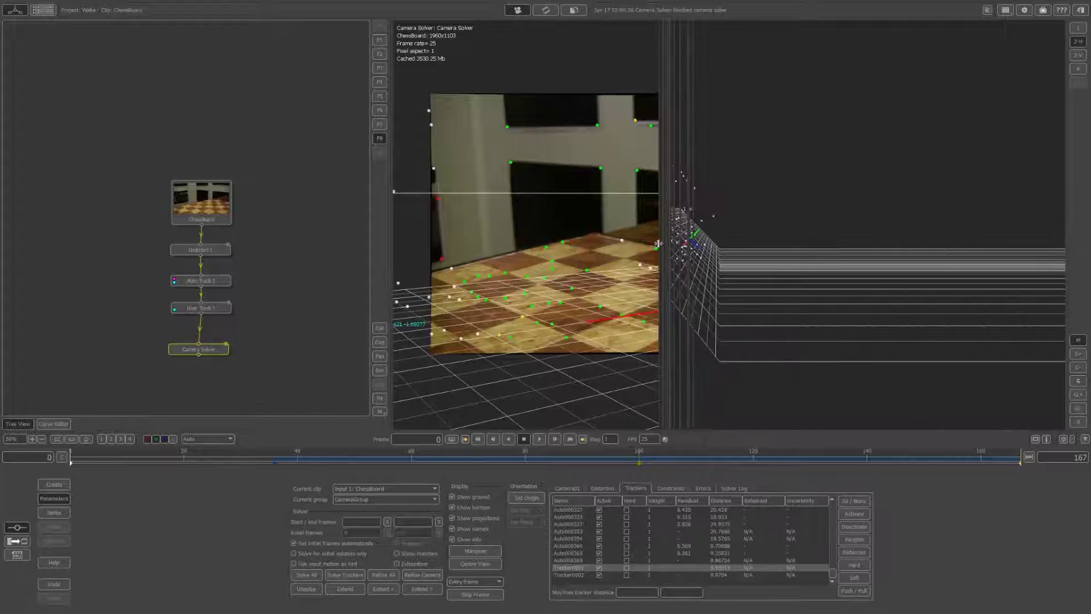
drag(781, 371, 824, 295)
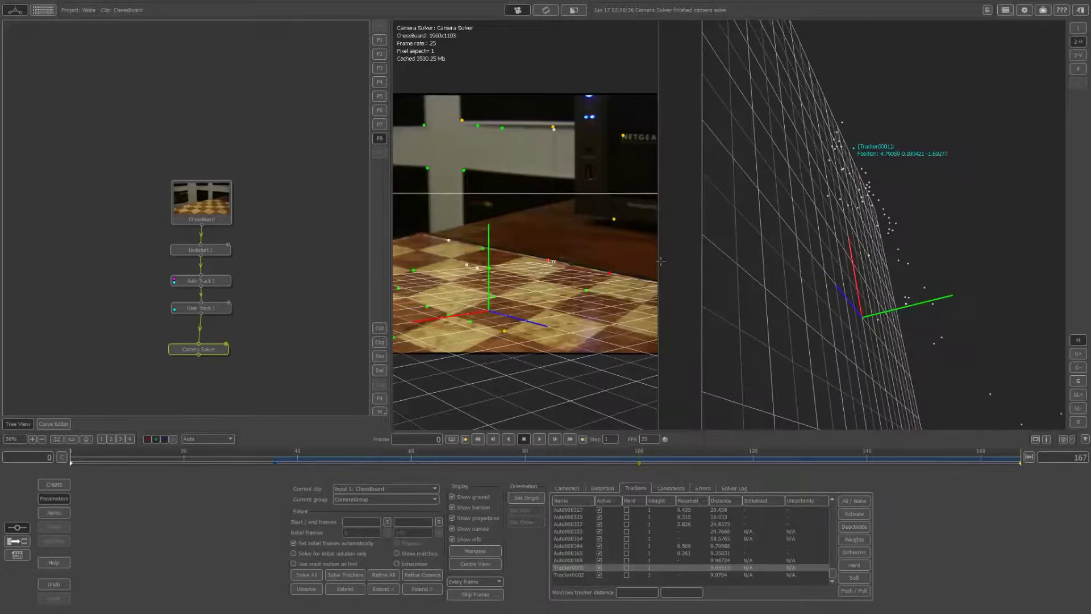
Trim tracker errors above about 1.5 in the error graph and refine the whole camera solution.
click(701, 488)
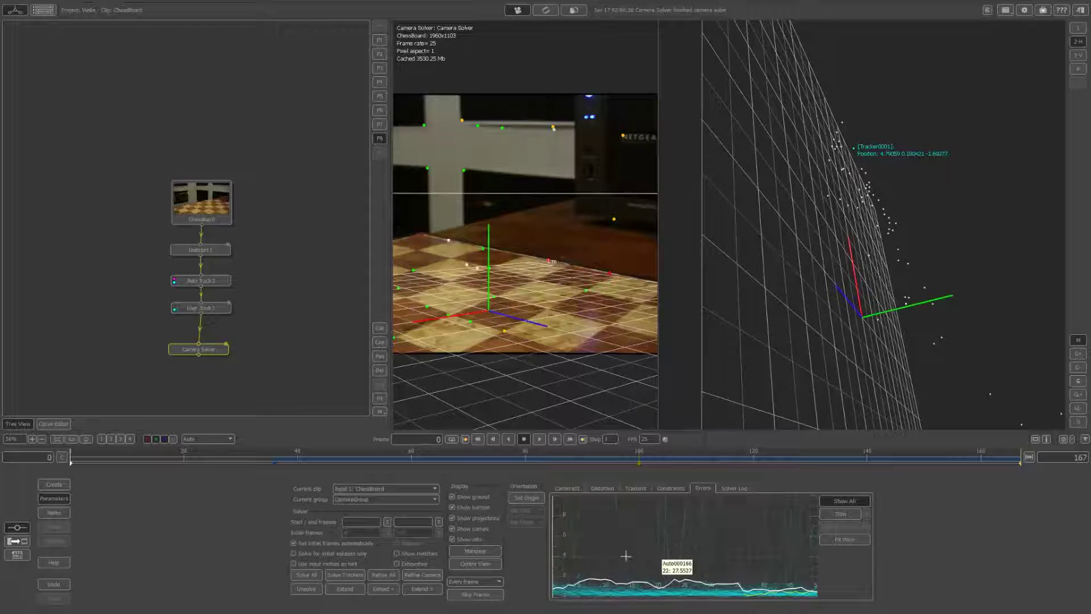
click(840, 513)
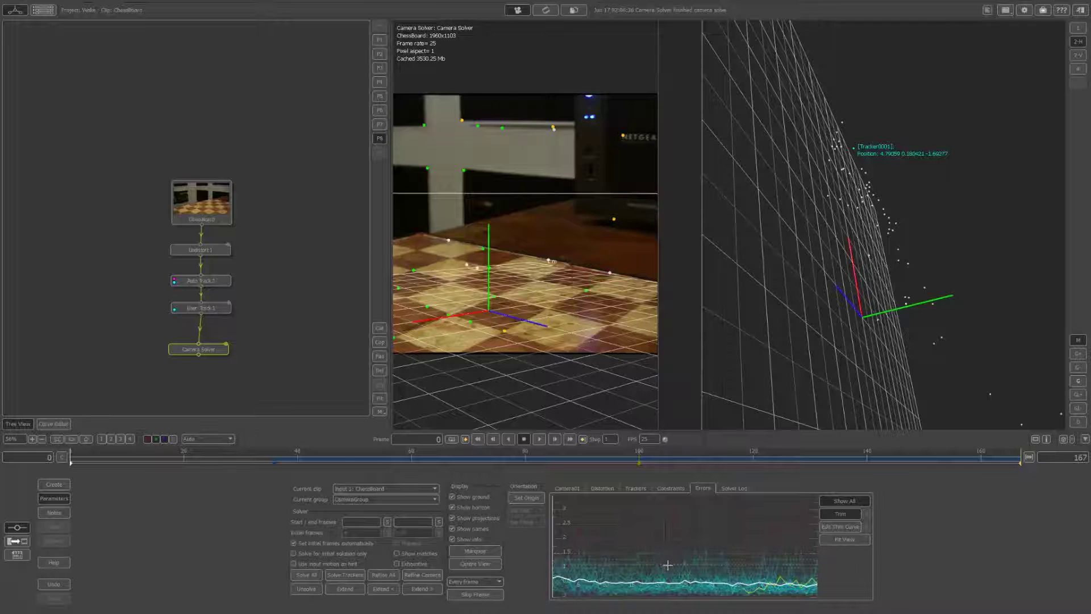
drag(666, 553, 668, 553)
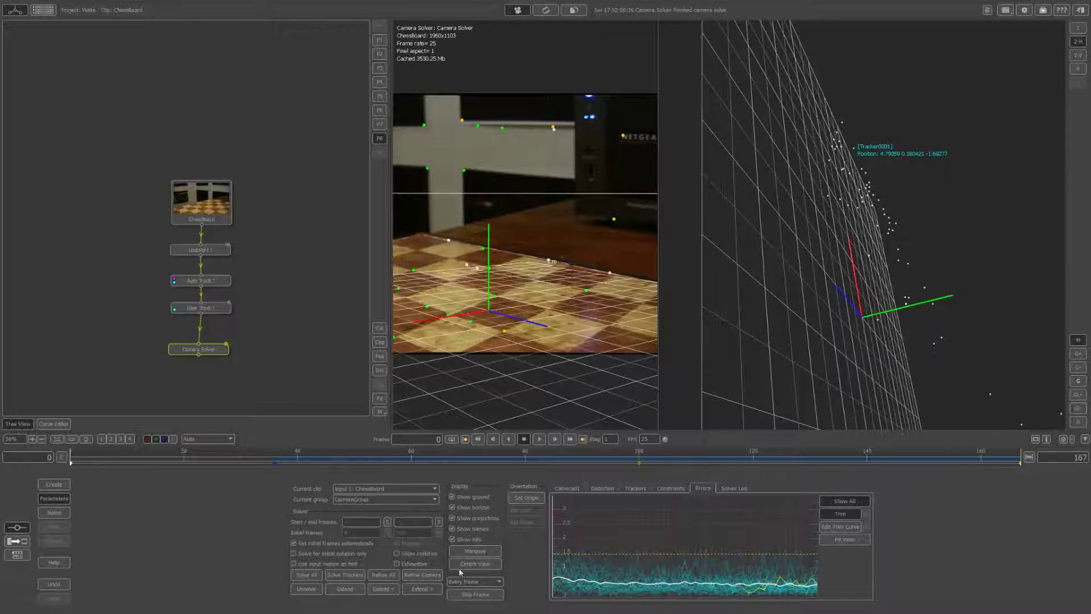
click(373, 576)
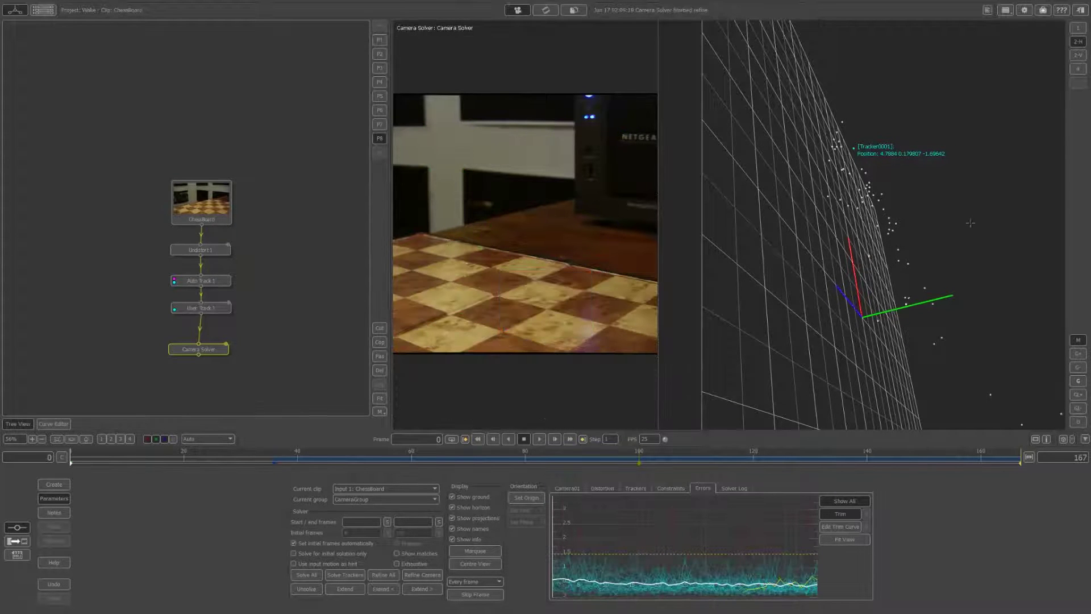
middle_drag(867, 277, 847, 215)
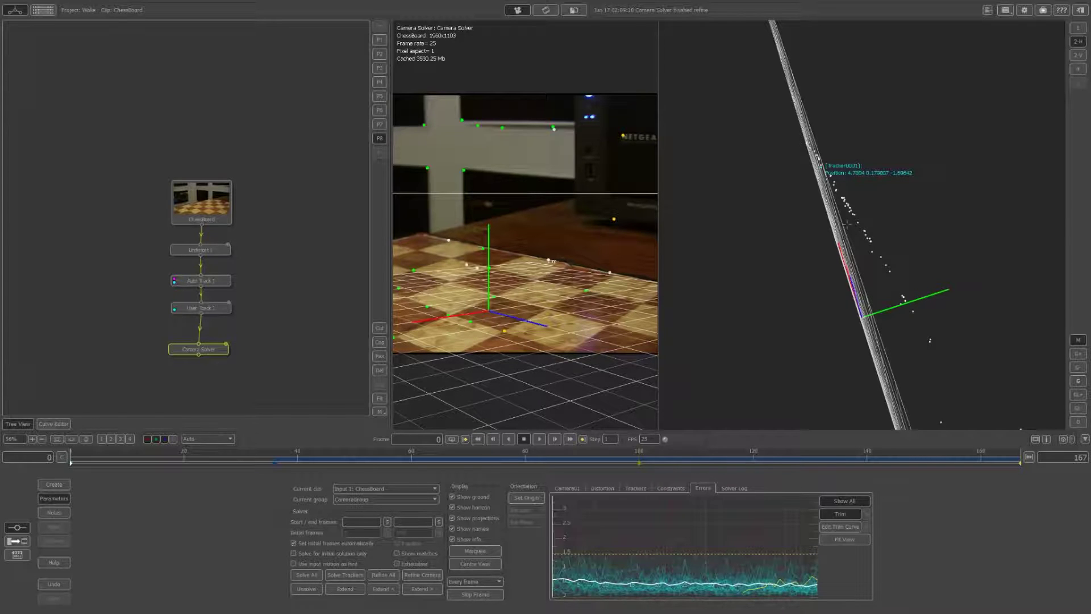
Show the camera viewport alone and cache the ChessBoard clip while at frame 63.
click(661, 489)
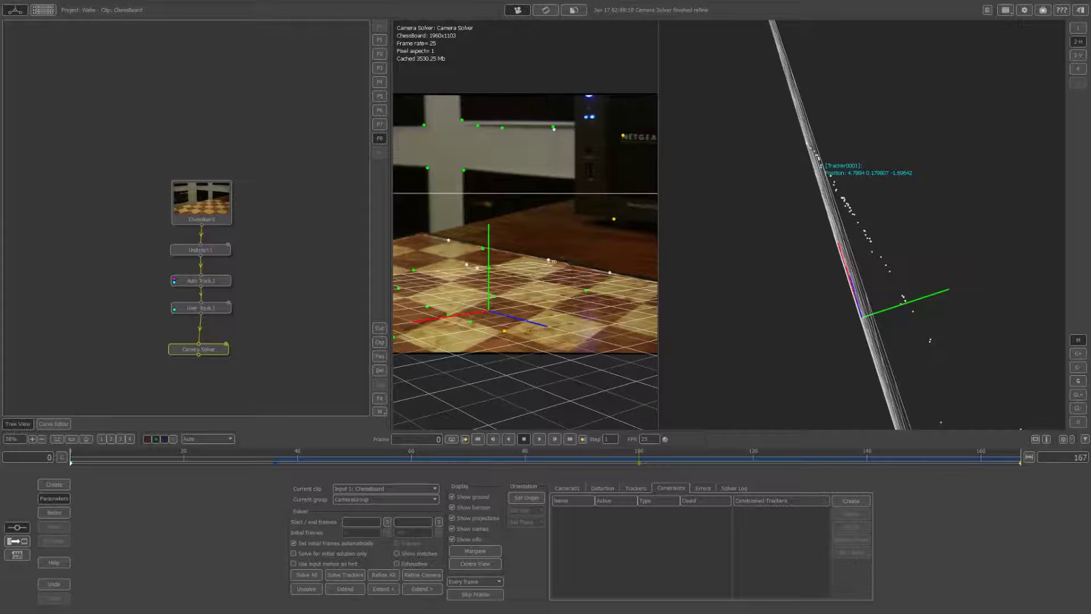
scroll(549, 313, down, 5)
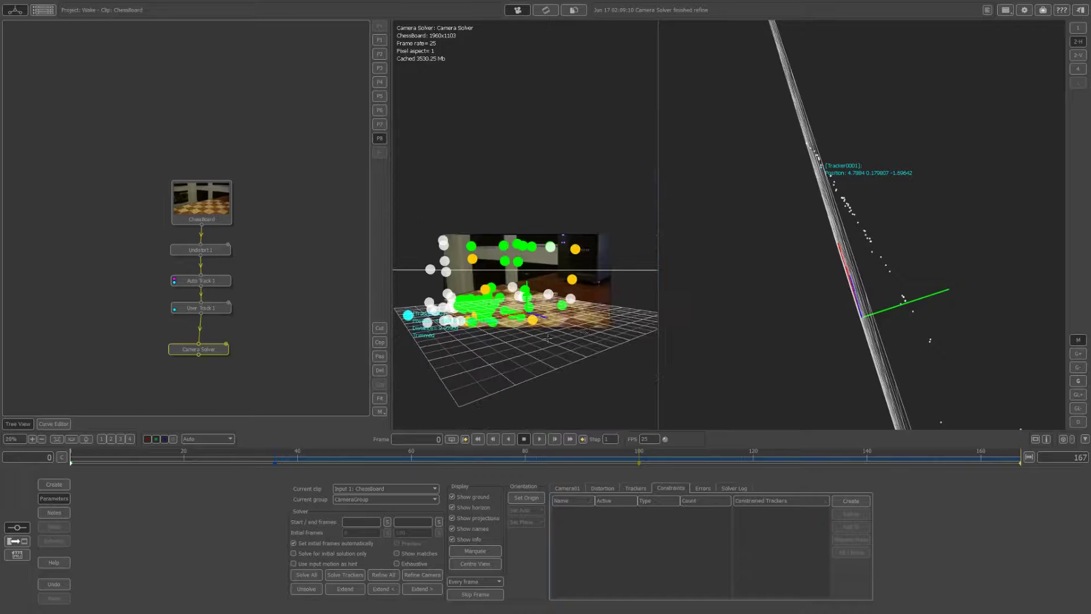
scroll(557, 341, up, 4)
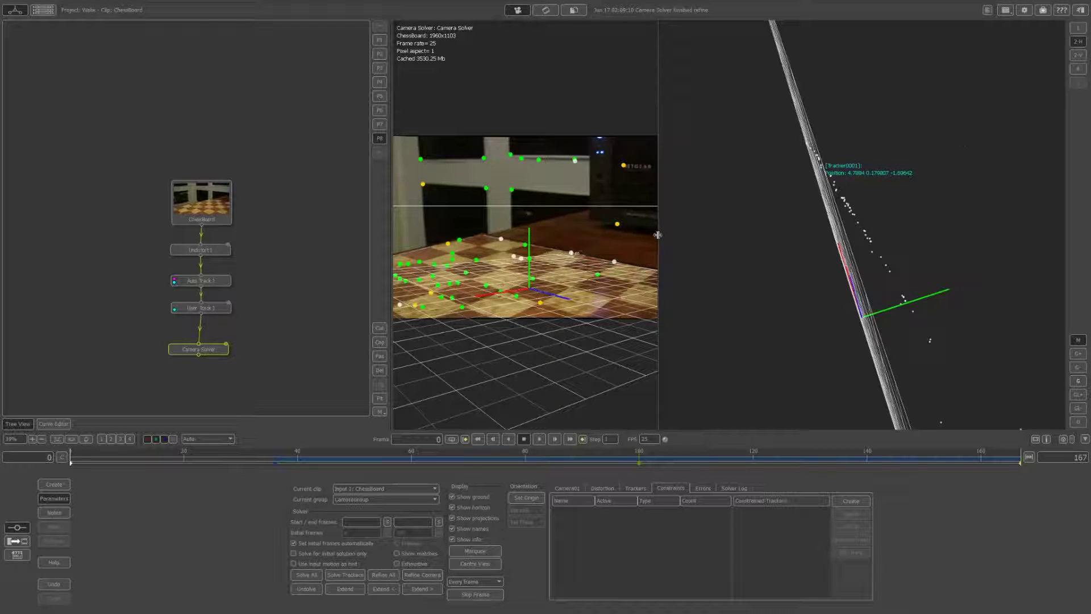
drag(657, 235, 926, 241)
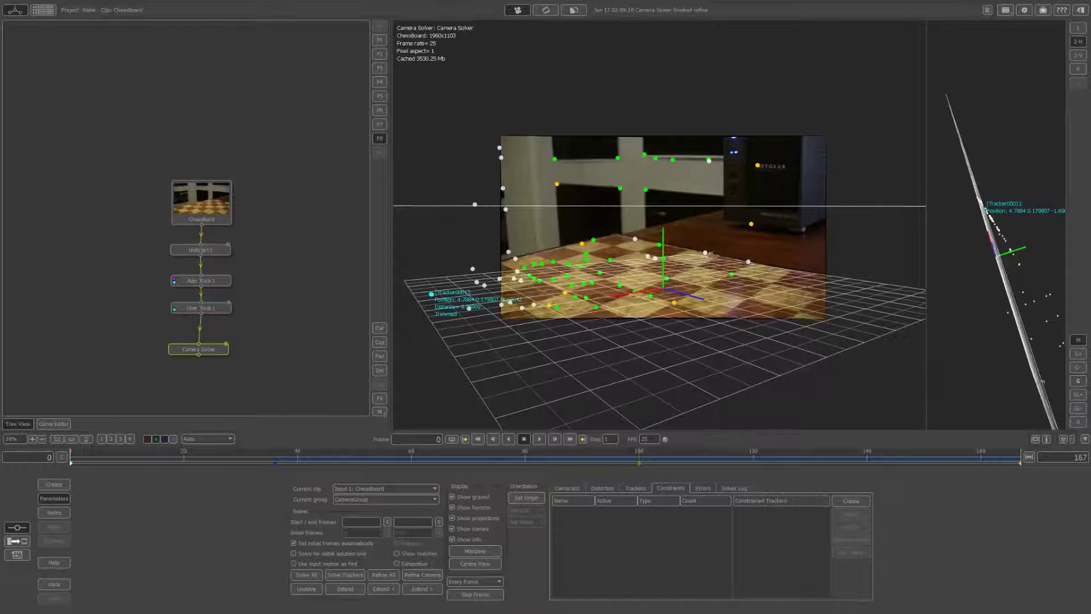
click(1075, 30)
scroll(716, 328, up, 2)
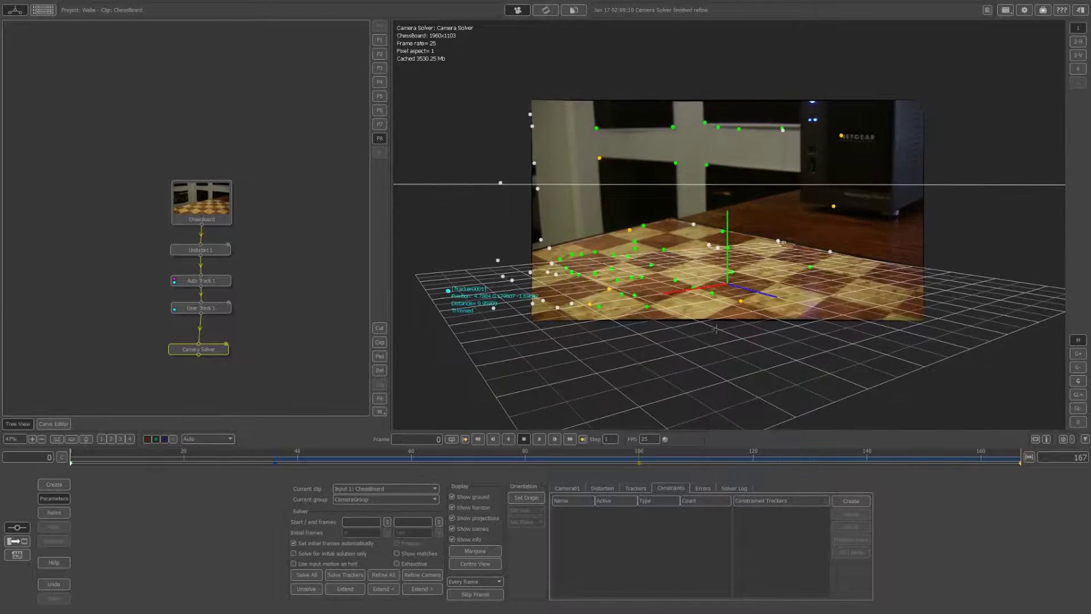
drag(668, 455, 428, 461)
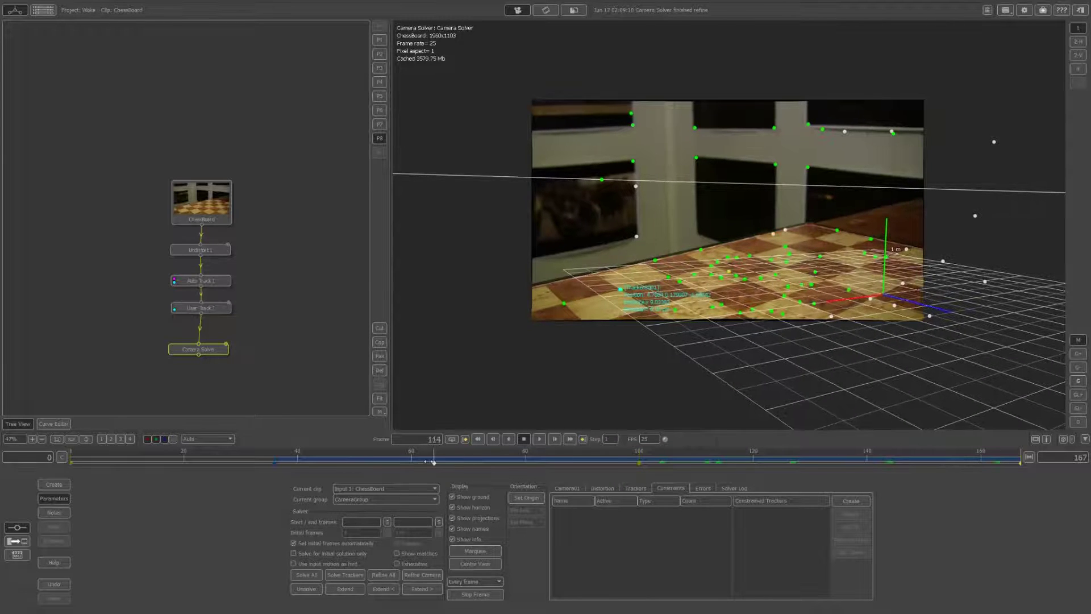
click(62, 456)
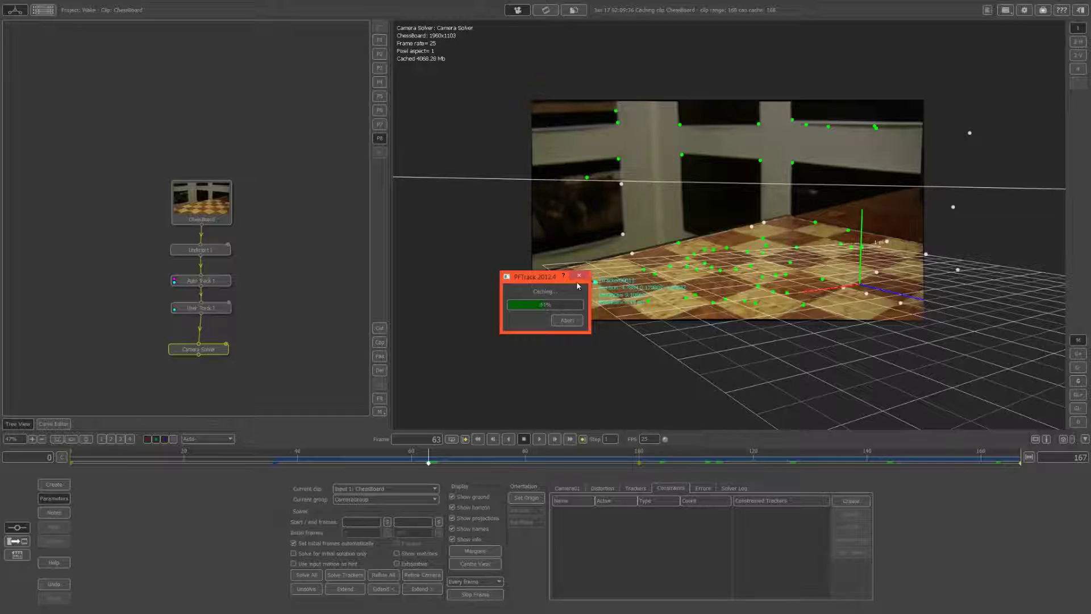
Add an Orient Scene node after the Camera Solver and display its camera view.
right_click(180, 349)
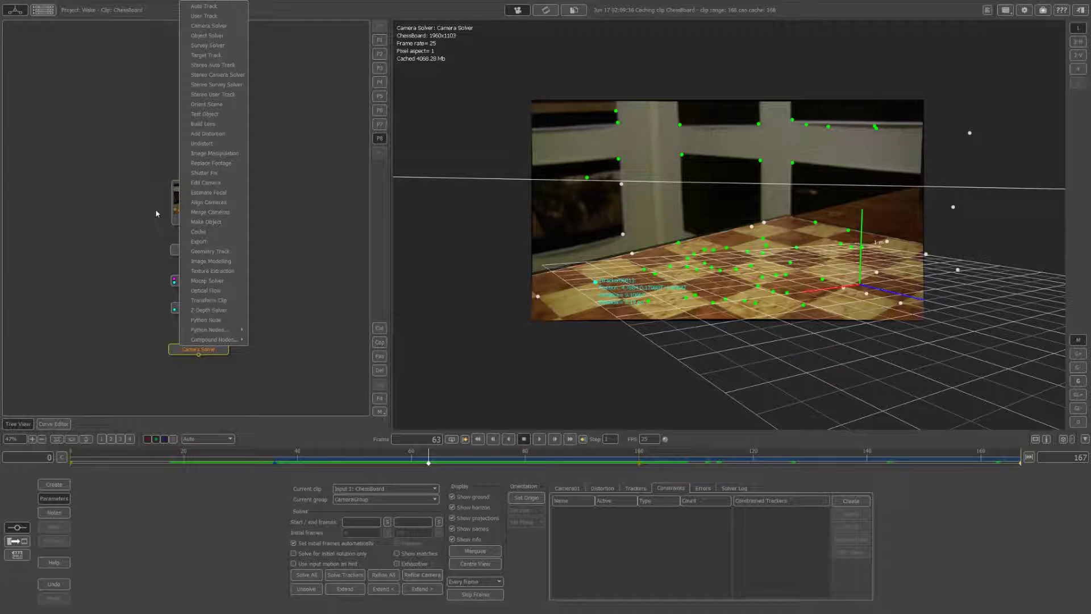
click(213, 104)
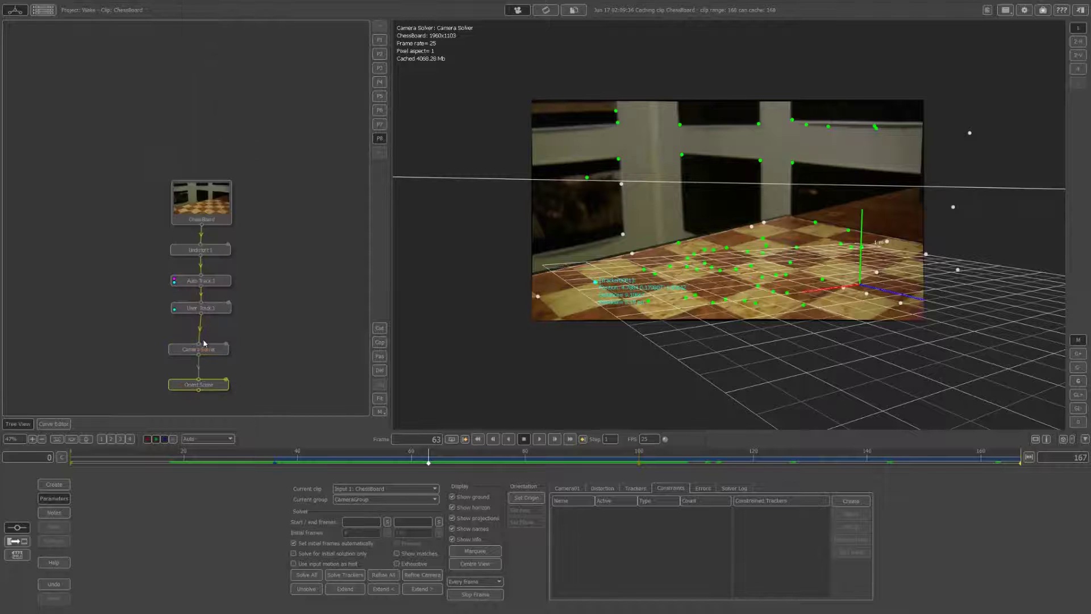
scroll(746, 319, up, 2)
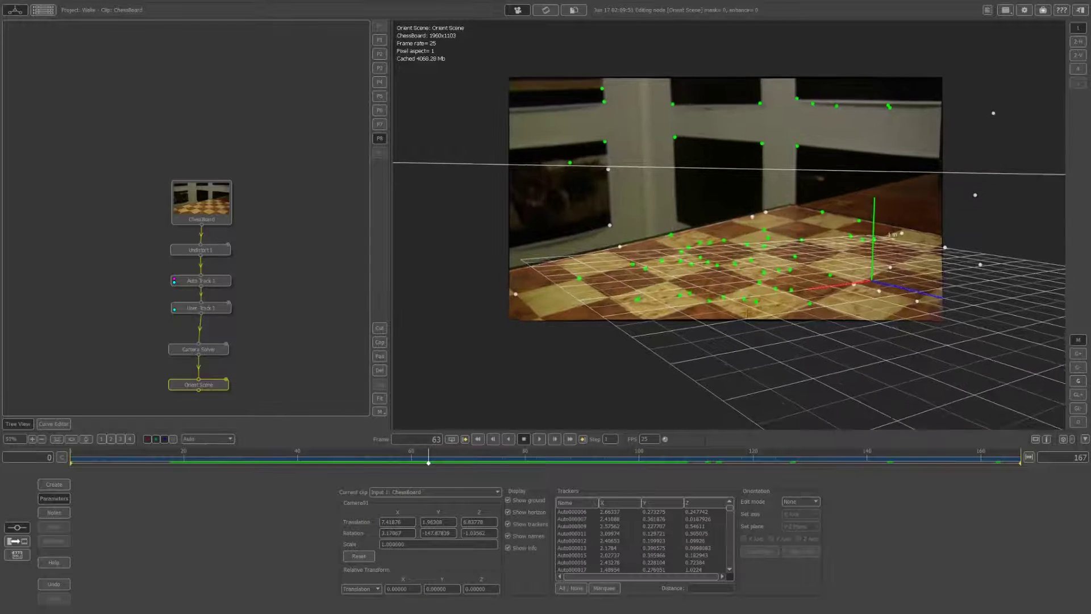
middle_drag(704, 231, 691, 272)
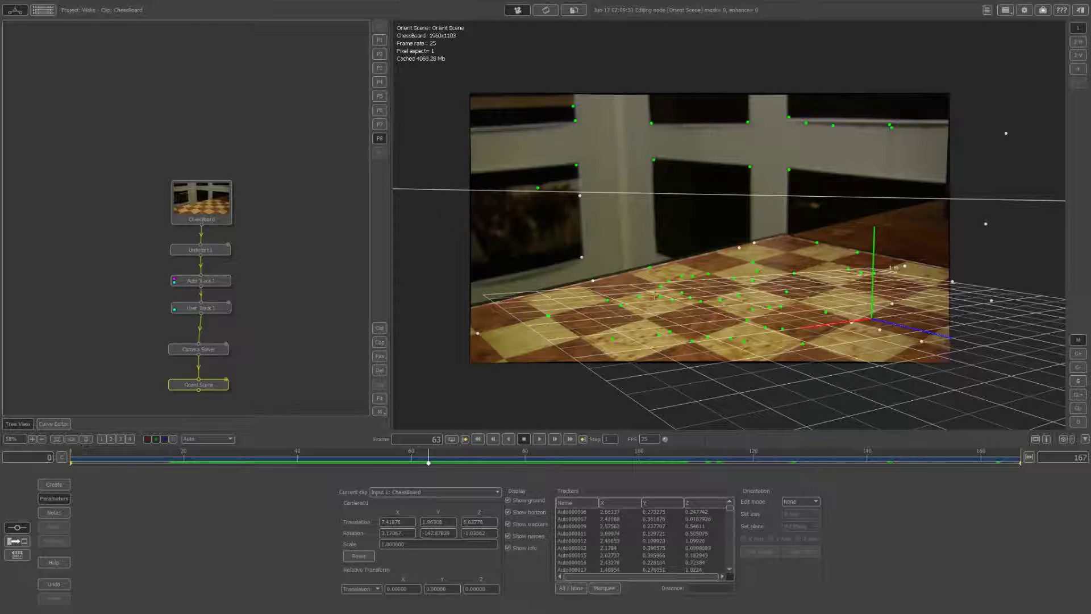
Set the orientation edit mode to Axes with only the X axis enabled, and hide the ground, horizon and trackers.
click(814, 503)
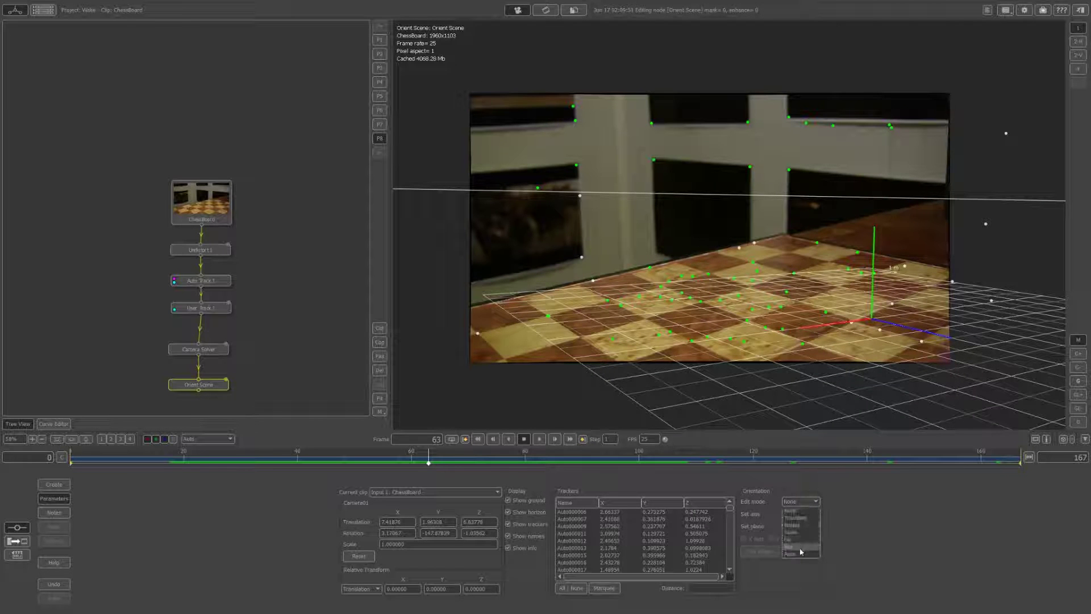
click(798, 554)
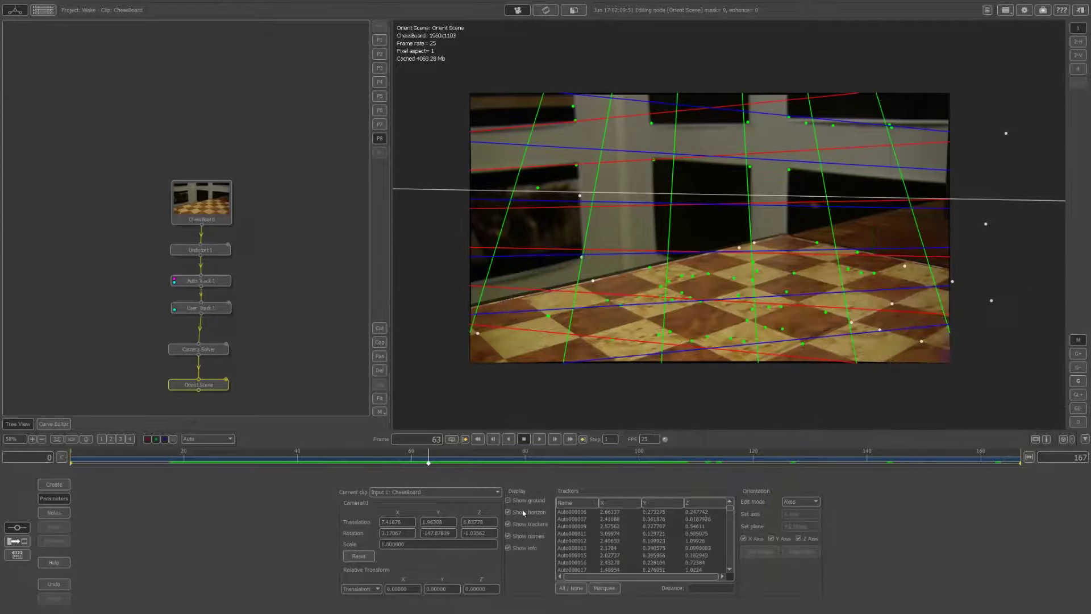
click(524, 512)
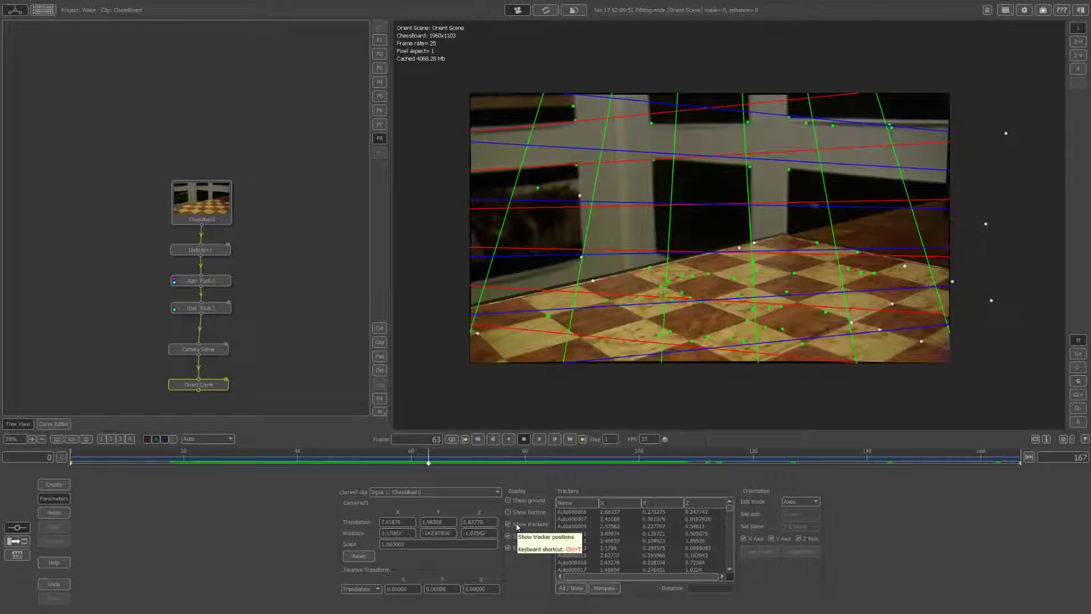
click(518, 525)
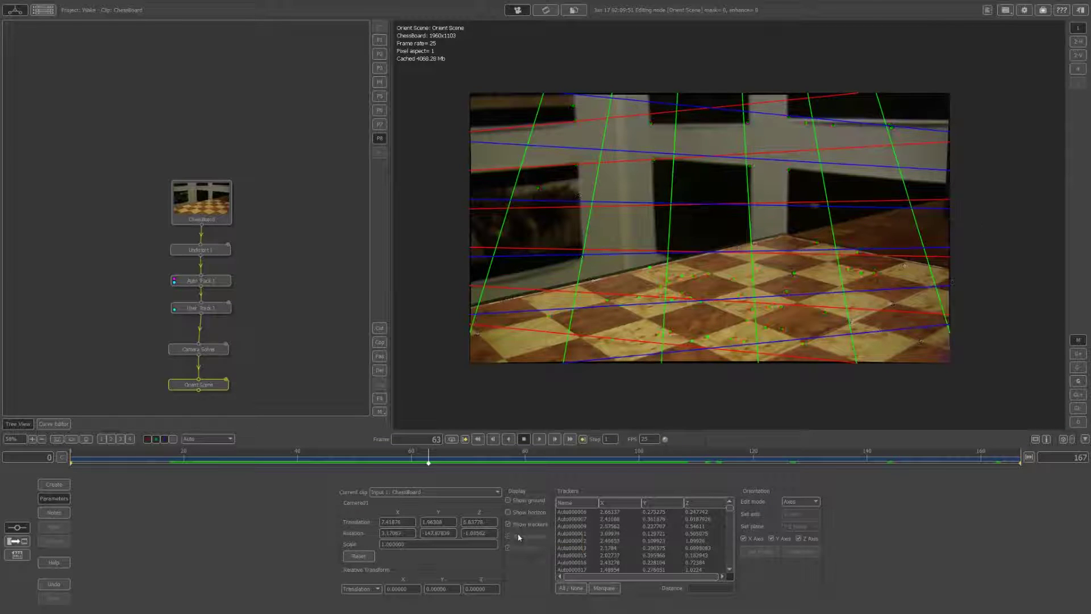
click(798, 539)
click(771, 538)
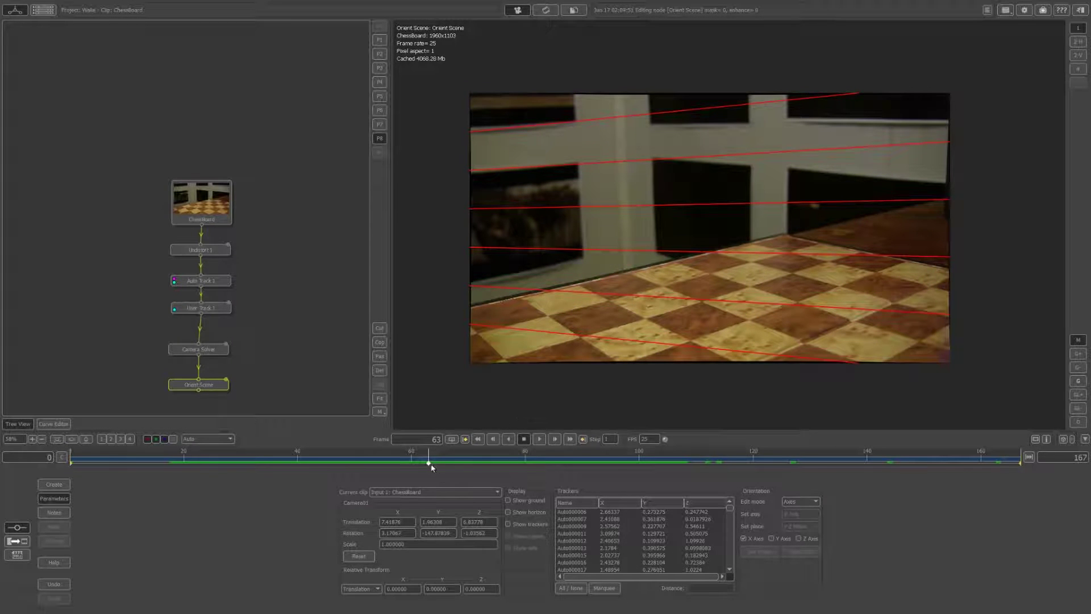
Align one red X-axis line with the straight seam between tiles near the chessboard's front right corner.
scroll(898, 342, up, 3)
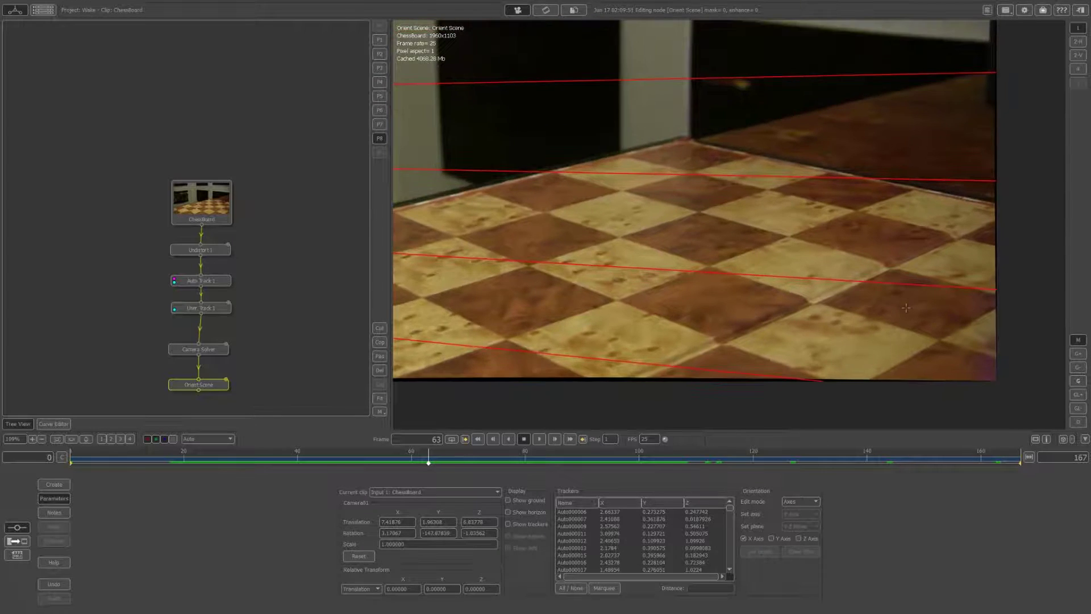
right_drag(907, 307, 909, 301)
drag(934, 280, 1005, 208)
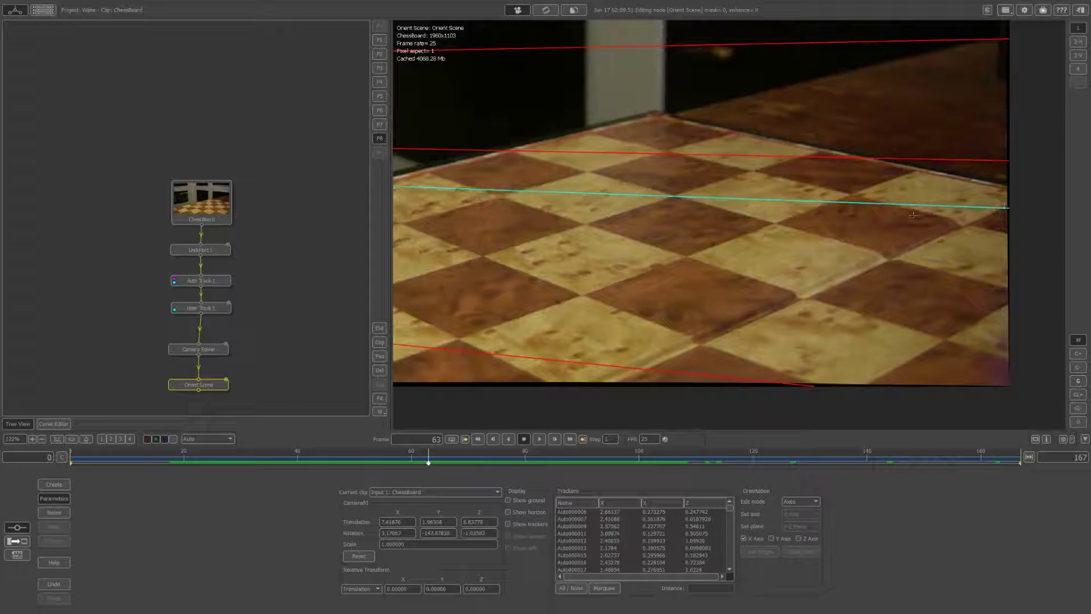
drag(913, 215, 669, 360)
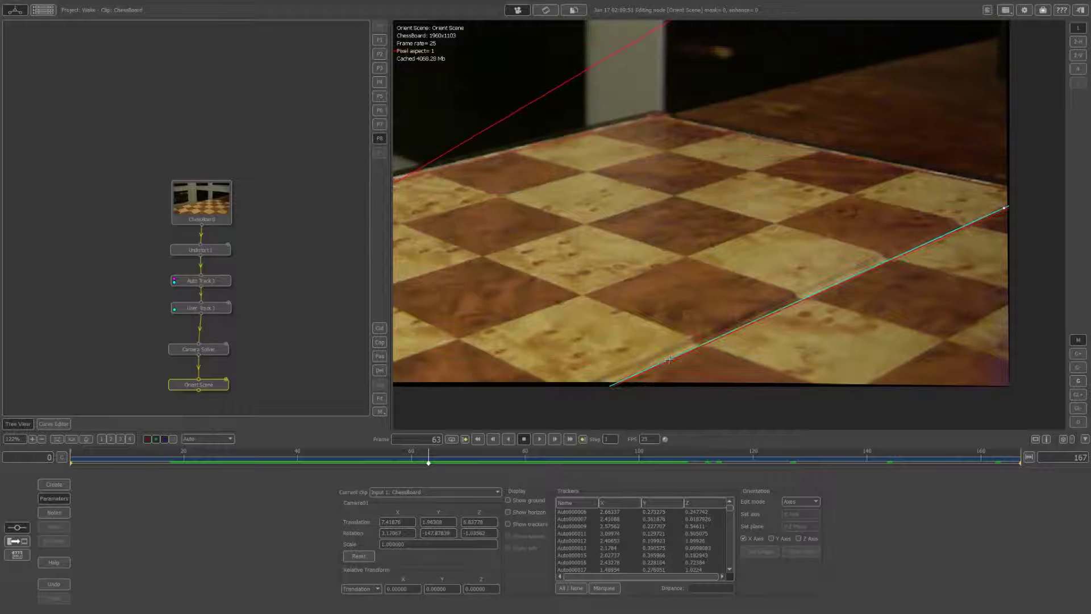
Align a second red X-axis line with a parallel tile seam on the far left part of the chessboard.
middle_drag(621, 235, 794, 294)
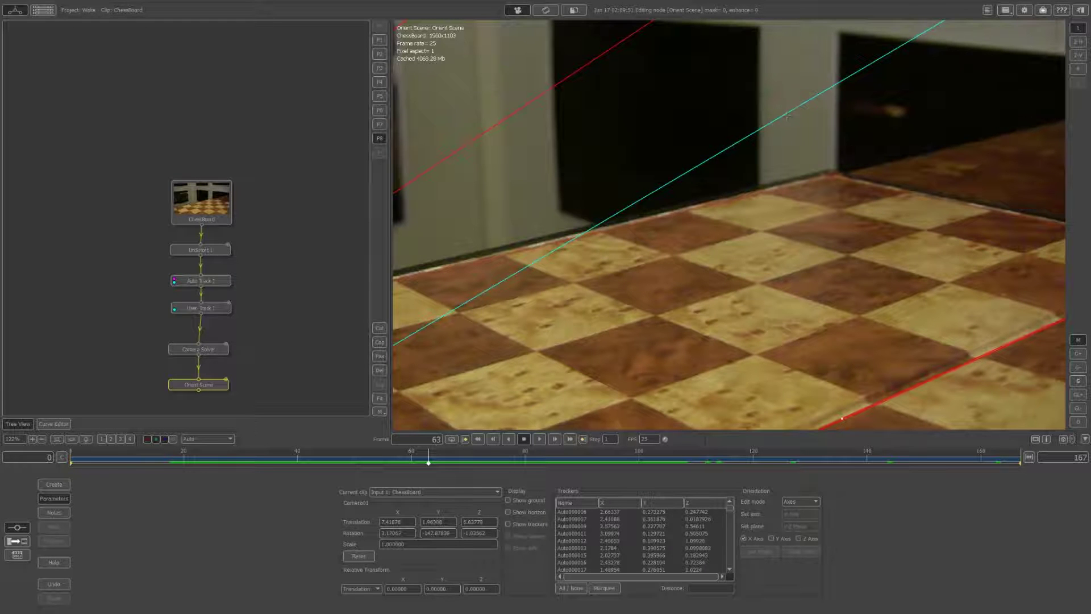
drag(846, 162, 903, 193)
scroll(824, 241, up, 2)
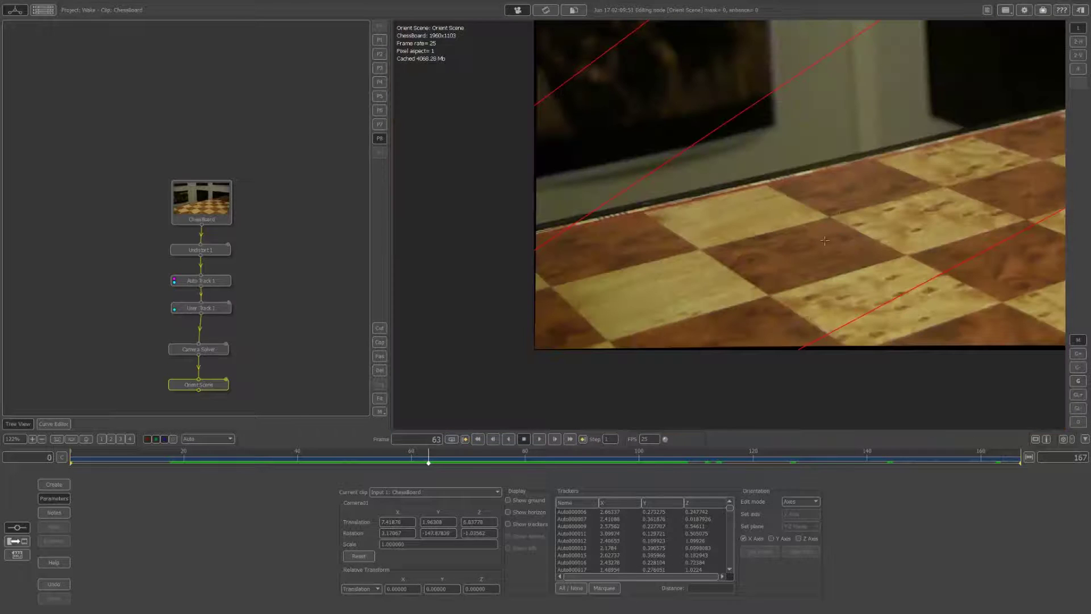
drag(812, 337, 581, 280)
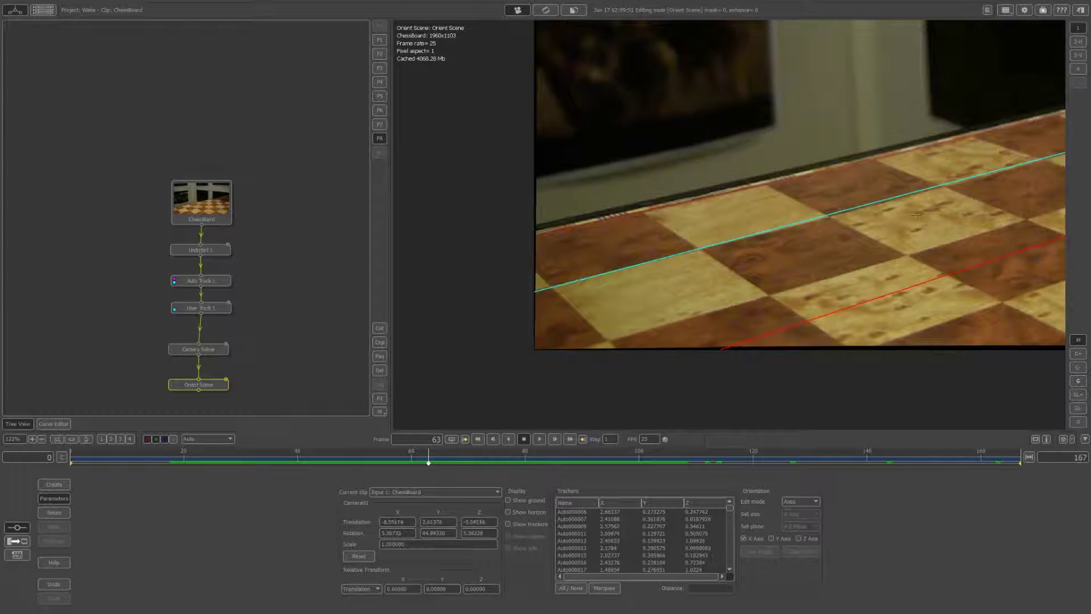
Switch the axis lines being edited from X to the Z axis only.
scroll(580, 279, down, 3)
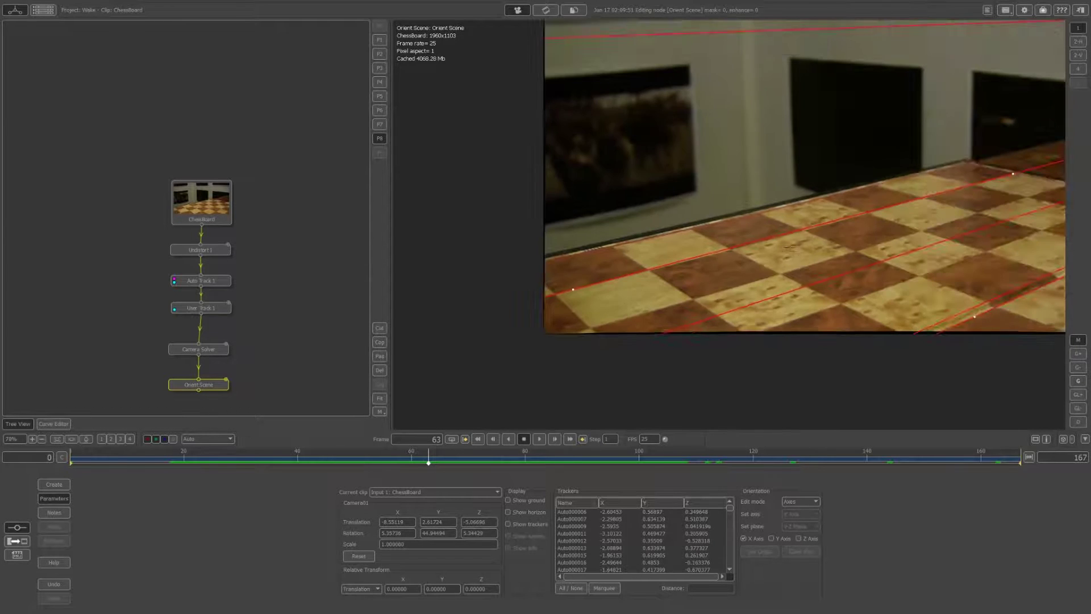
middle_drag(948, 287, 768, 330)
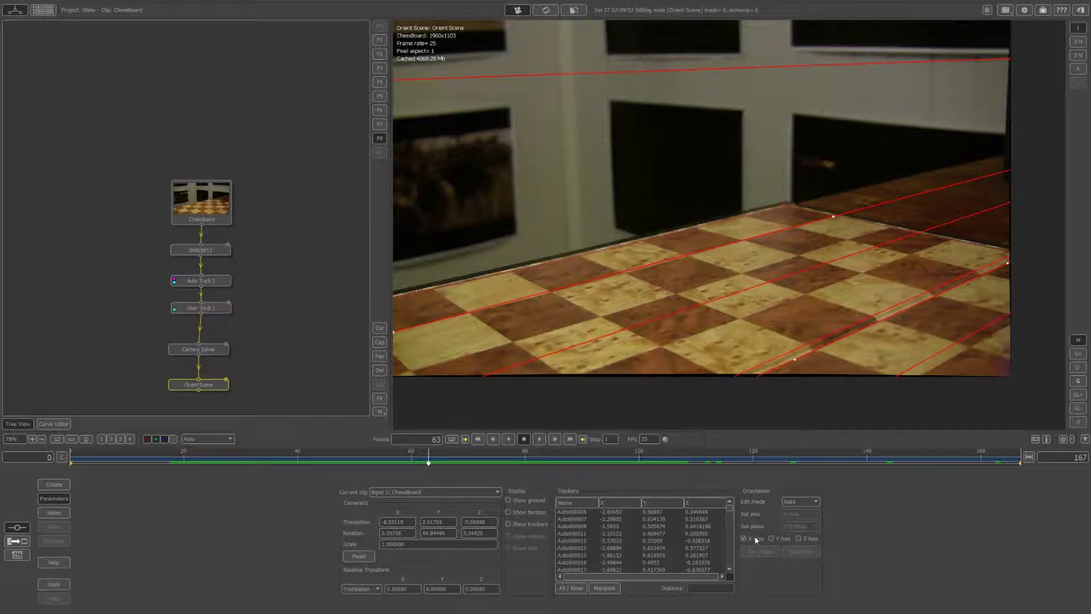
click(798, 538)
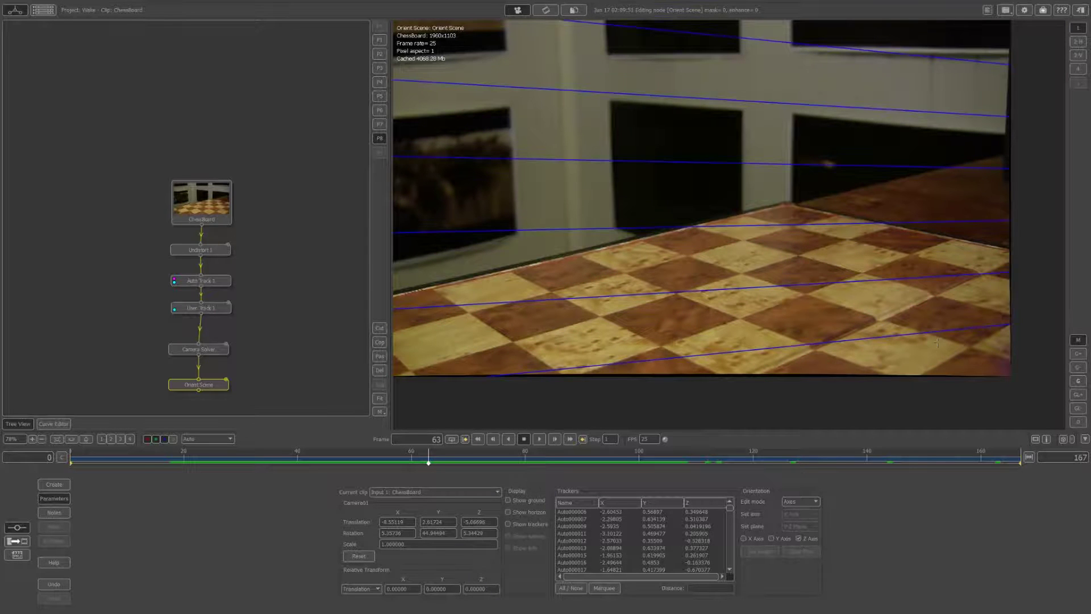
Align one blue Z-axis line with the tile seam running across the far right half of the chessboard.
middle_drag(942, 307, 954, 186)
scroll(954, 200, up, 3)
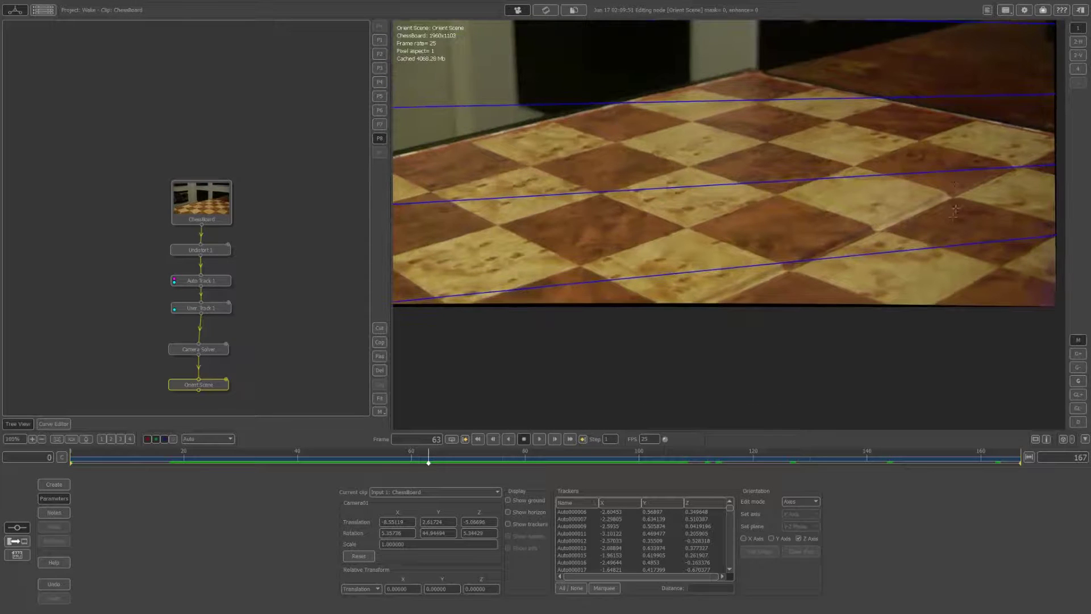
middle_drag(928, 293, 899, 378)
scroll(829, 192, down, 4)
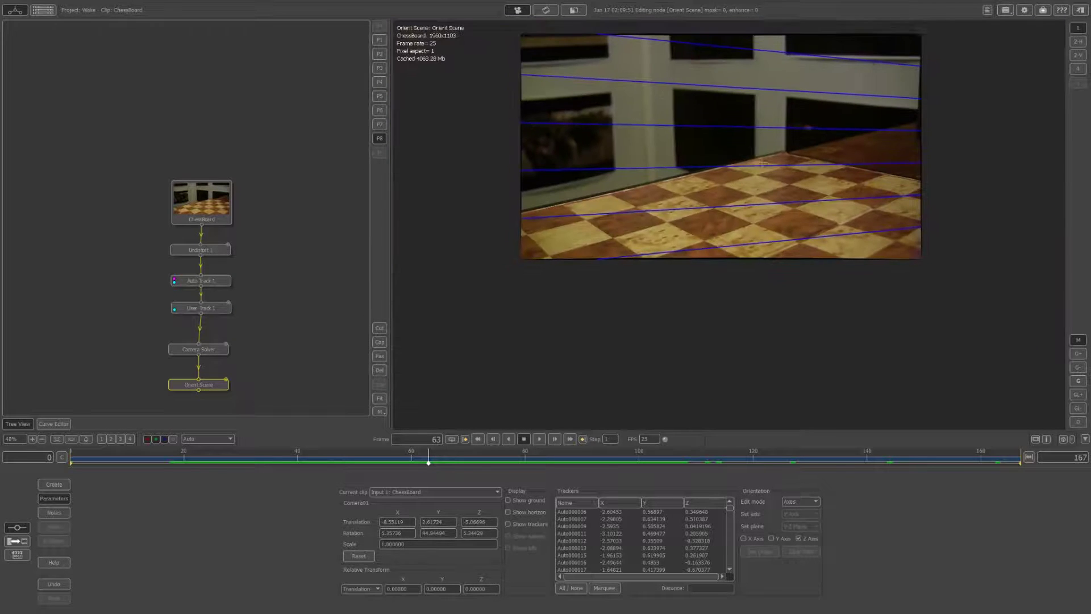
scroll(850, 170, up, 3)
scroll(850, 170, up, 2)
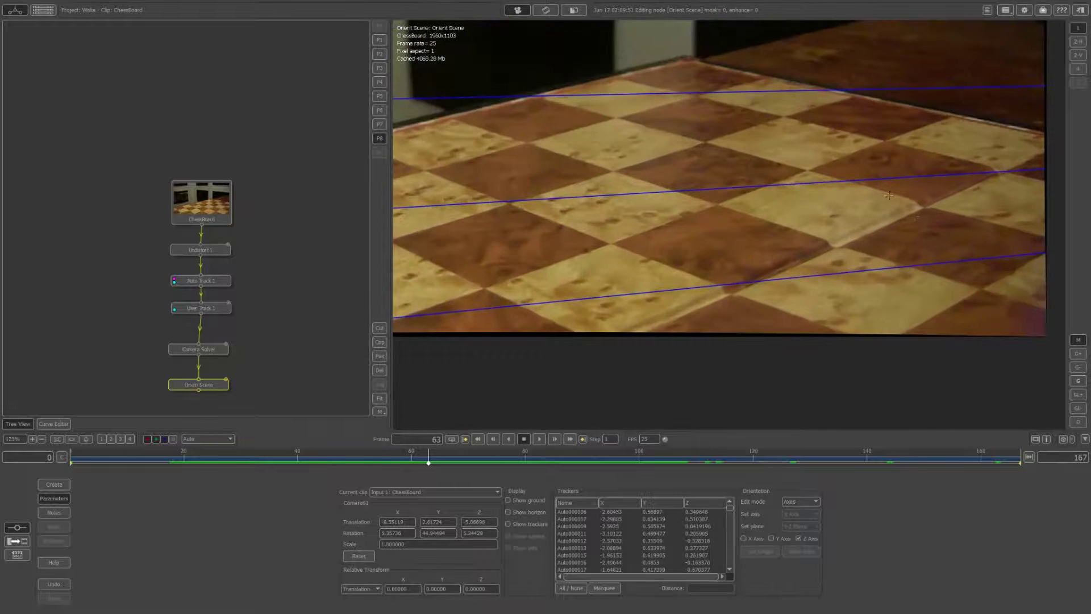
scroll(935, 202, up, 2)
drag(935, 202, 981, 264)
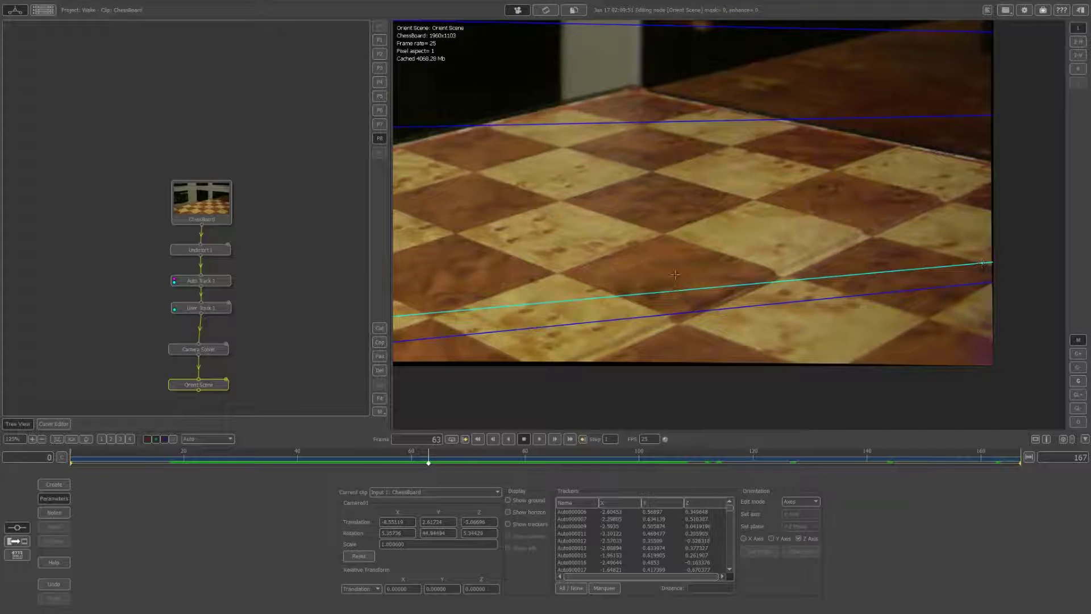
drag(675, 275, 565, 148)
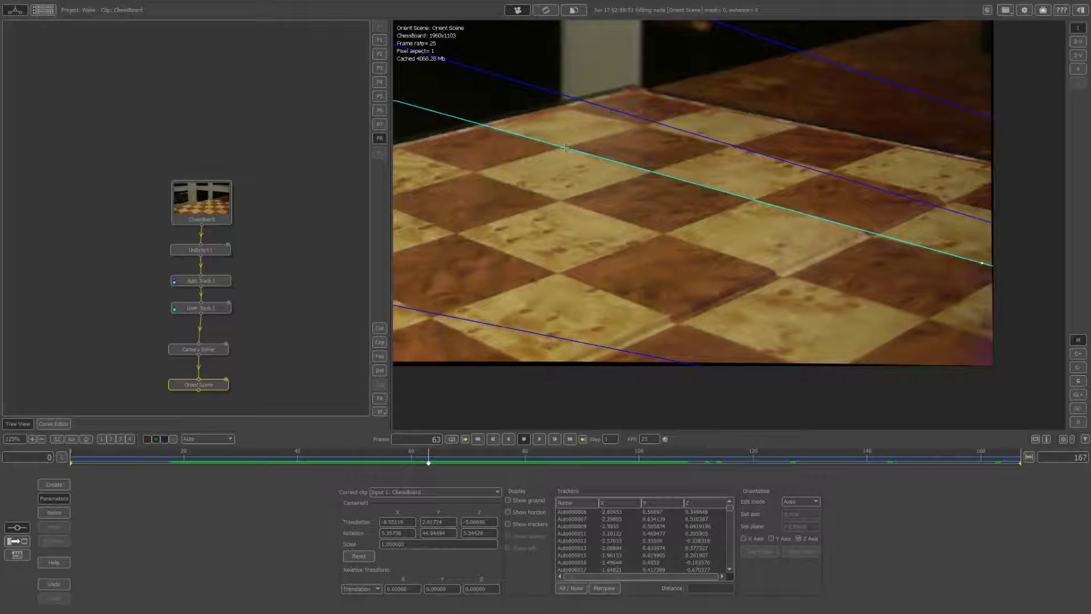
Align a second blue Z-axis line with a parallel tile seam nearer the left side, ending at the chessboard's front edge.
middle_drag(583, 248, 863, 258)
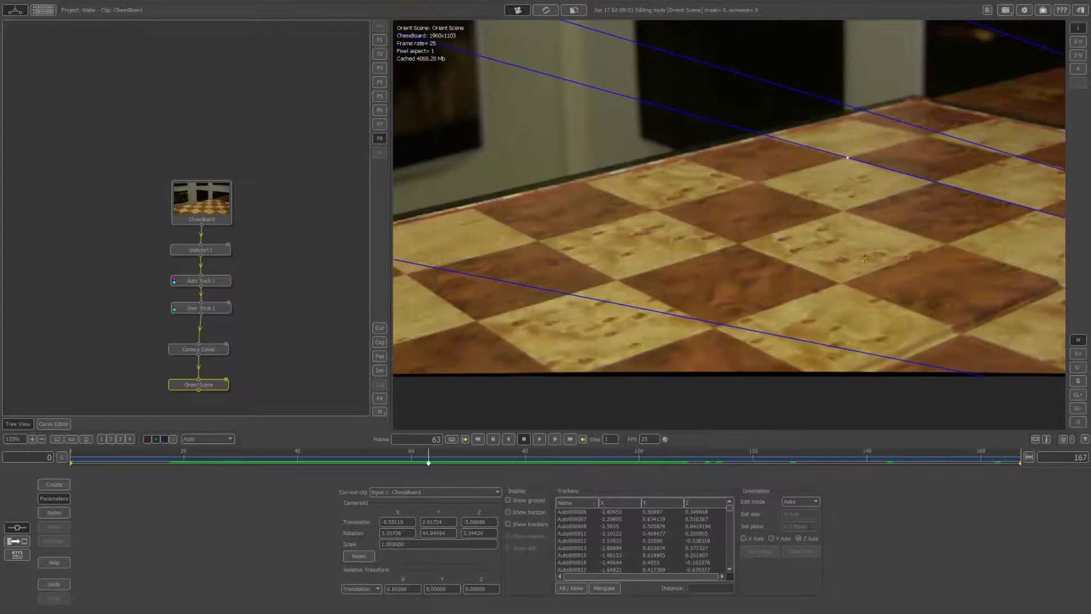
drag(854, 351, 782, 360)
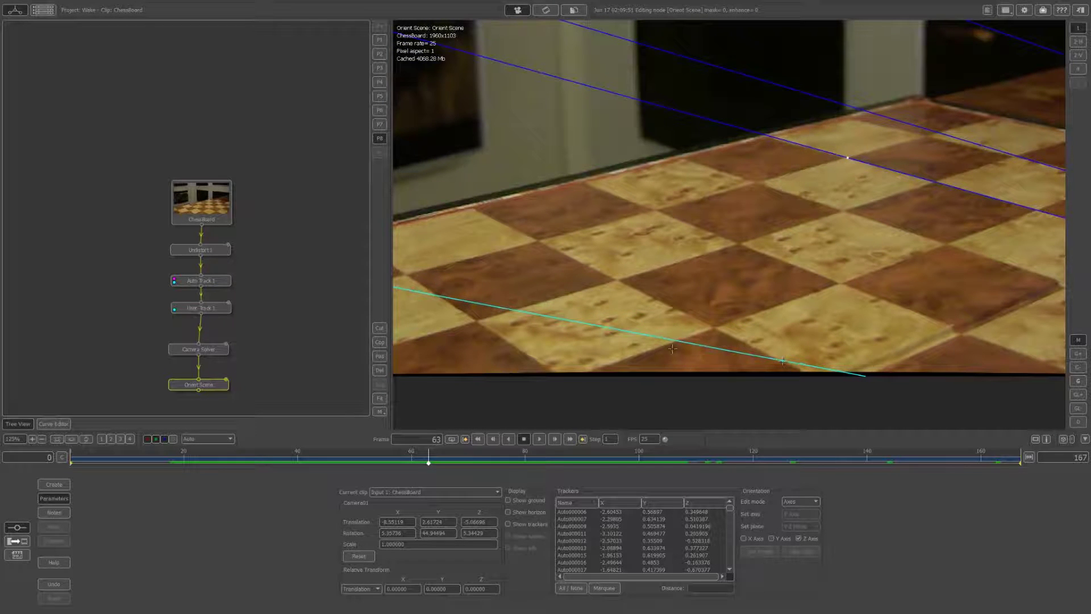
drag(464, 303, 536, 240)
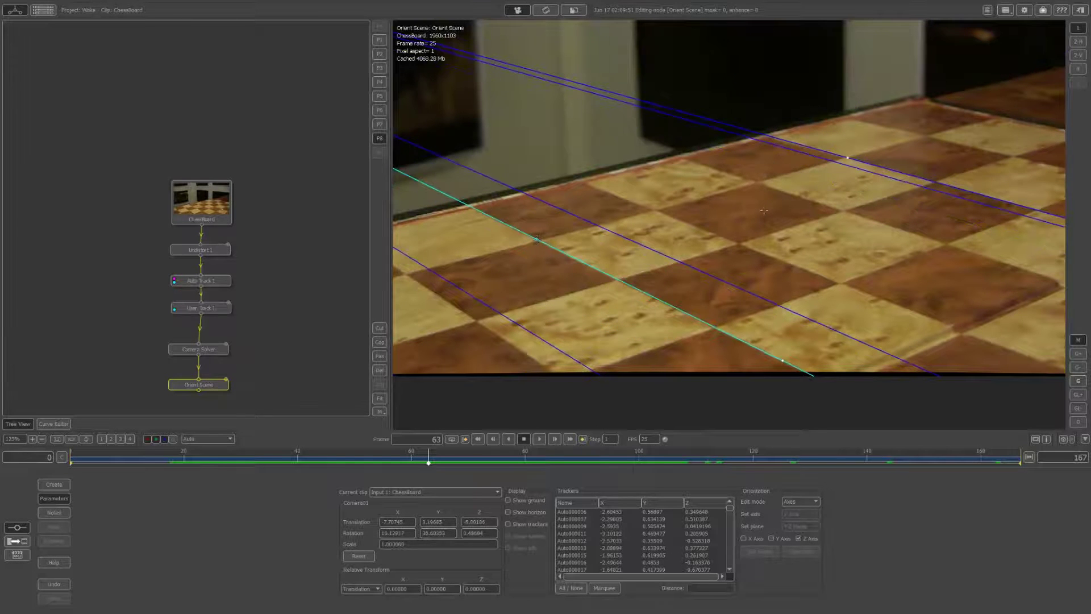
Show the horizon and ground grid over the whole frame to check the orientation.
scroll(763, 211, down, 3)
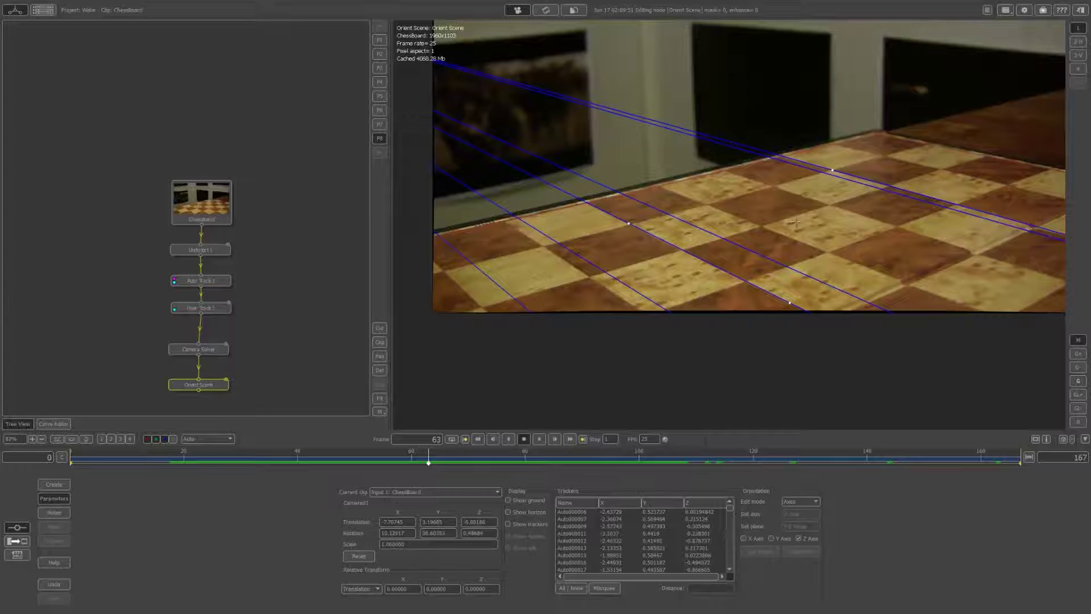
scroll(781, 203, down, 1)
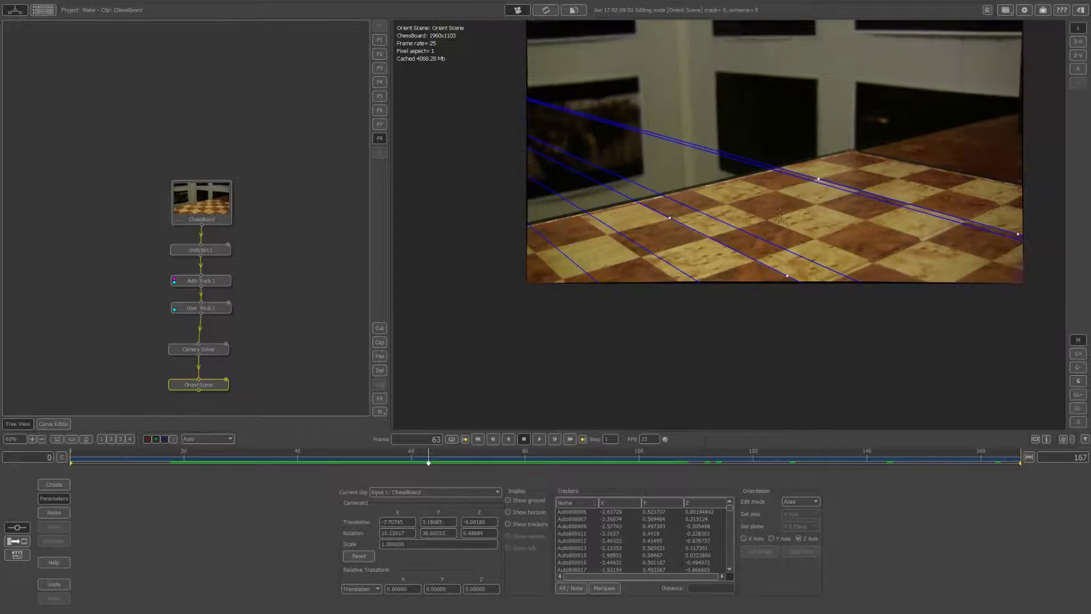
middle_drag(779, 213, 743, 288)
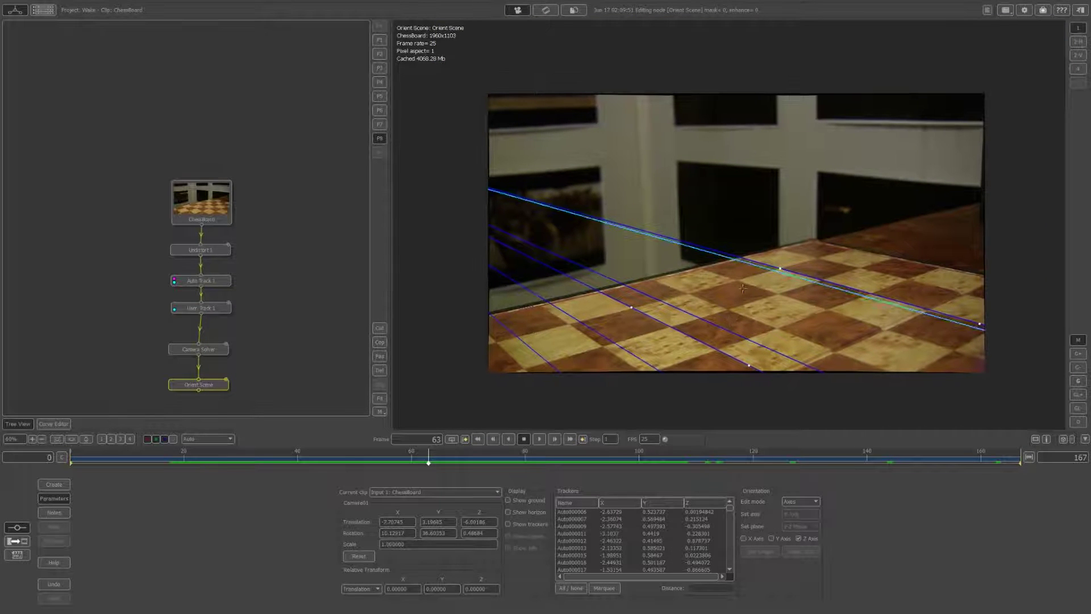
click(516, 512)
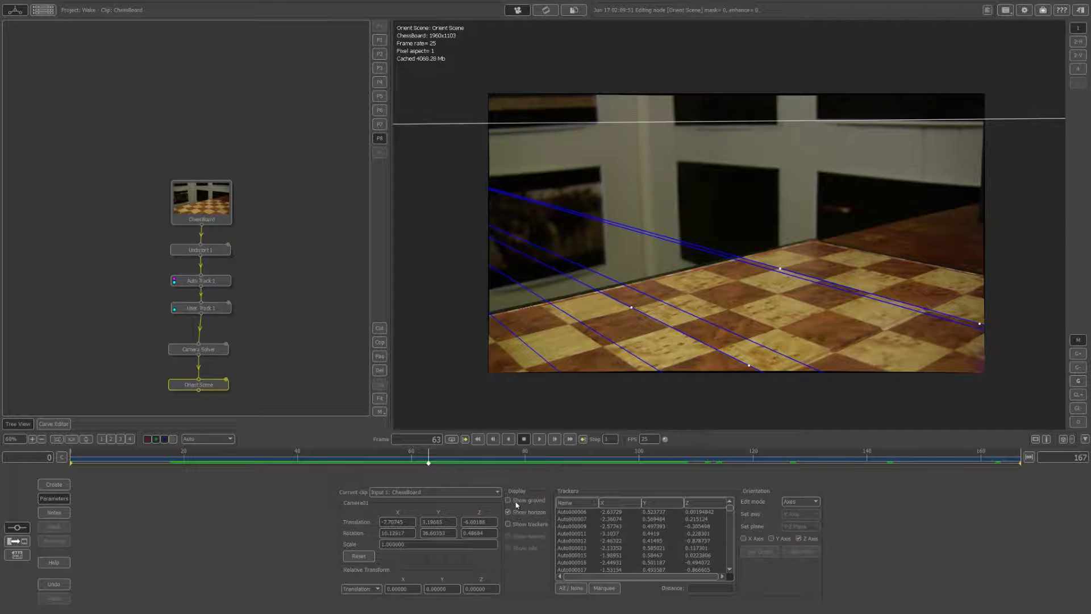
click(514, 501)
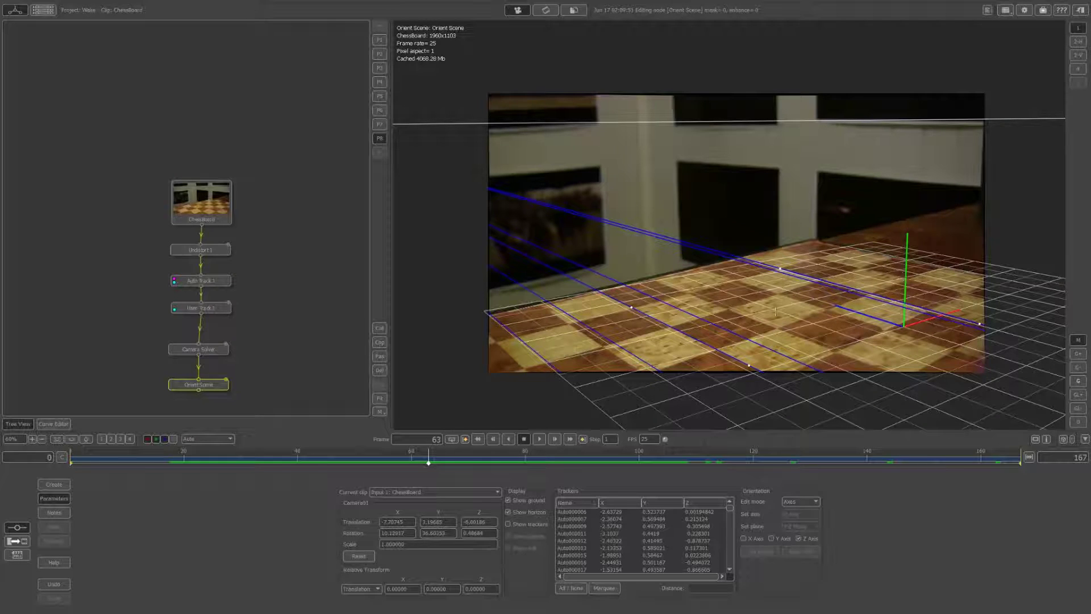
Set the edit mode to None, show the trackers, and make a tracker near the chessboard's front centre the scene origin.
click(796, 501)
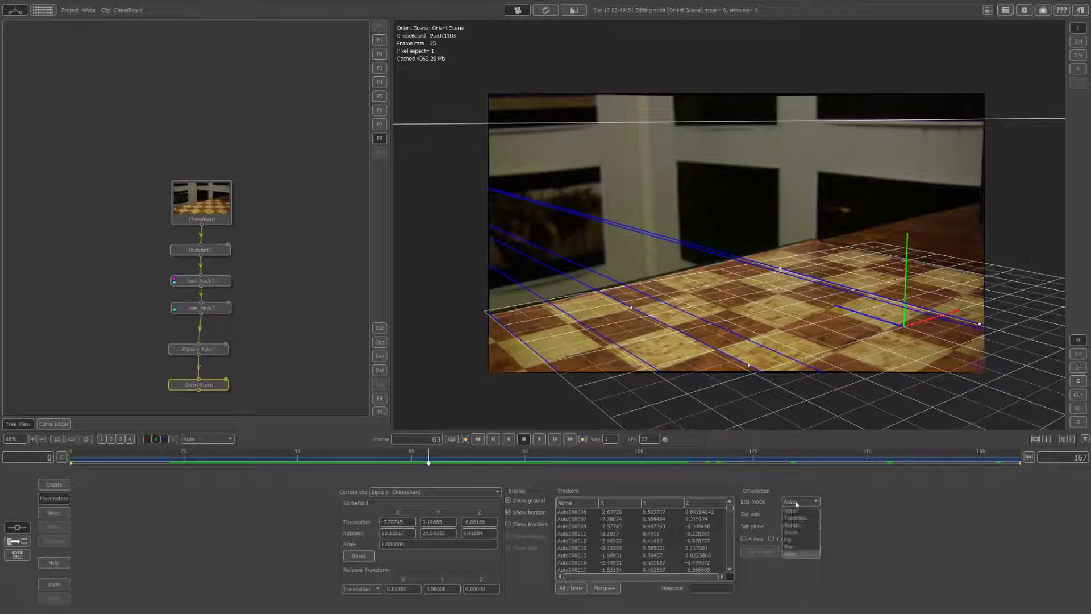
click(791, 511)
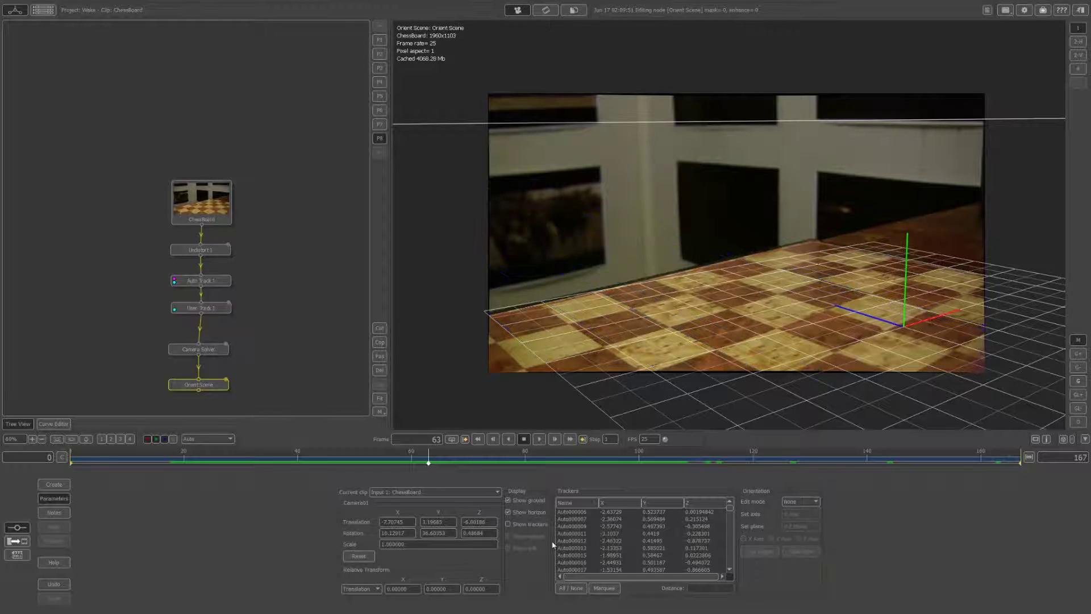
click(525, 522)
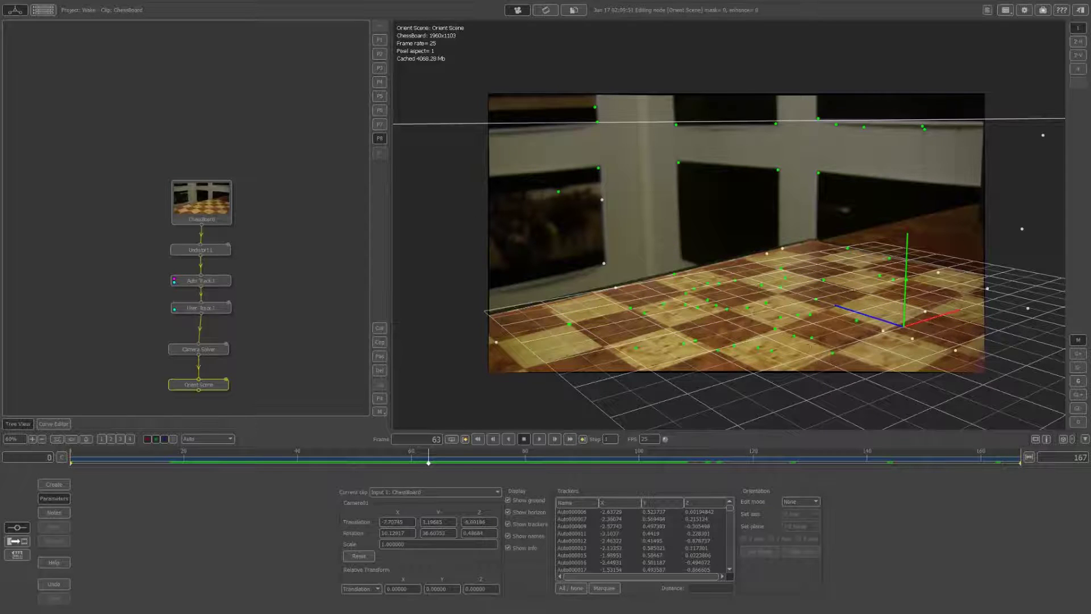
click(774, 329)
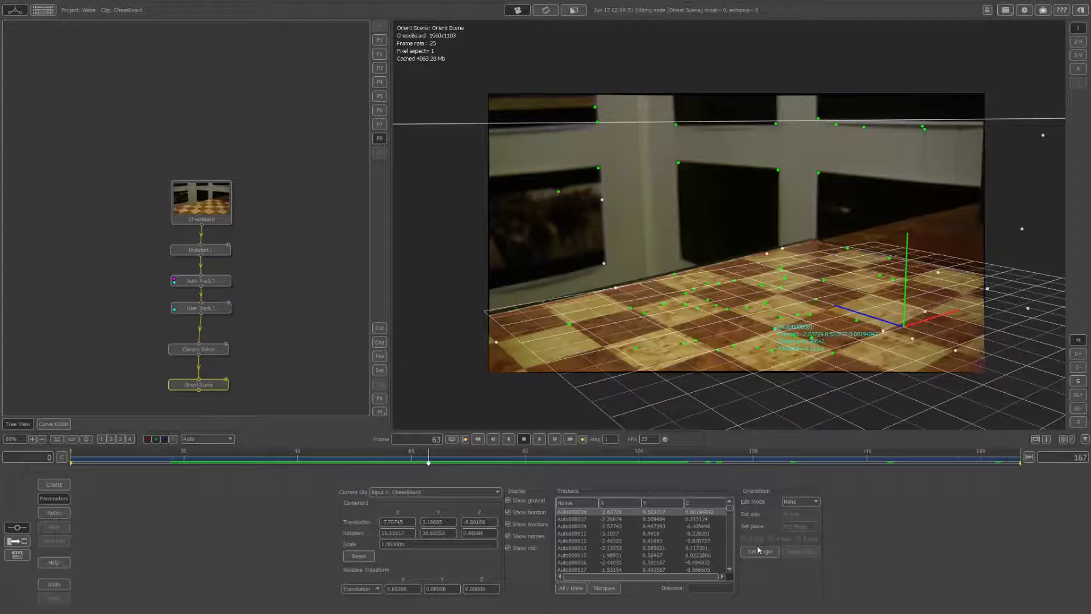
click(759, 550)
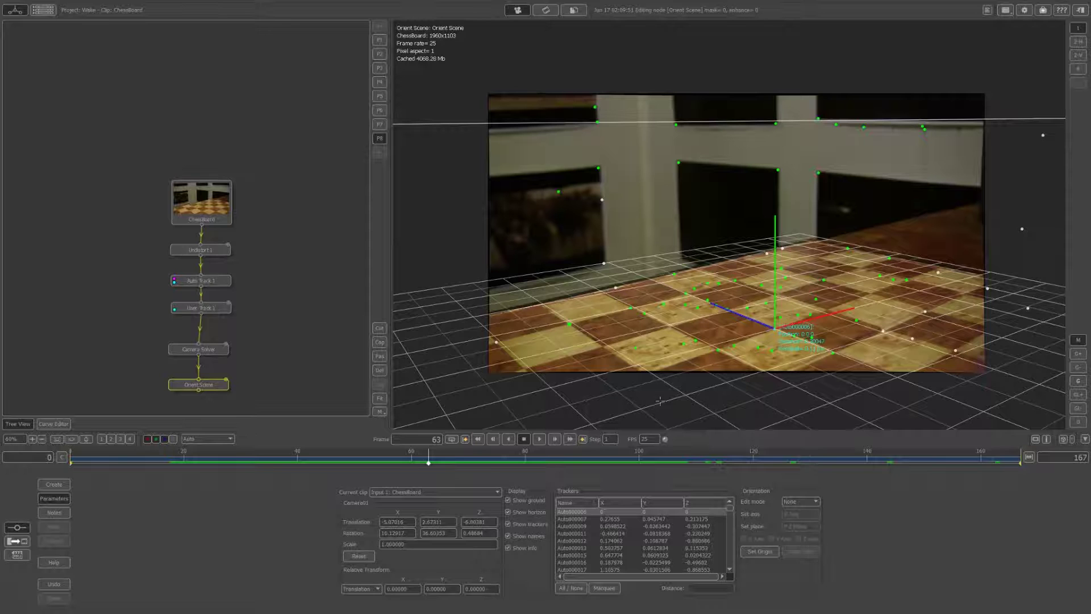
Manually rotate the scene about its origin in Rotate edit mode and check the ground grid through to frame 167.
click(800, 501)
click(800, 506)
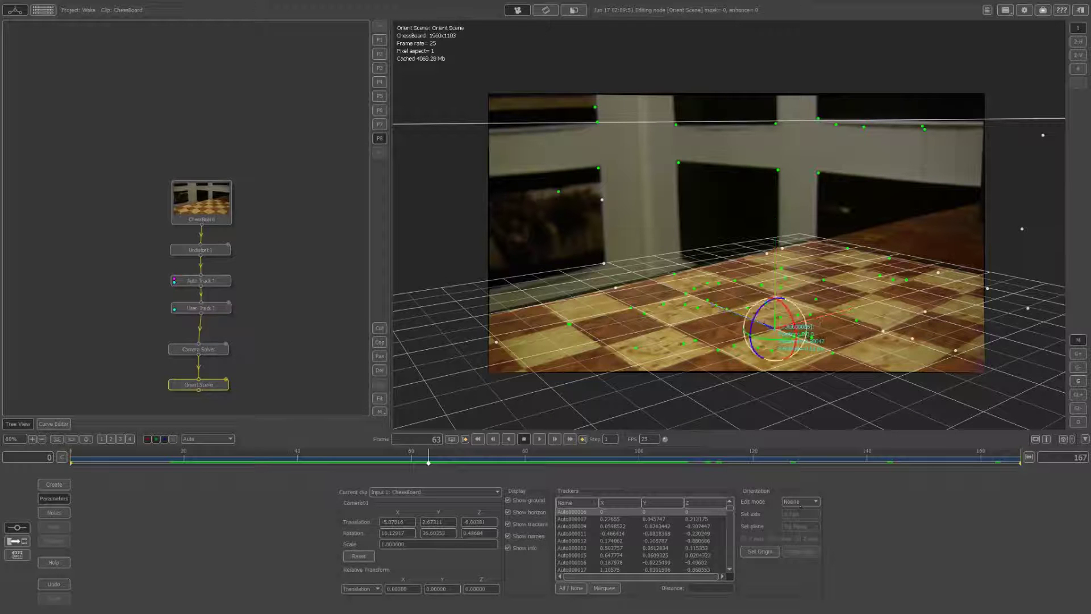
mouse_move(774, 340)
mouse_down()
mouse_move(795, 310)
mouse_move(778, 338)
mouse_up()
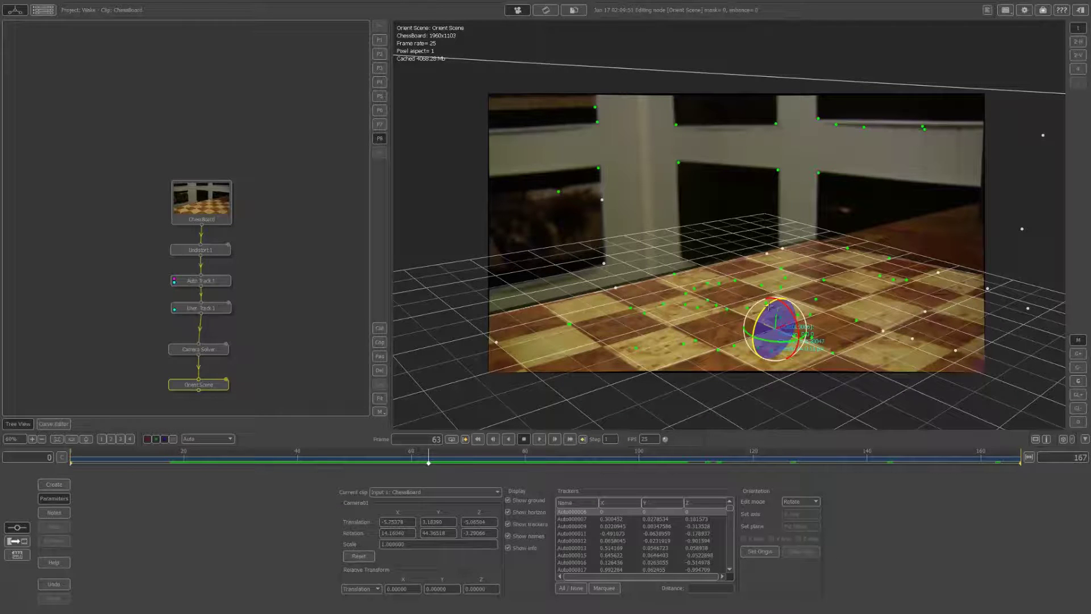
drag(768, 304, 767, 304)
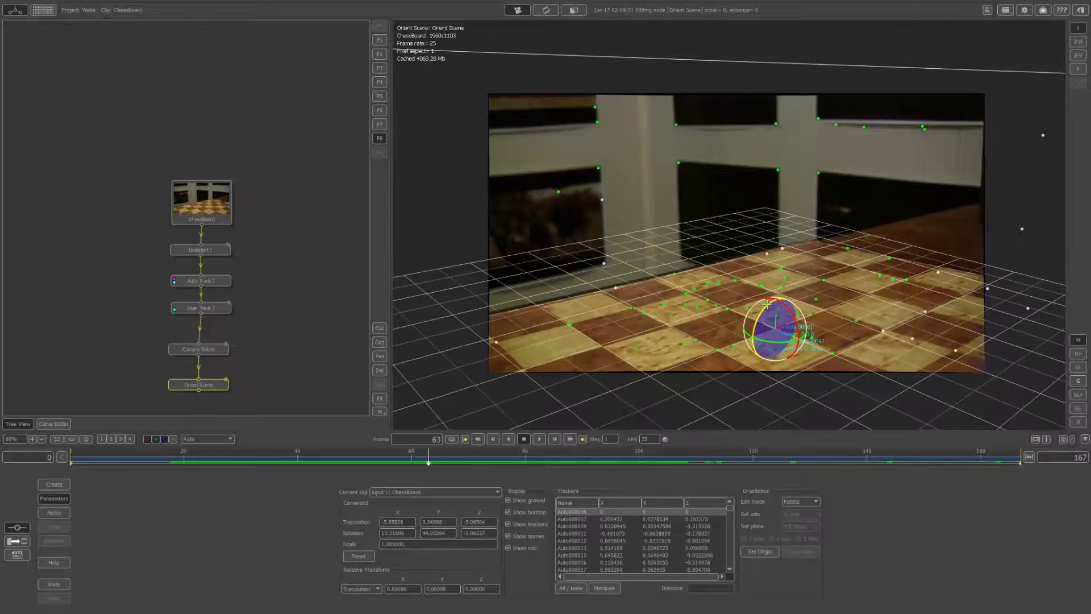
drag(745, 457, 1064, 451)
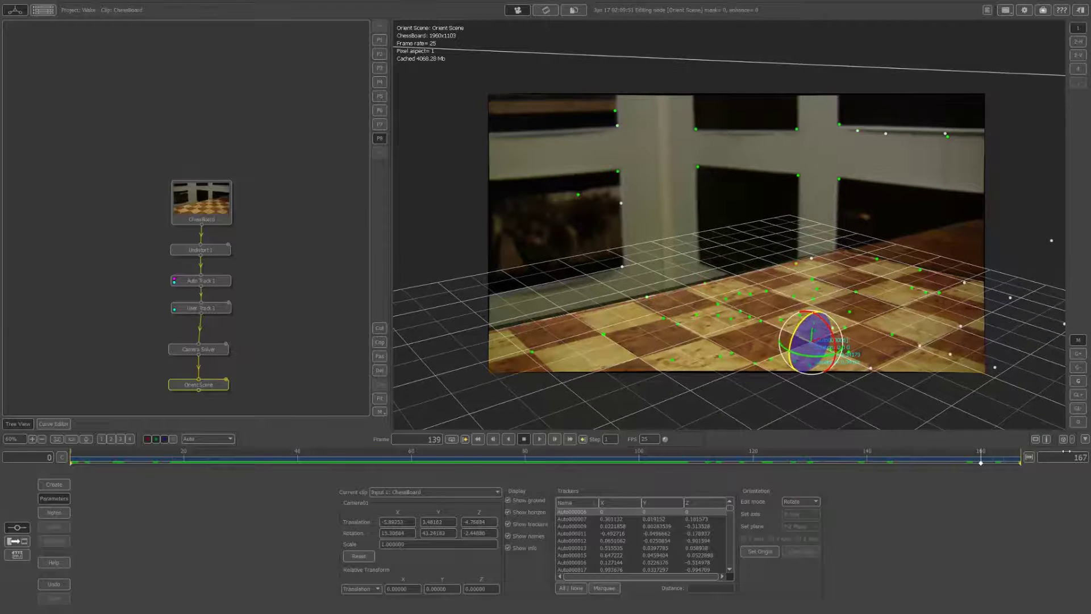
Add an Export node after Orient Scene and enable the ChessBoard clip for clip export.
right_click(267, 375)
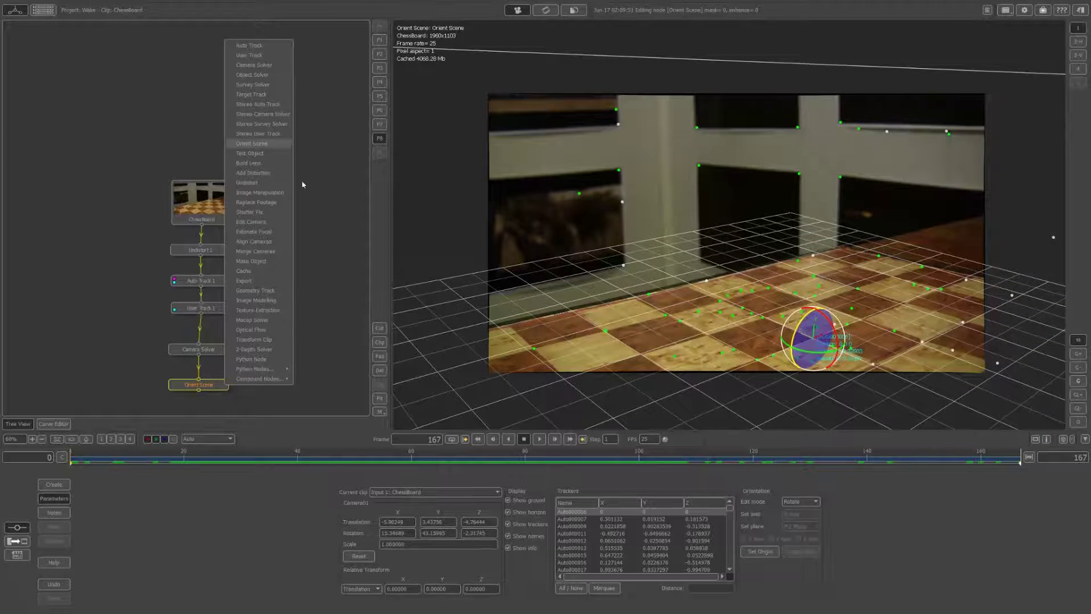
click(257, 281)
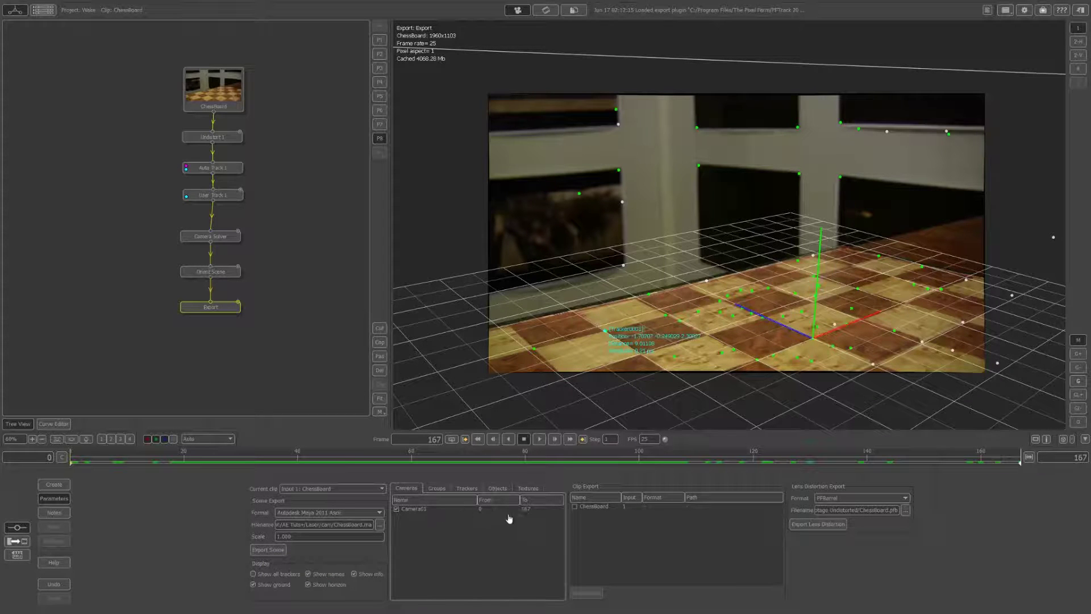
click(575, 507)
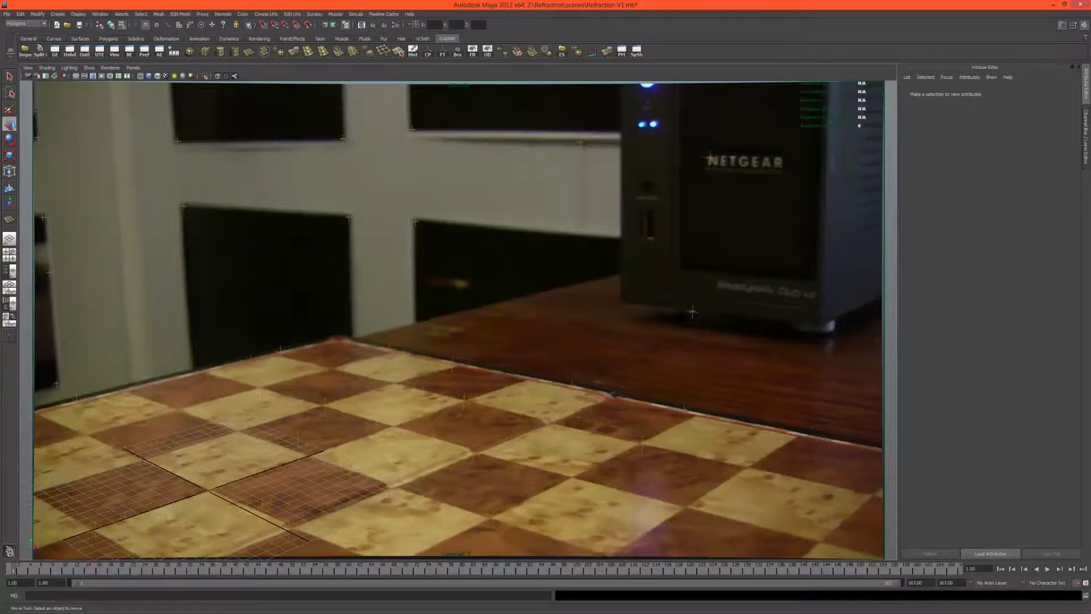
Bring the Refraction project folder in File Explorer over Maya and view the images in footage's Undistorted folder.
drag(1090, 181, 502, 161)
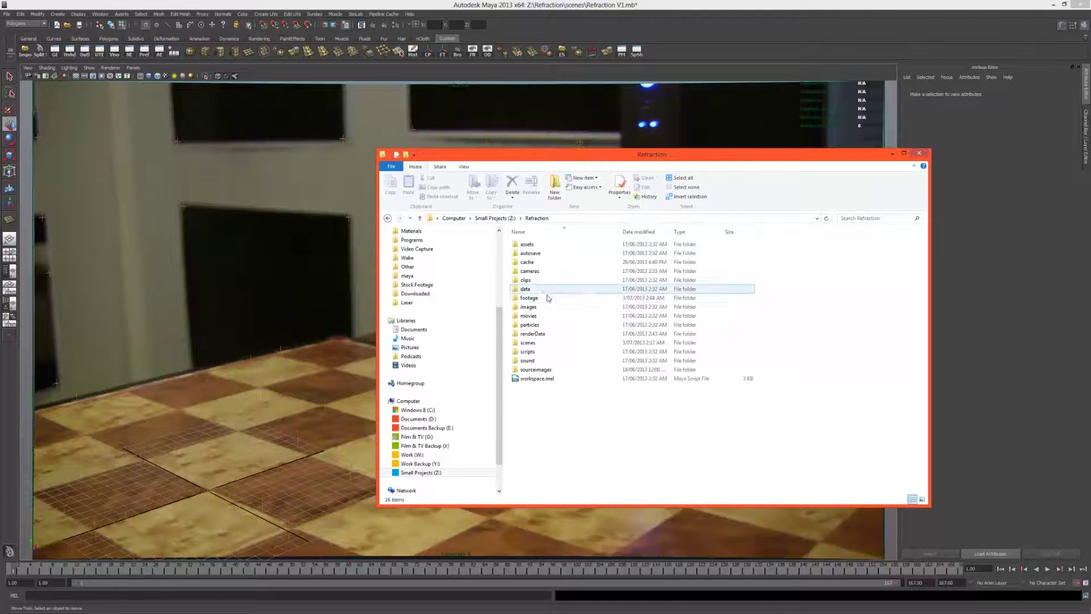
double_click(548, 298)
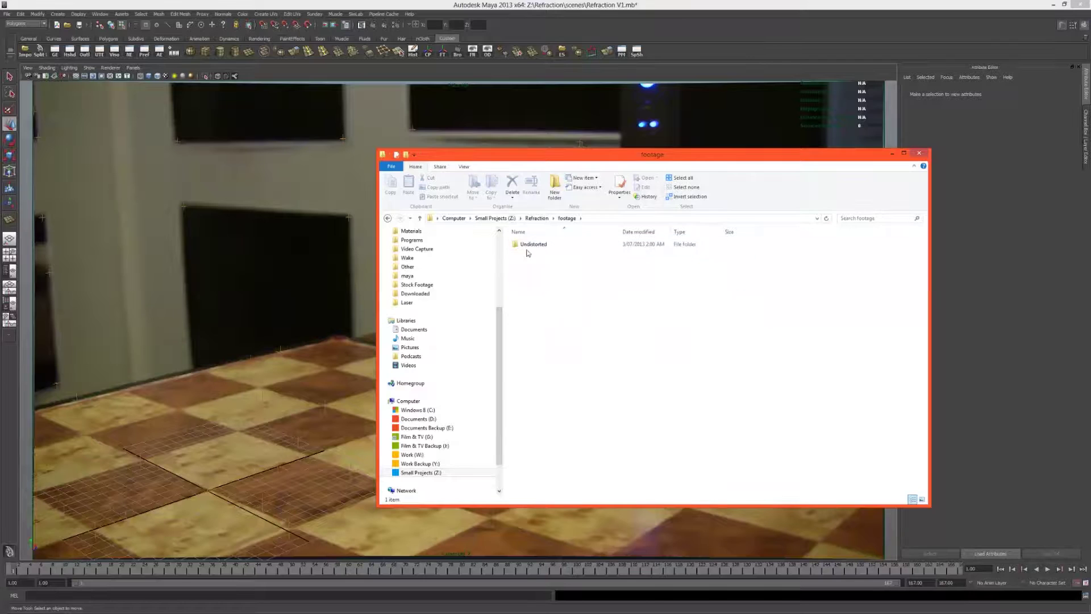
double_click(529, 245)
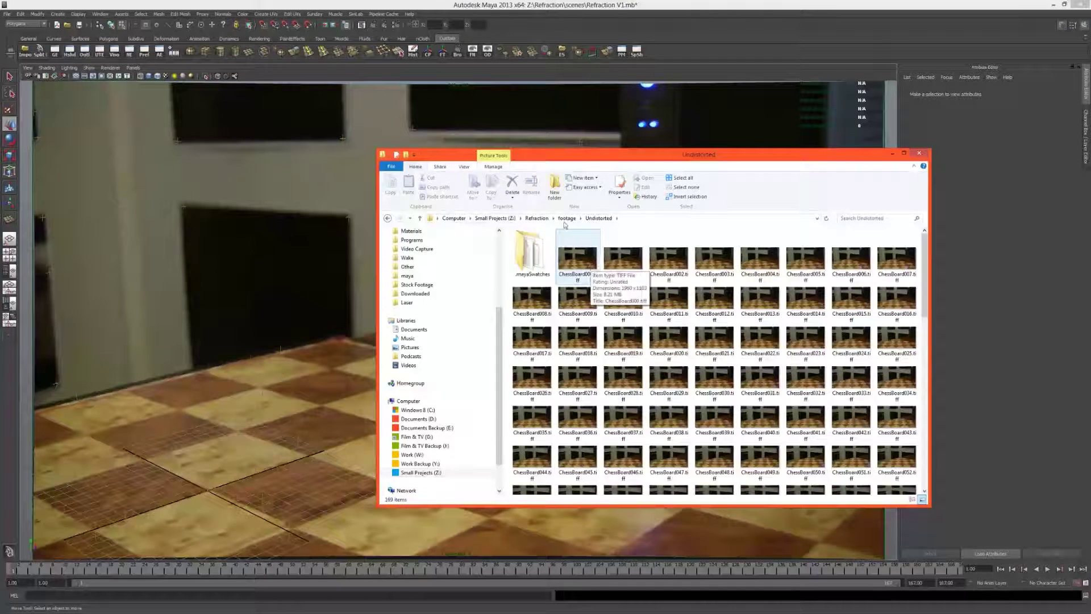
Look through the project's cameras folder, including ChessBoard.pfb, and open the sourceimages folder.
click(536, 219)
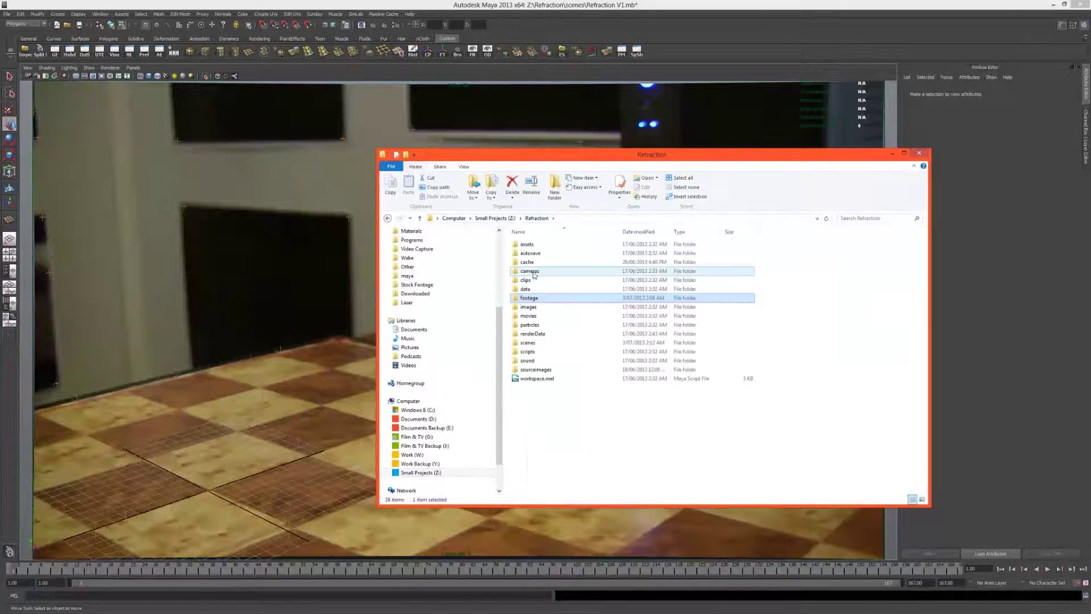
double_click(535, 273)
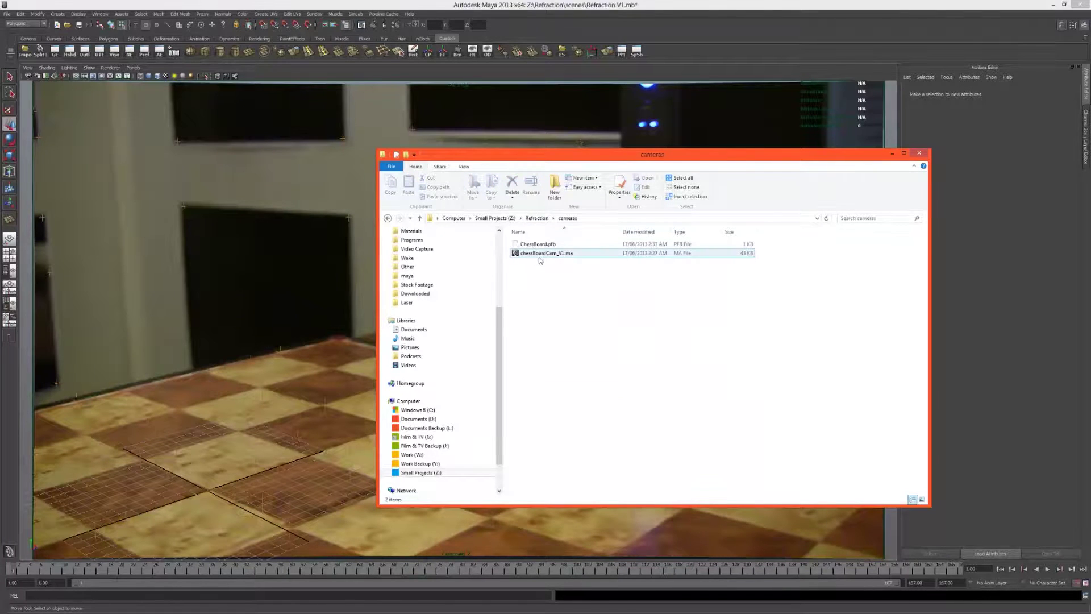
click(529, 246)
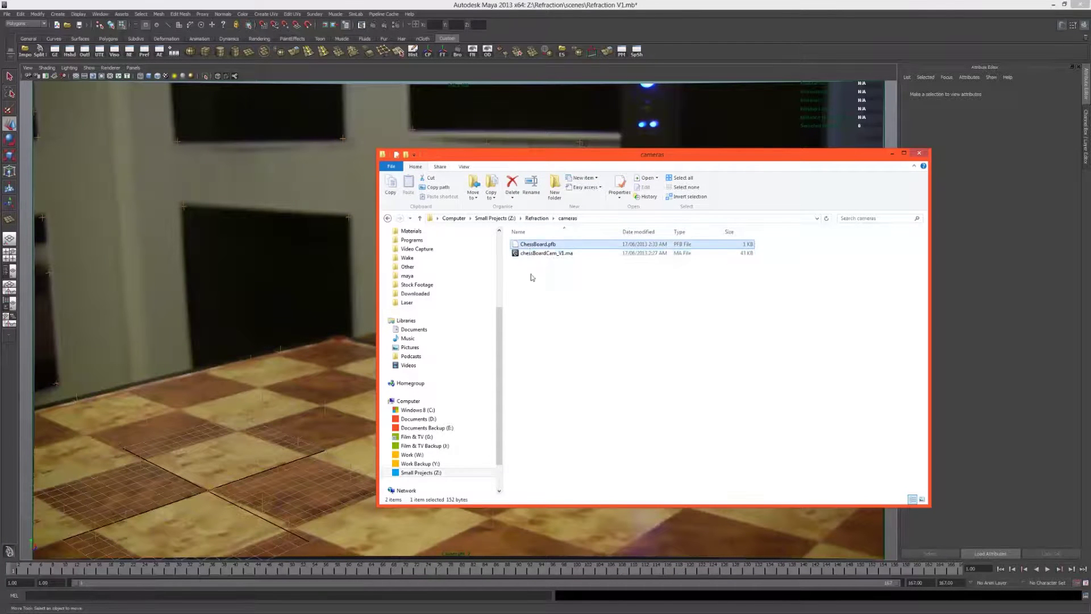
click(536, 218)
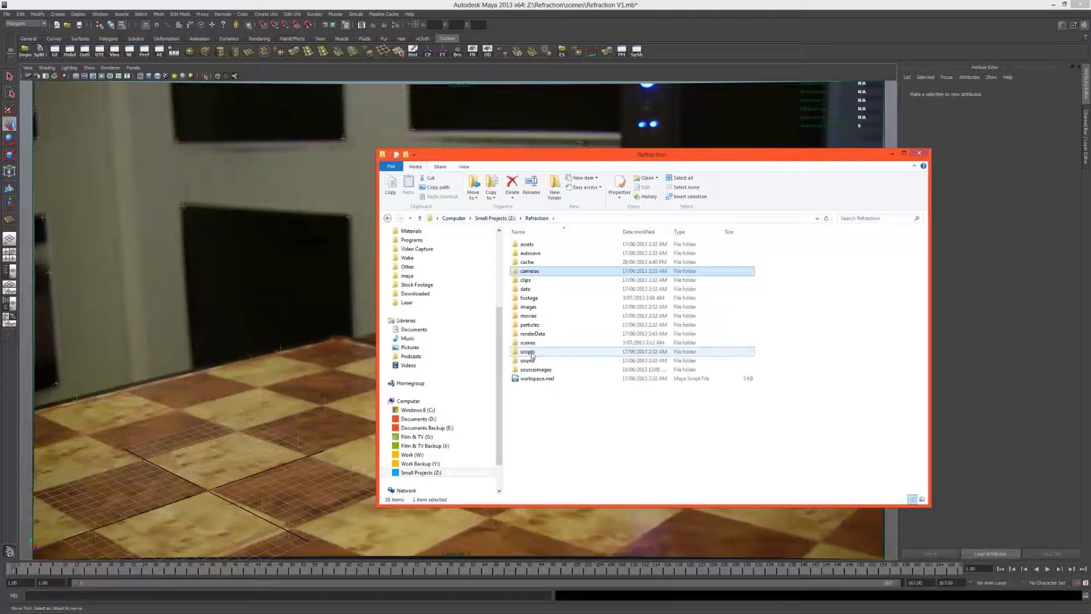
double_click(531, 370)
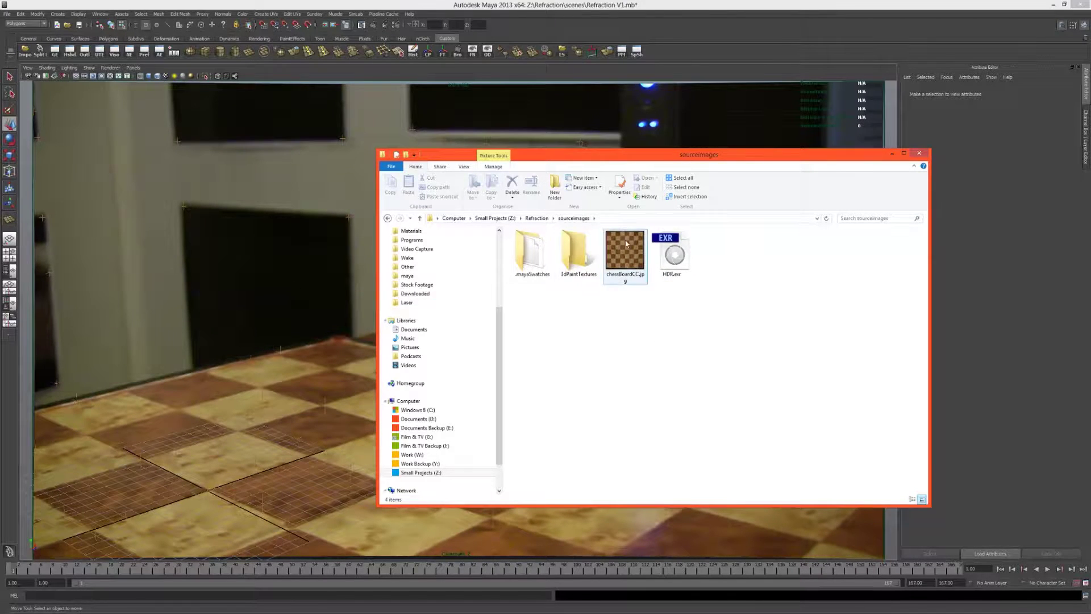
Preview the chessBoardCC.jpg texture in the sourceimages folder.
mouse_move(627, 244)
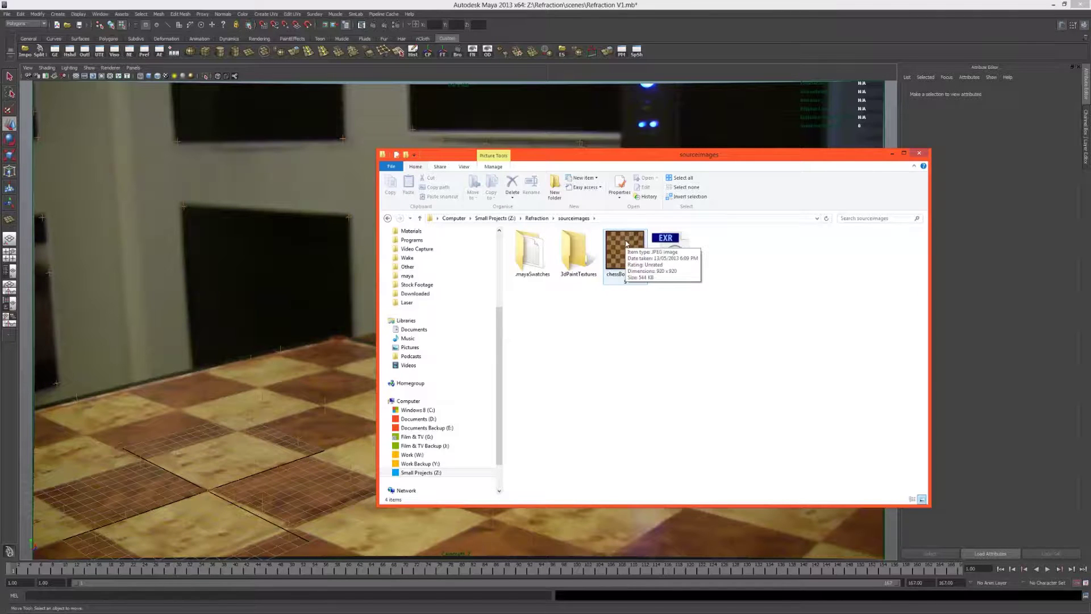
click(621, 260)
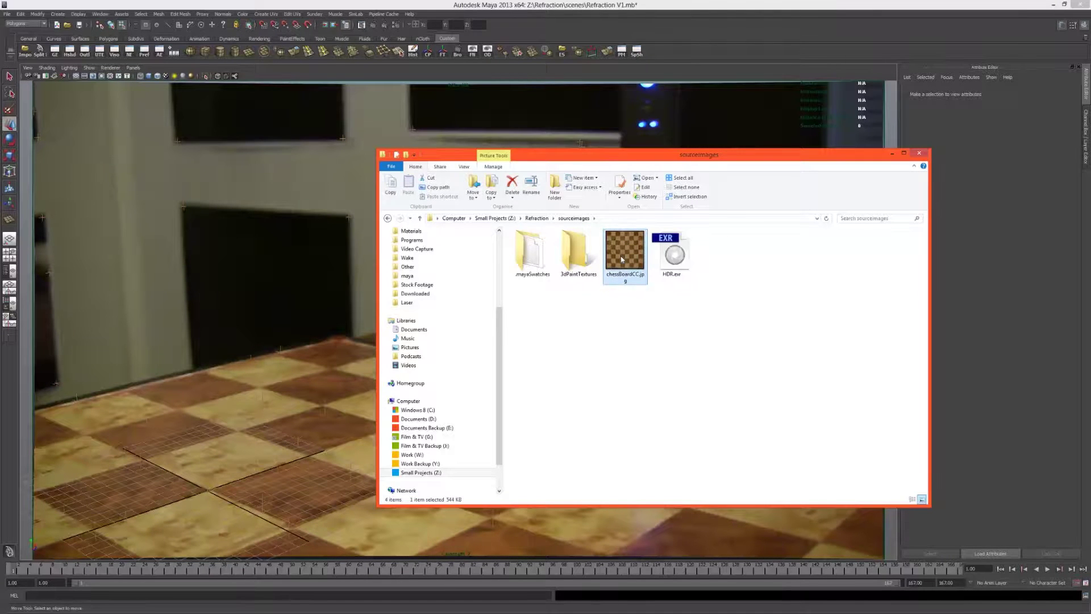
double_click(622, 274)
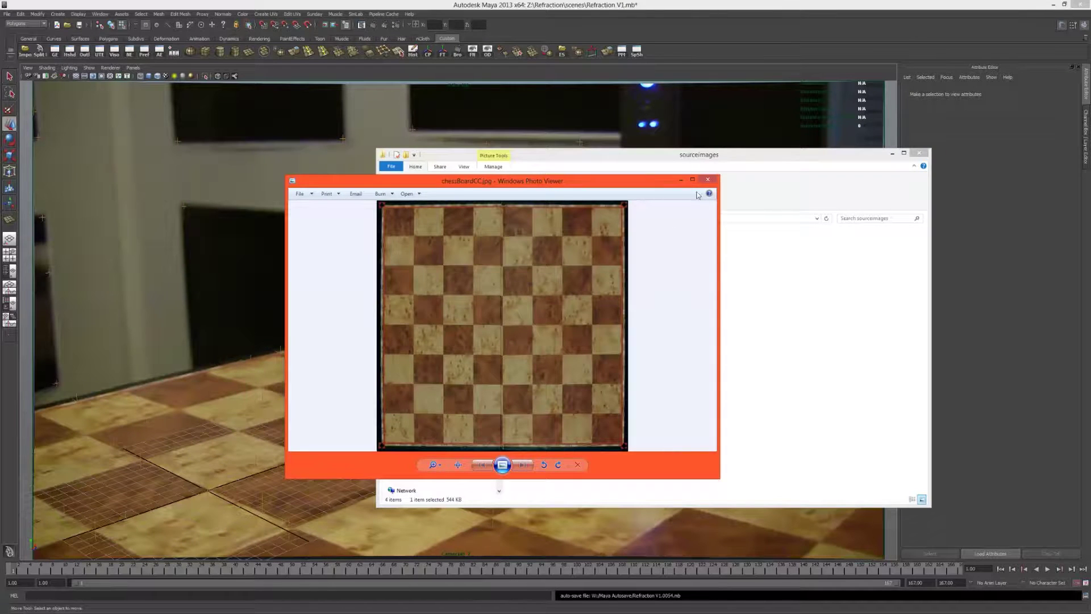
click(708, 181)
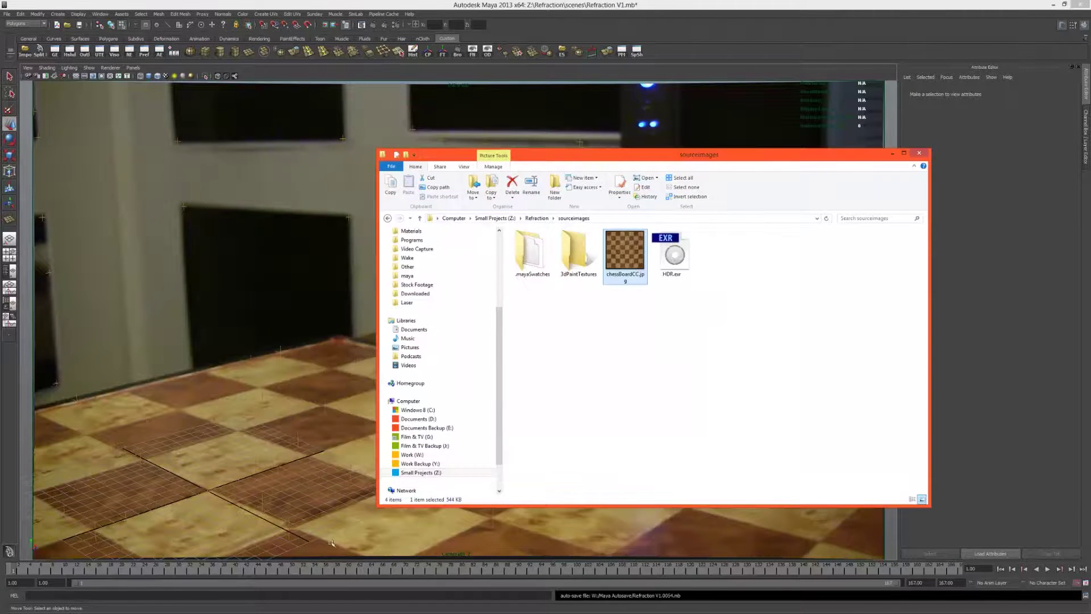
Draw a polygon plane over the chessboard from its far corner in Maya and set its width and height to 30.
drag(119, 567, 1, 568)
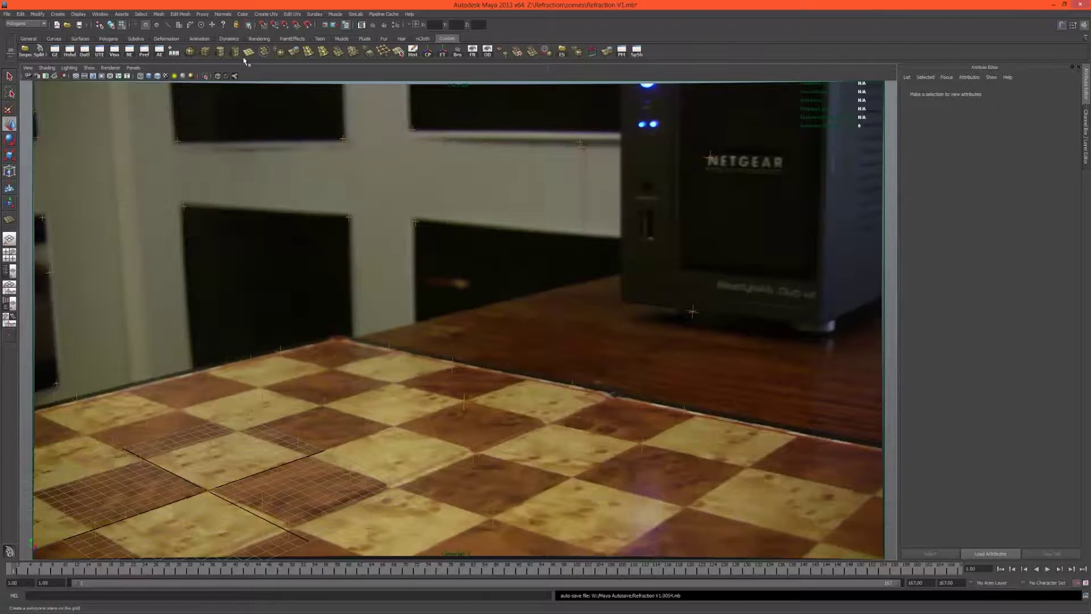
drag(341, 345, 293, 544)
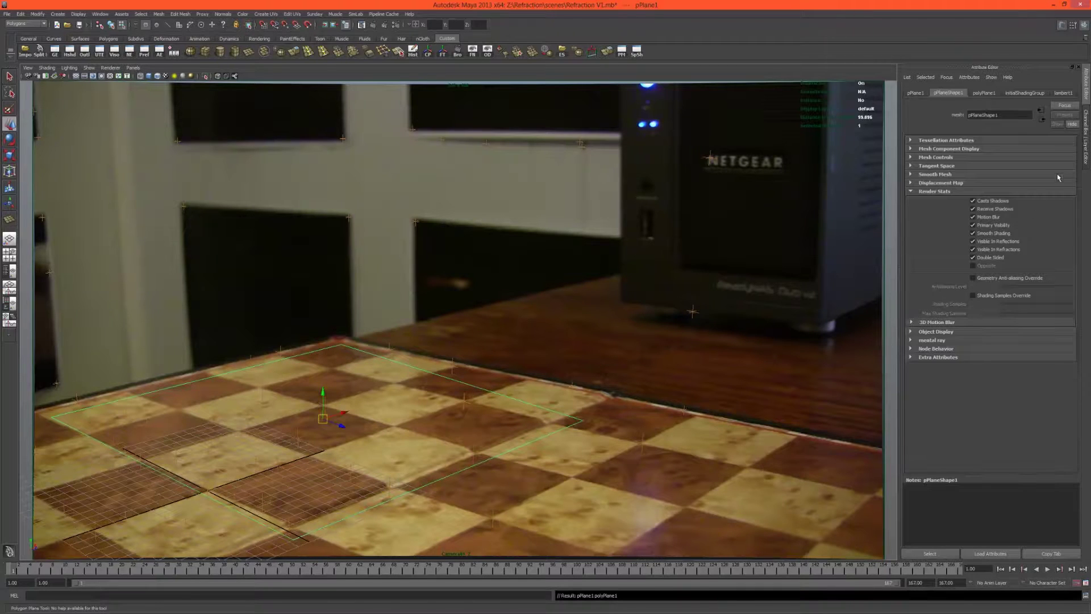
click(1085, 162)
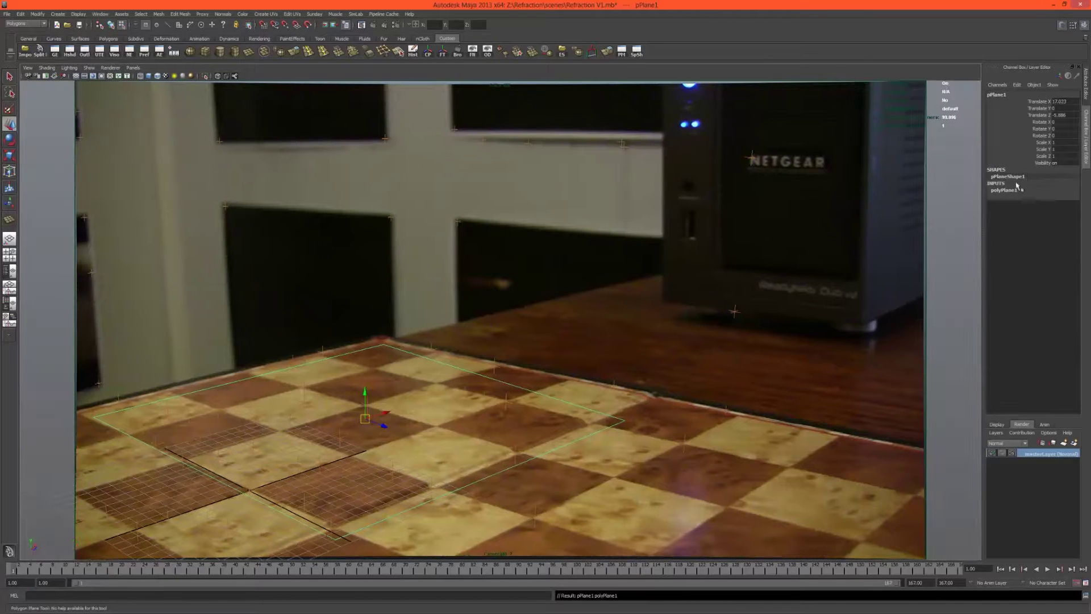
click(1004, 190)
click(1067, 197)
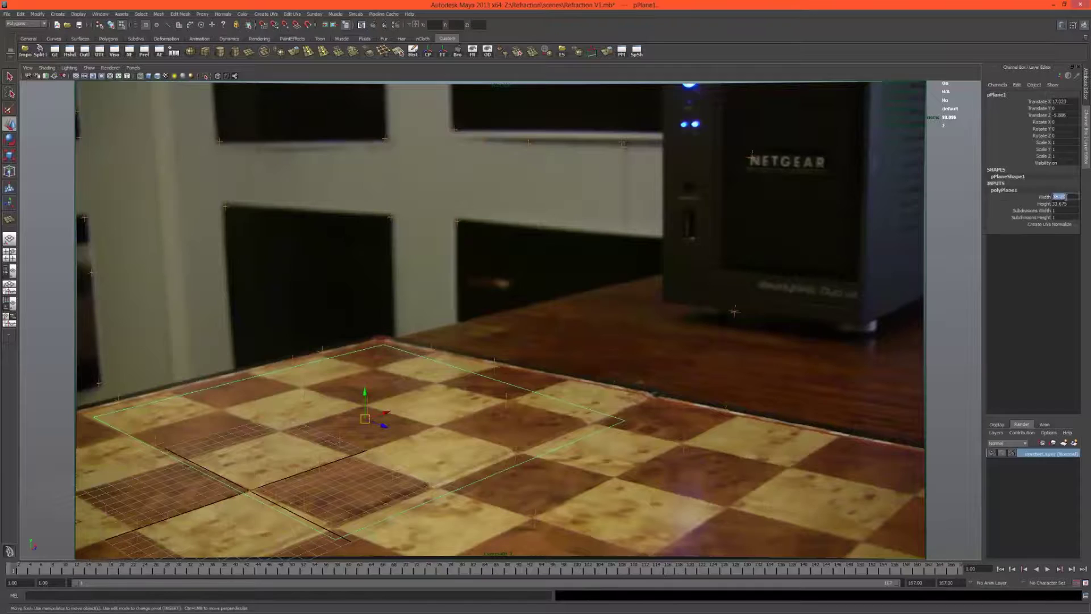
text(30)
click(1067, 203)
text(30)
key(Return)
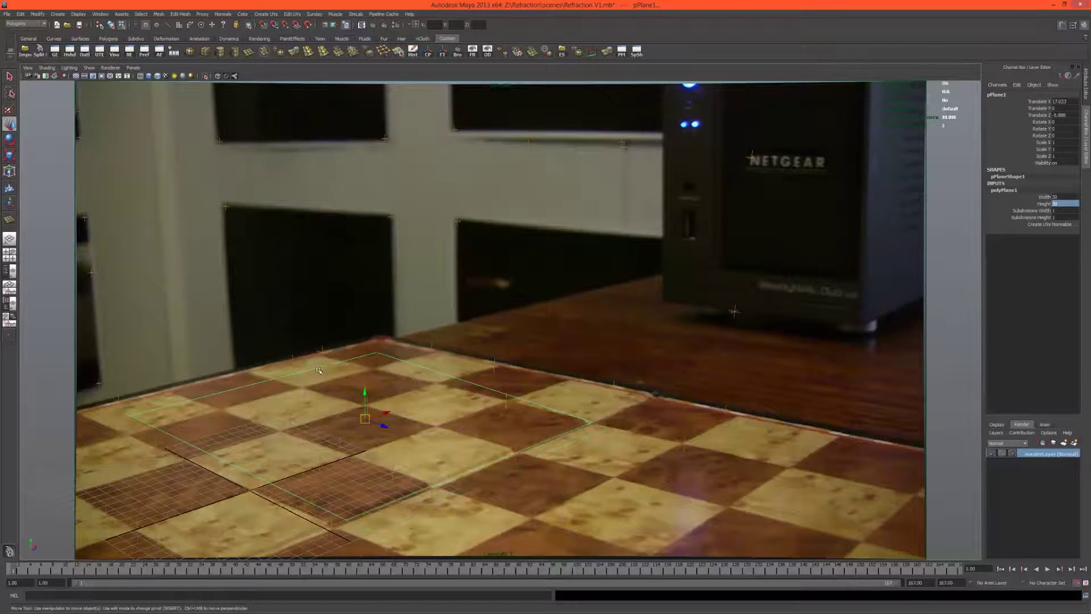
Scale the plane uniformly to about 2.5 and move it so its far corner meets the board's, with the viewport display shaded.
key(r)
drag(364, 419, 381, 552)
key(w)
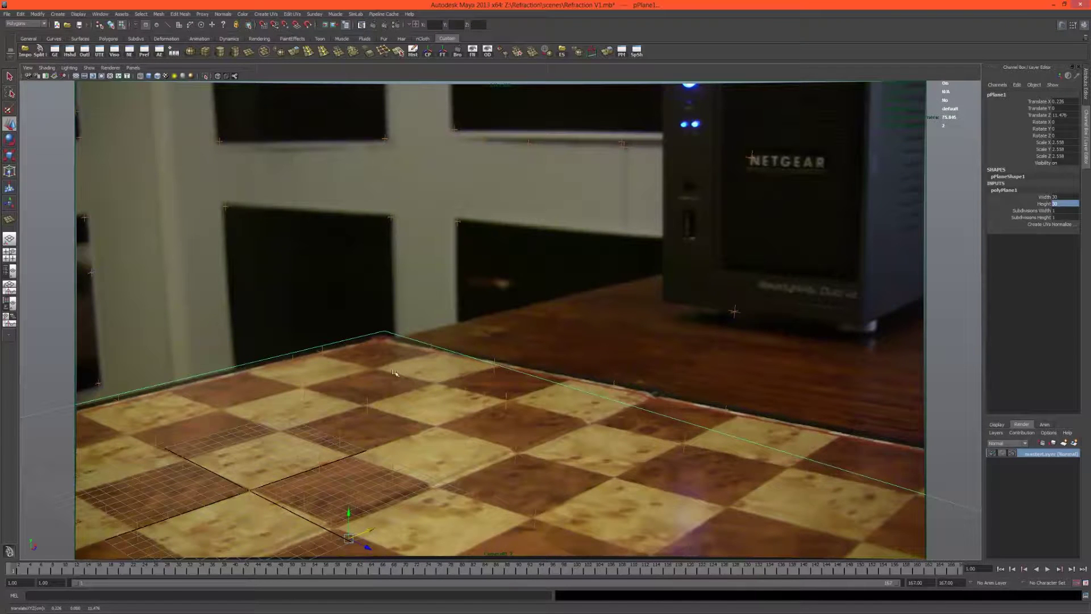
click(428, 276)
key(5)
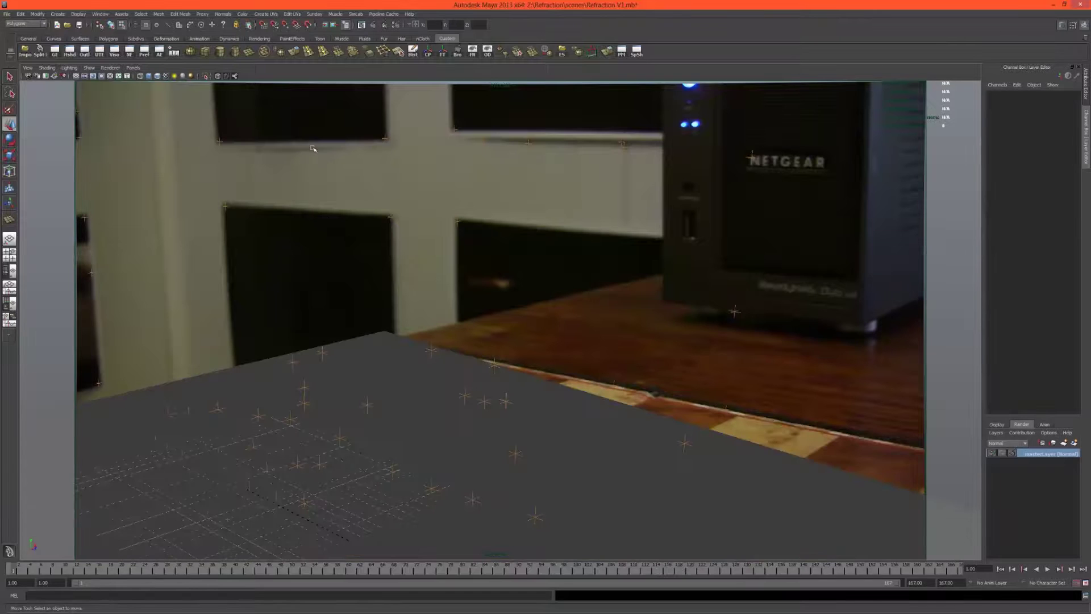
right_drag(395, 355, 380, 328)
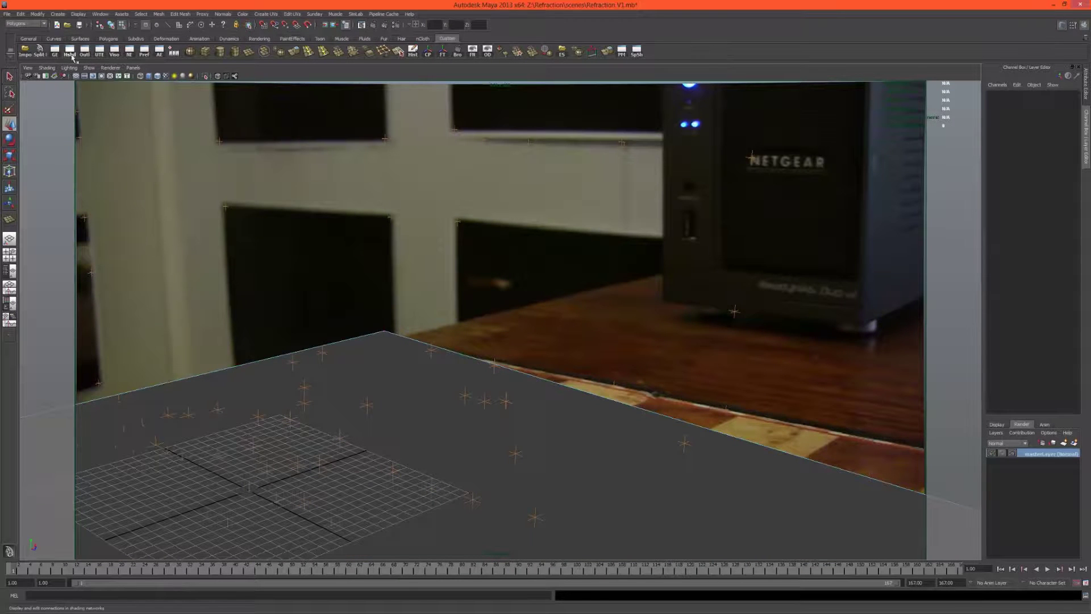
Create a mental ray mia_material_x_passes material in Hypershade and lower its Reflectivity to the minimum.
click(69, 53)
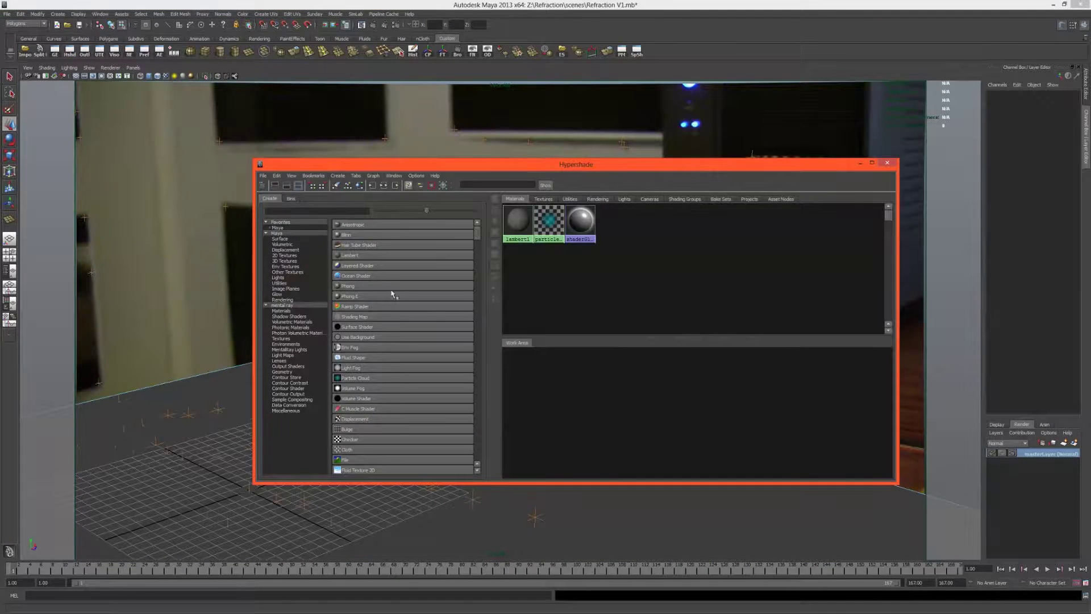
click(283, 307)
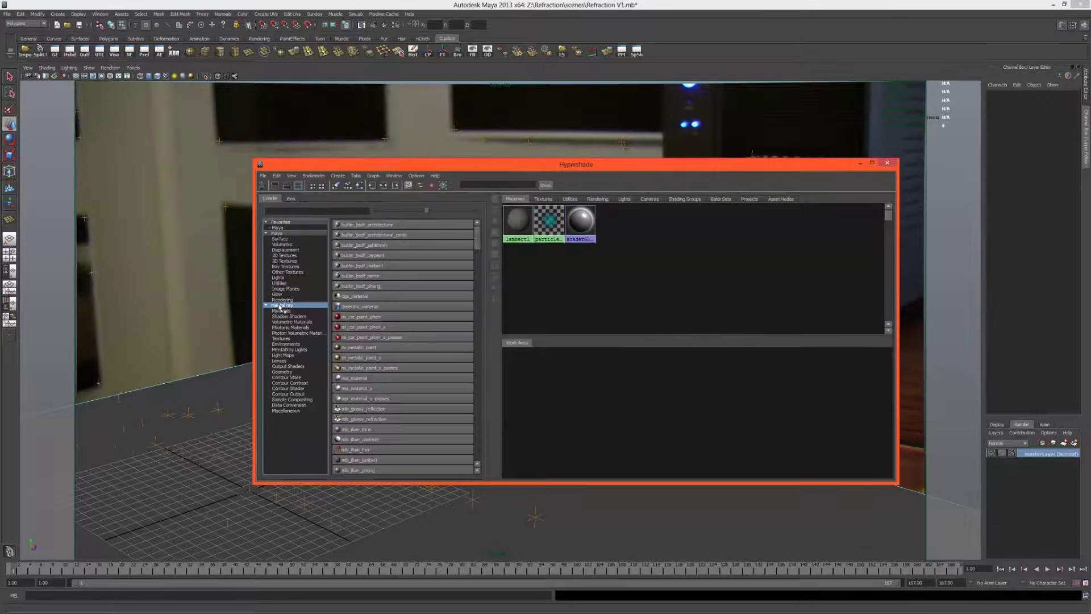
click(369, 398)
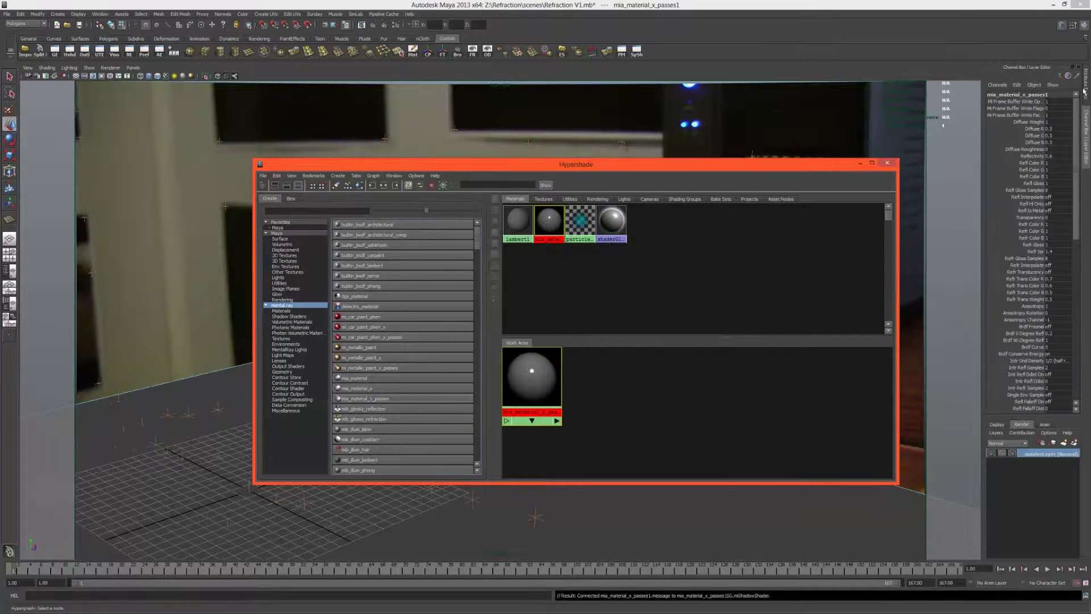
drag(722, 168, 663, 192)
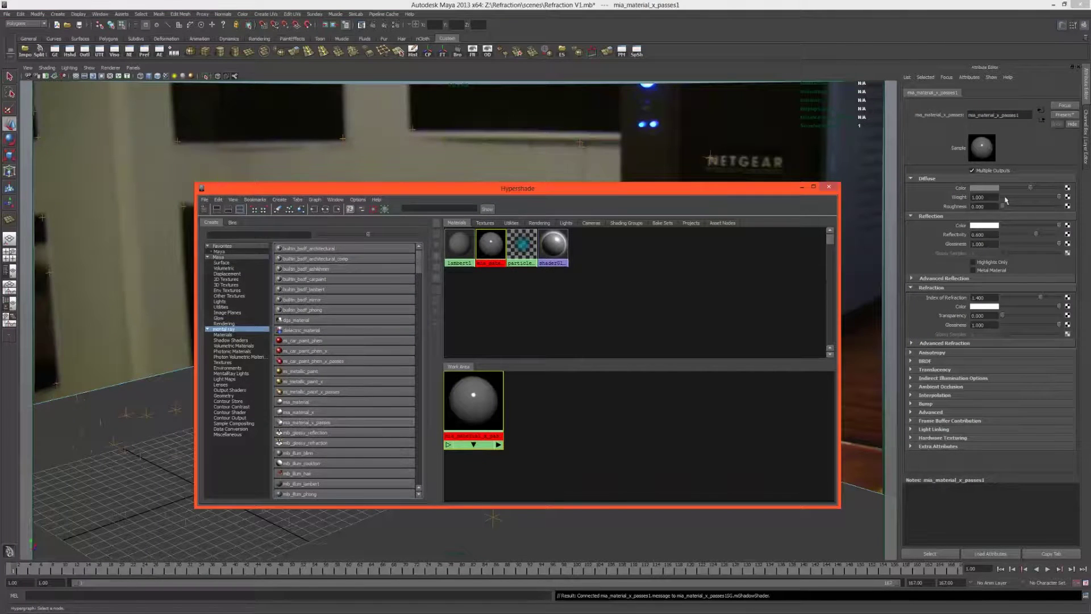
drag(1007, 237, 1002, 235)
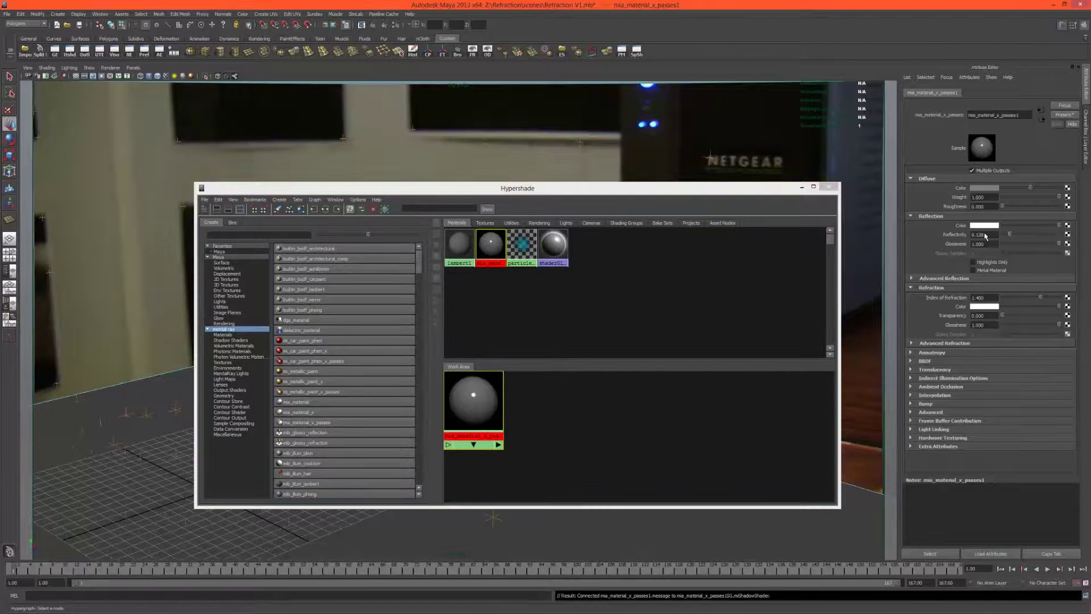
Connect a File texture to the material's Diffuse Color and set its Filter Type to Off.
click(1068, 187)
click(445, 249)
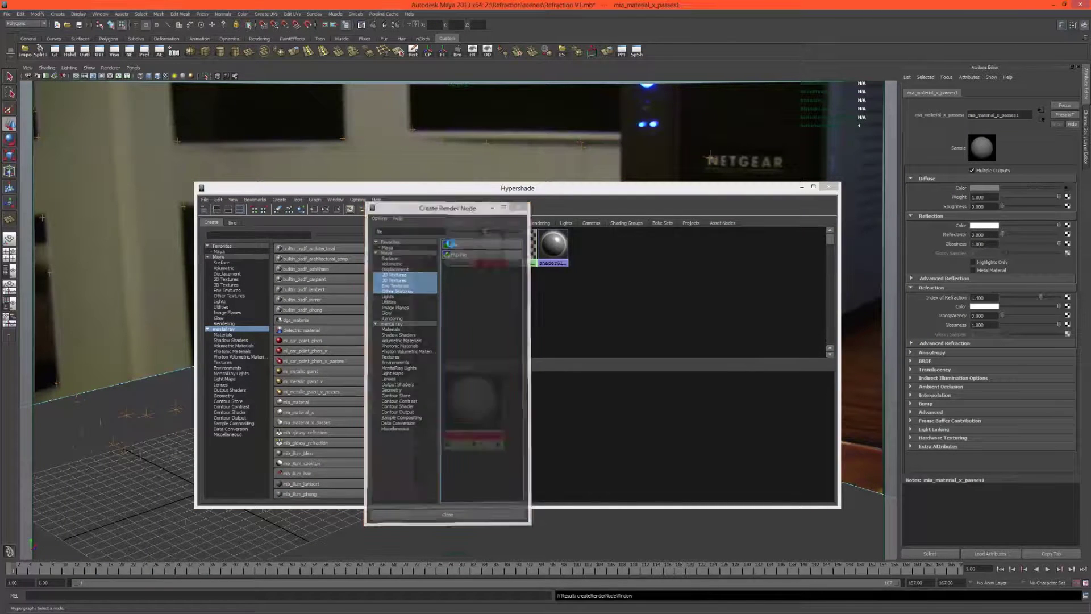
click(983, 180)
click(988, 189)
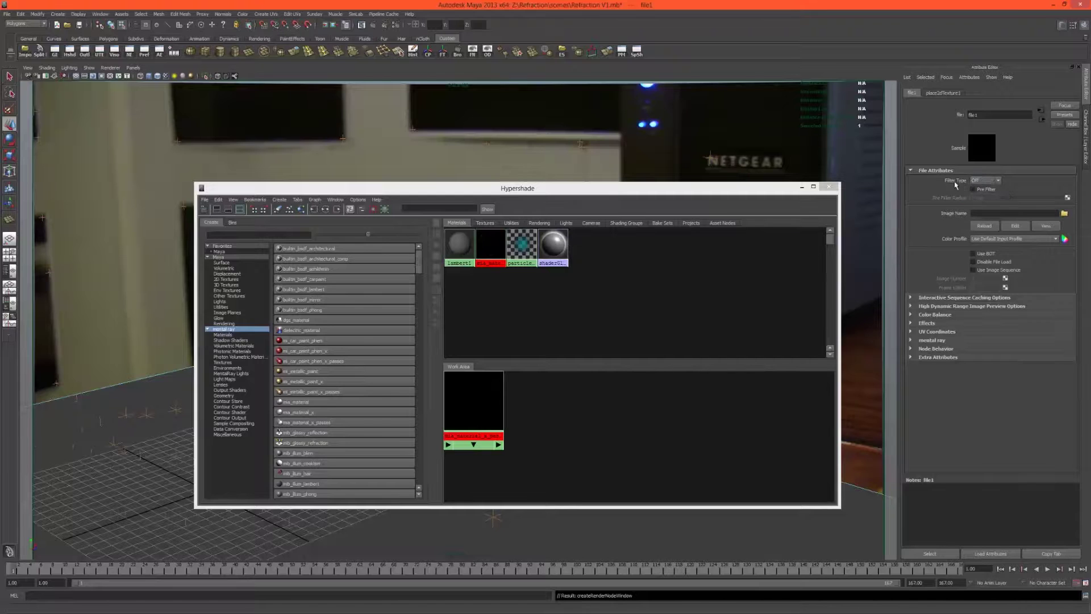
Set the file texture's Color Profile to sRGB and load chessBoardCC.jpg from the project's sourceimages folder.
click(989, 239)
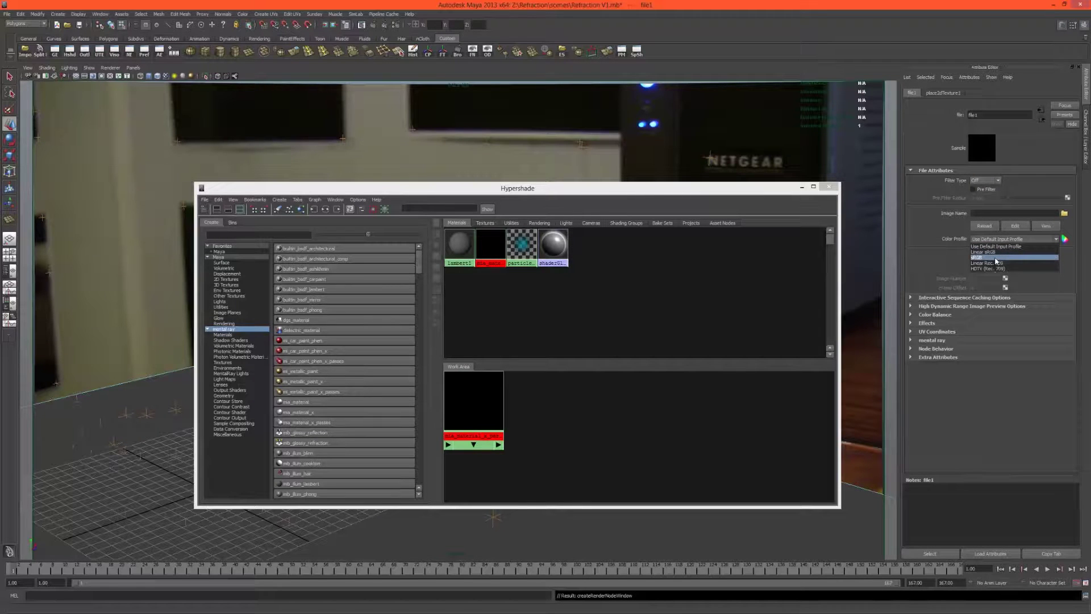
click(994, 259)
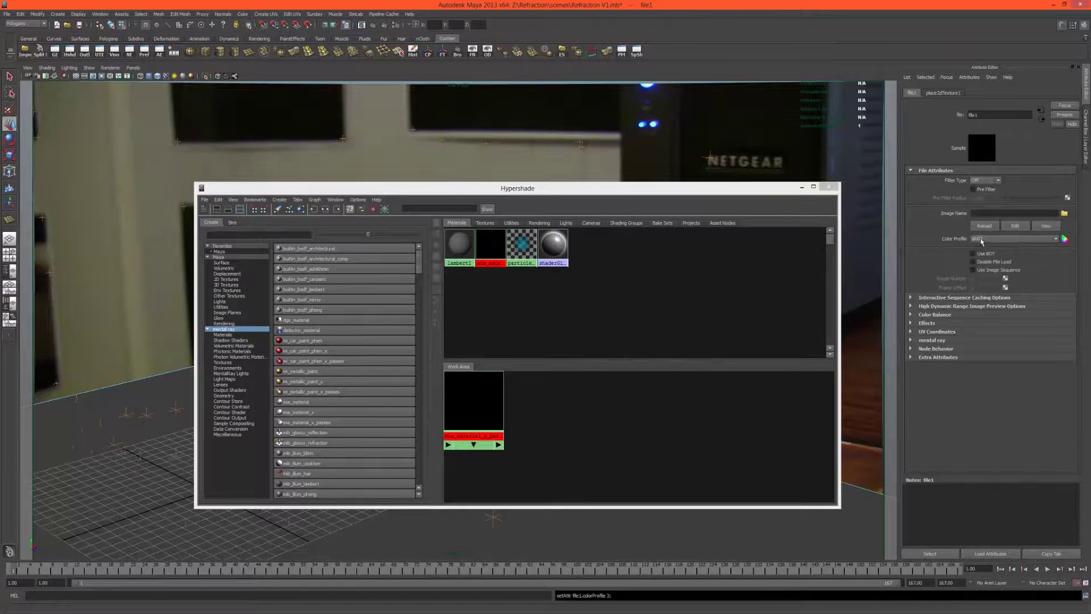
click(1064, 215)
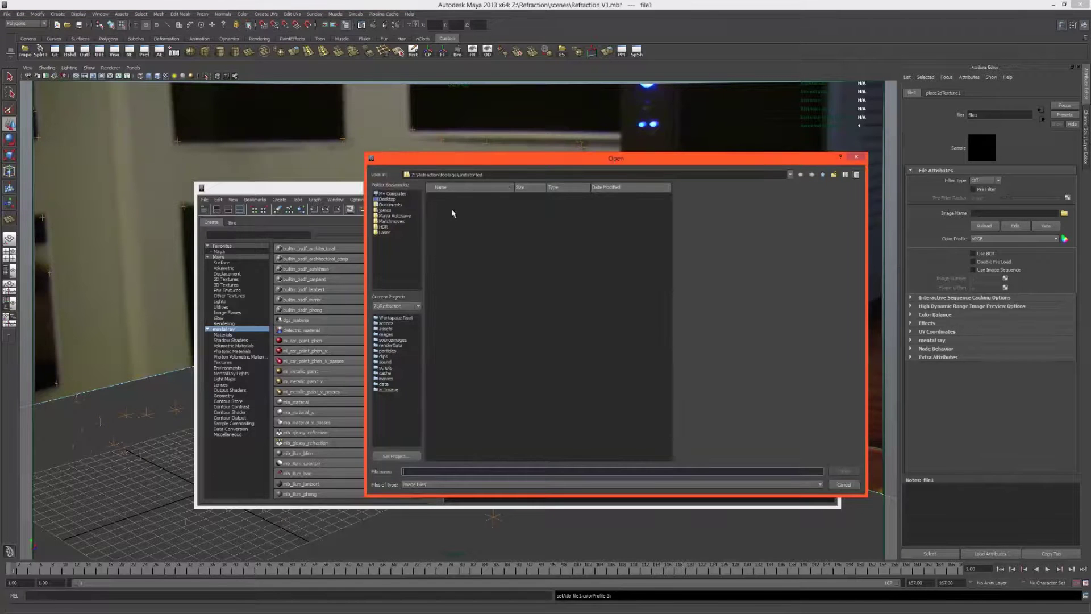
click(398, 340)
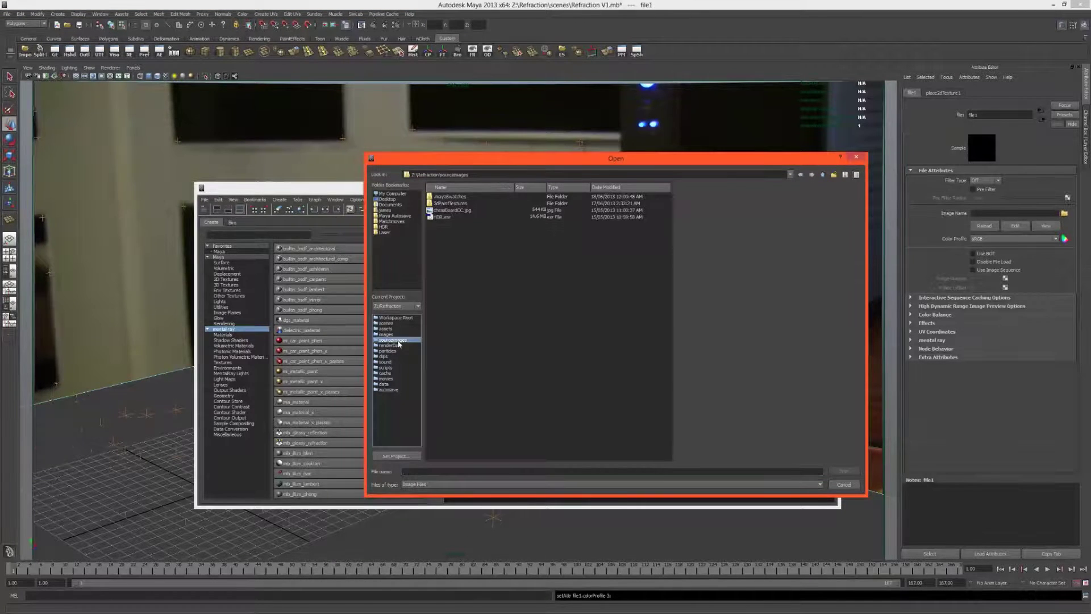
double_click(444, 211)
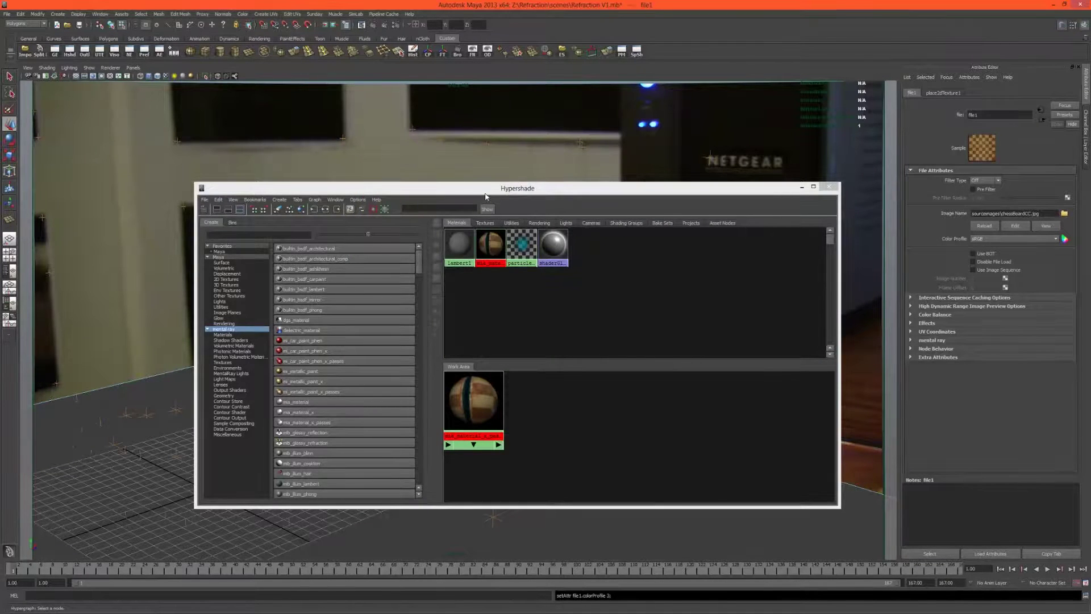
Assign the chessboard material to the plane and minimize Hypershade.
drag(485, 196, 631, 210)
middle_drag(635, 259, 303, 472)
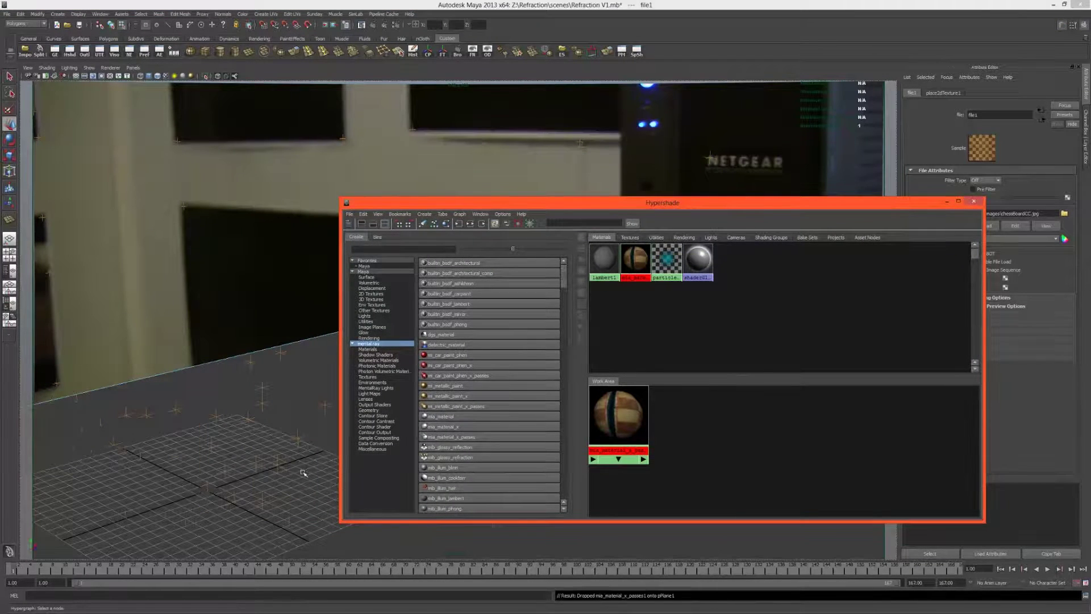
click(946, 201)
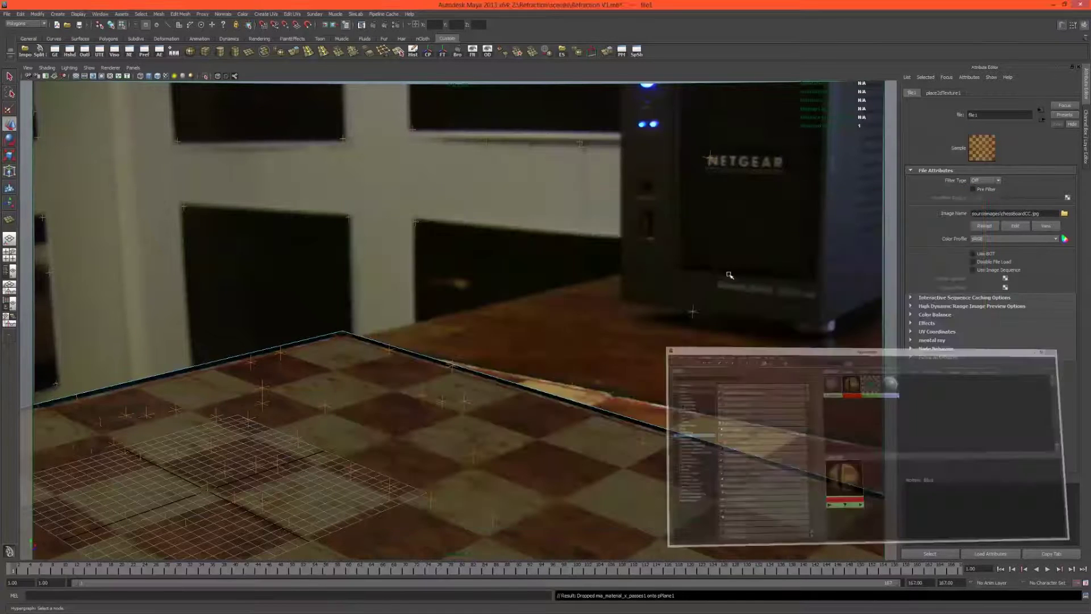
Hide the textured plane and restore it to compare its square pattern with the chessboard in the footage.
click(369, 383)
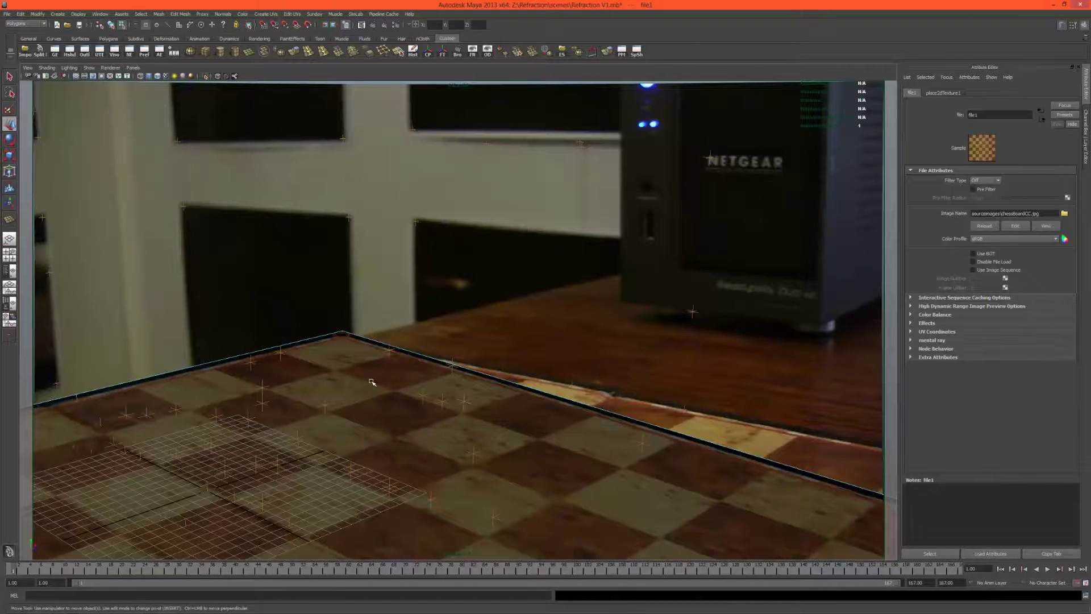
right_drag(372, 382, 339, 360)
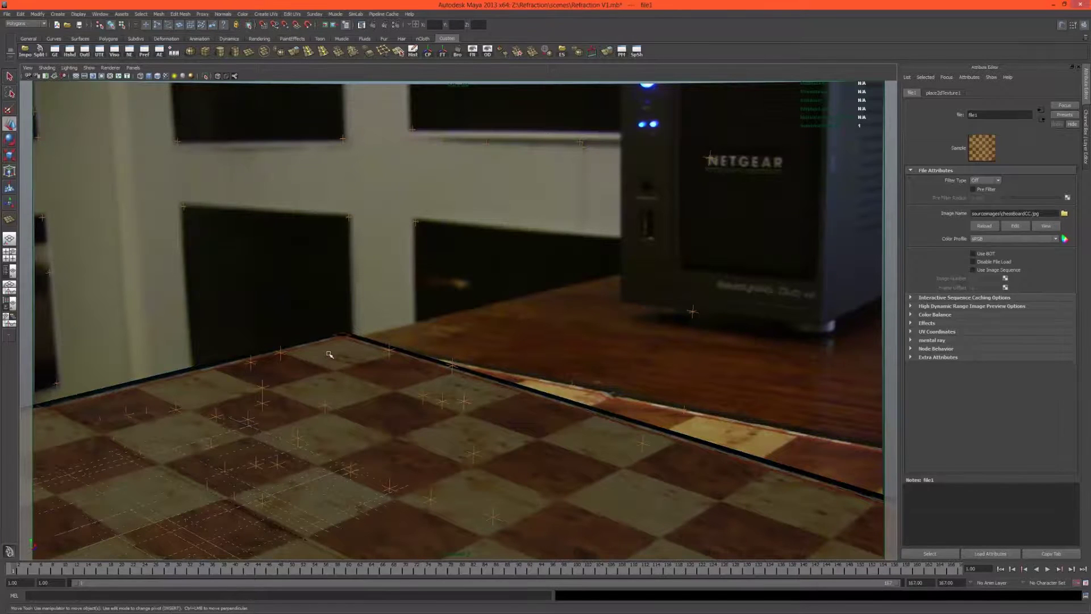
click(309, 354)
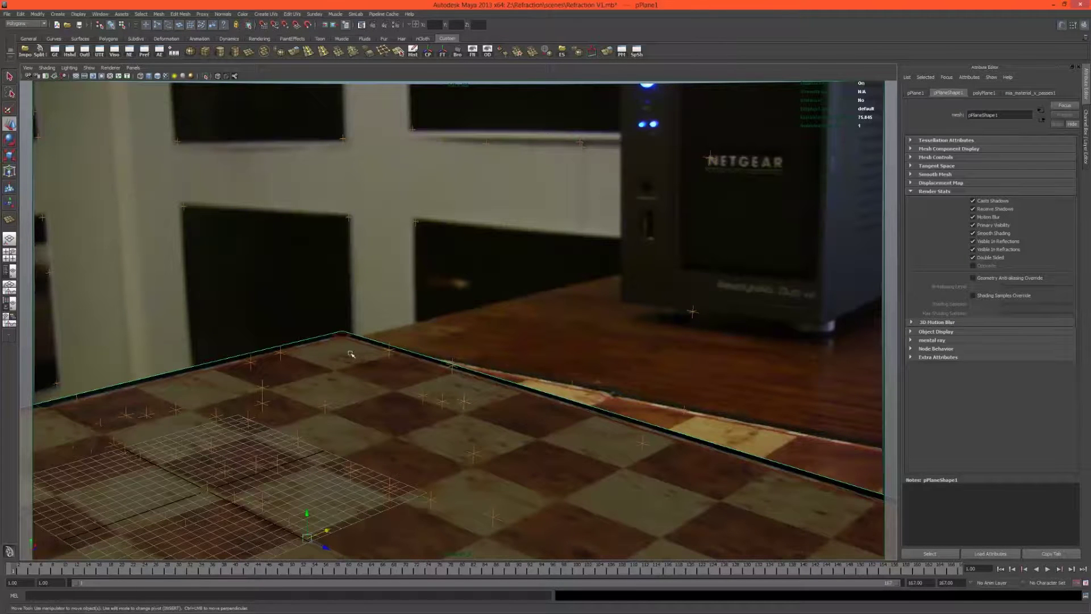
key(Delete)
key(ctrl+z)
Rotate the plane 90 degrees about its vertical axis and check the square colours by briefly hiding it.
key(e)
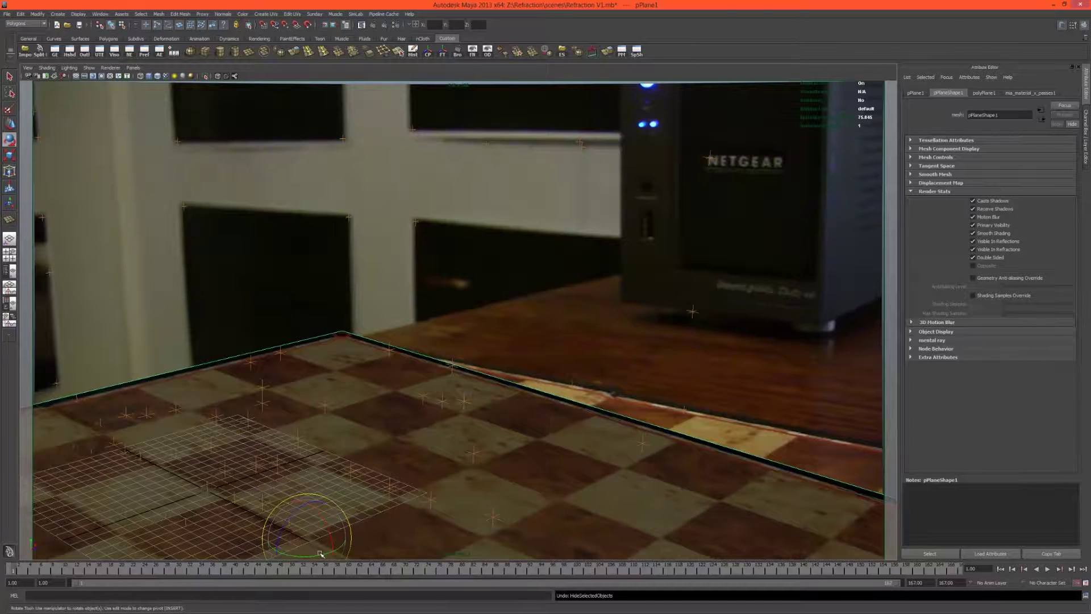
drag(325, 554, 269, 551)
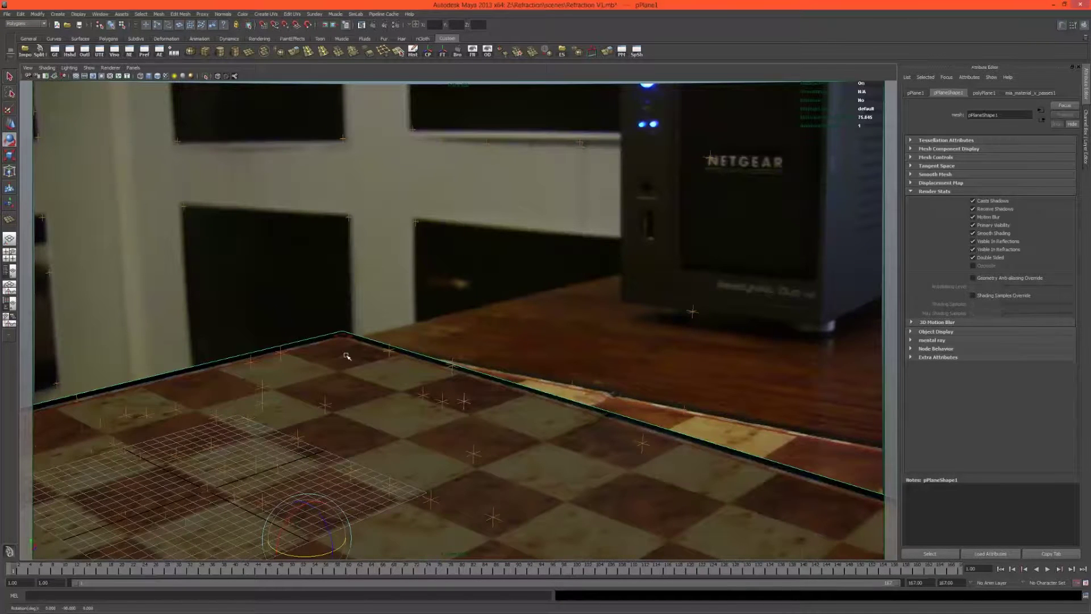
key(ctrl+h)
key(ctrl+z)
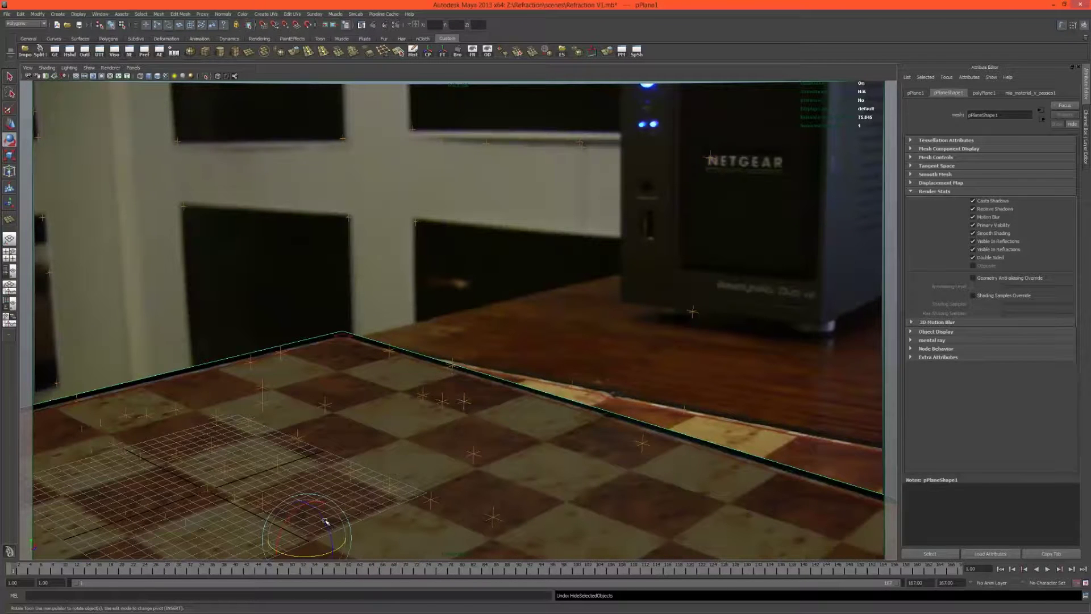
Toggle the rotated plane's visibility repeatedly to compare its edges and squares with the filmed board, leaving it visible and ready to move.
click(582, 341)
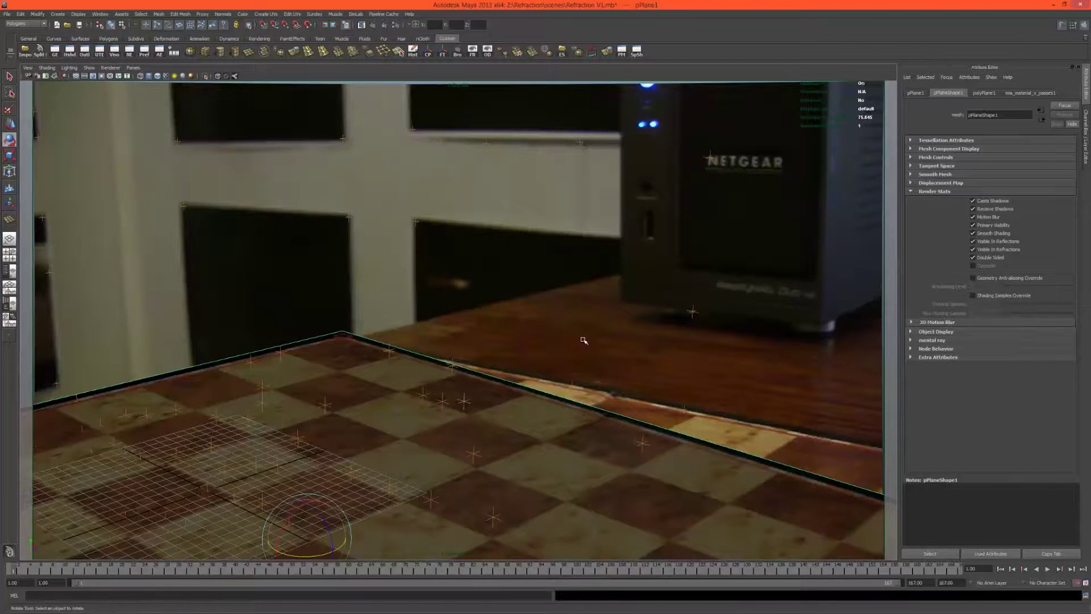
click(396, 401)
key(ctrl+h)
key(ctrl+z)
key(ctrl+h)
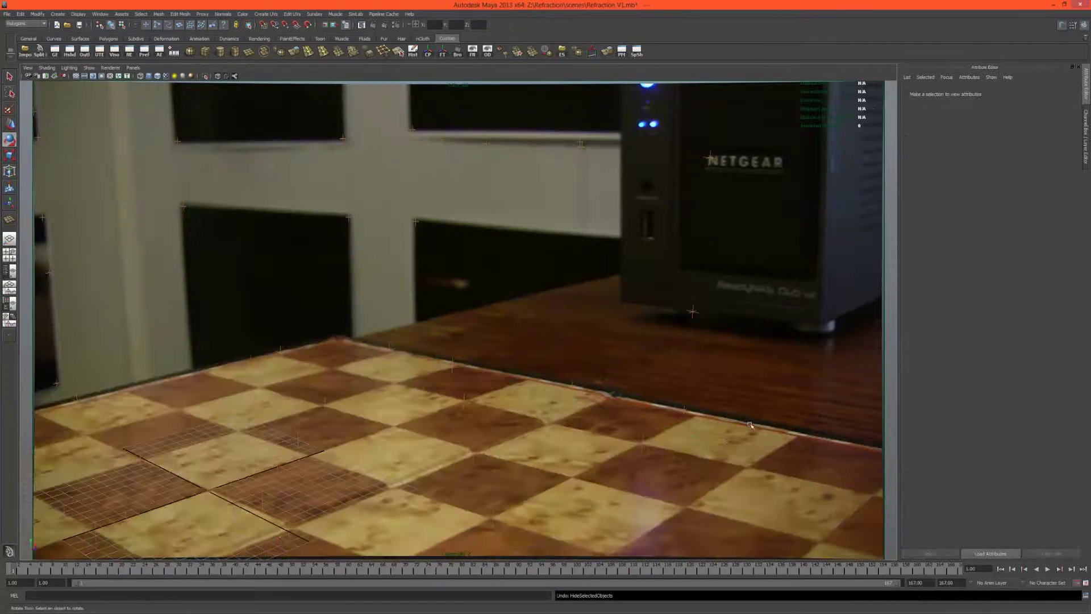
key(ctrl+z)
key(w)
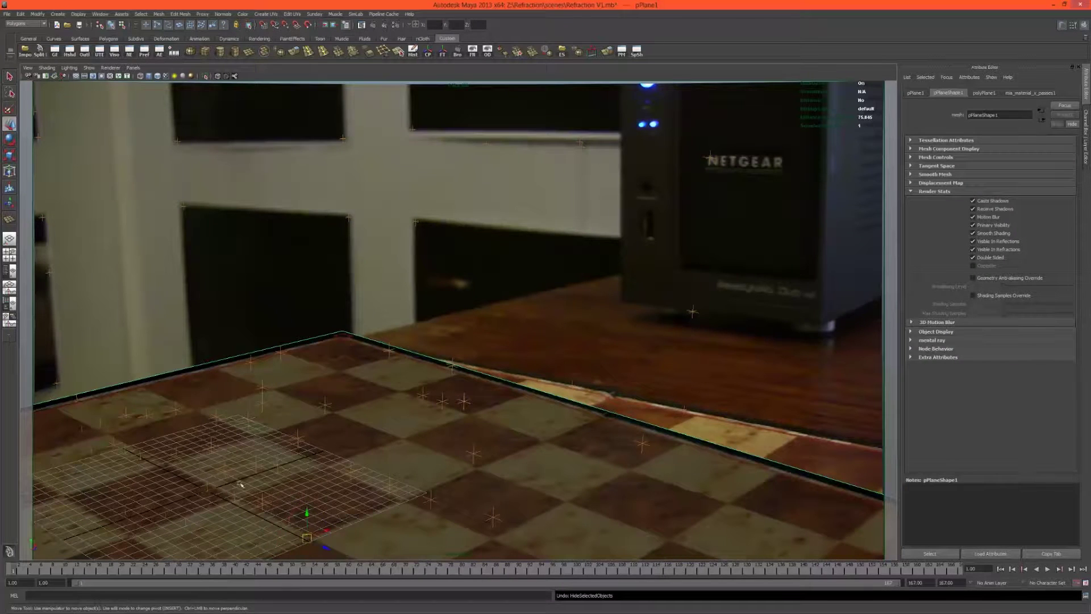
Move the textured plane's pivot to the far corner of the filmed chessboard and return to normal object moving.
key(Insert)
drag(307, 538, 343, 344)
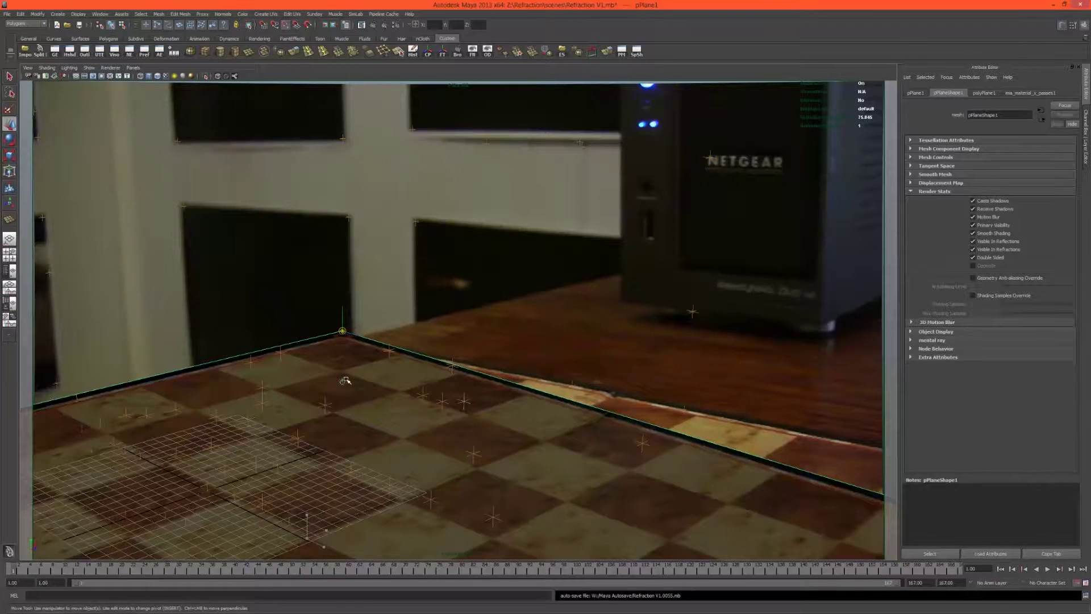
middle_drag(346, 357, 348, 353)
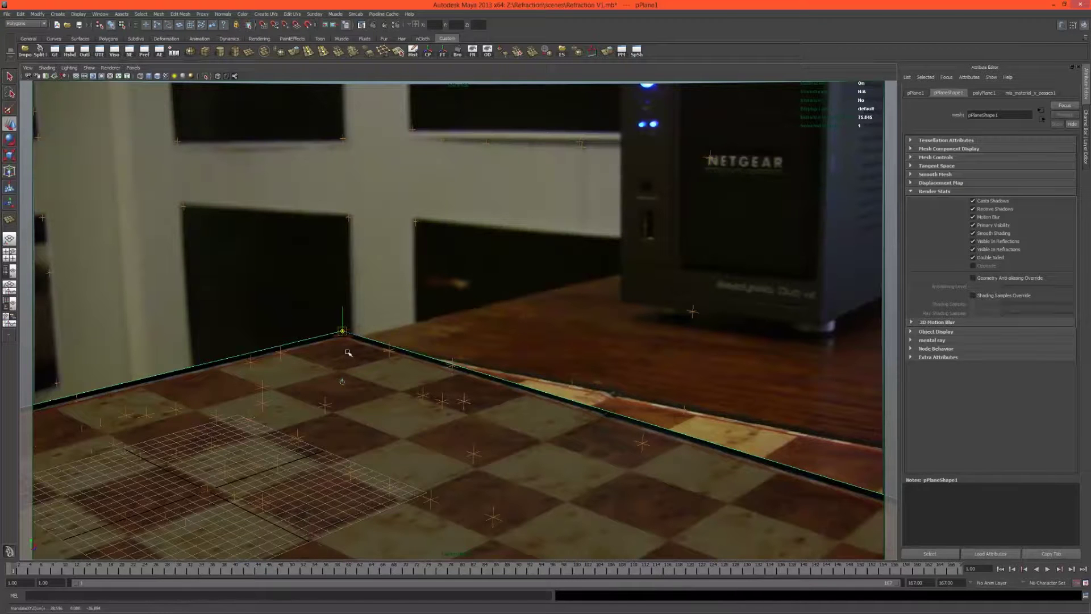
key(w)
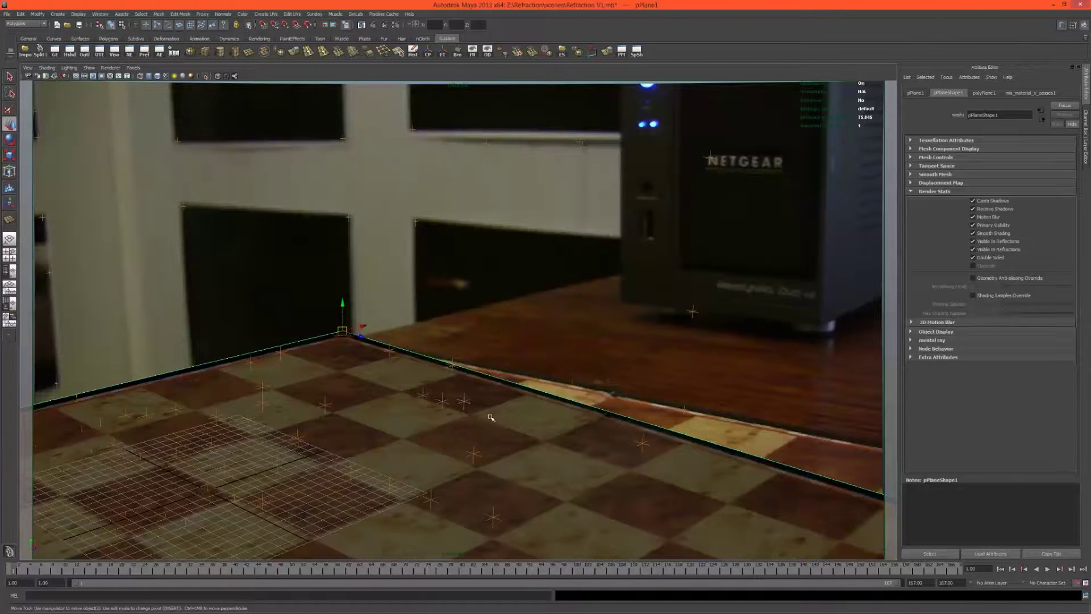
click(458, 390)
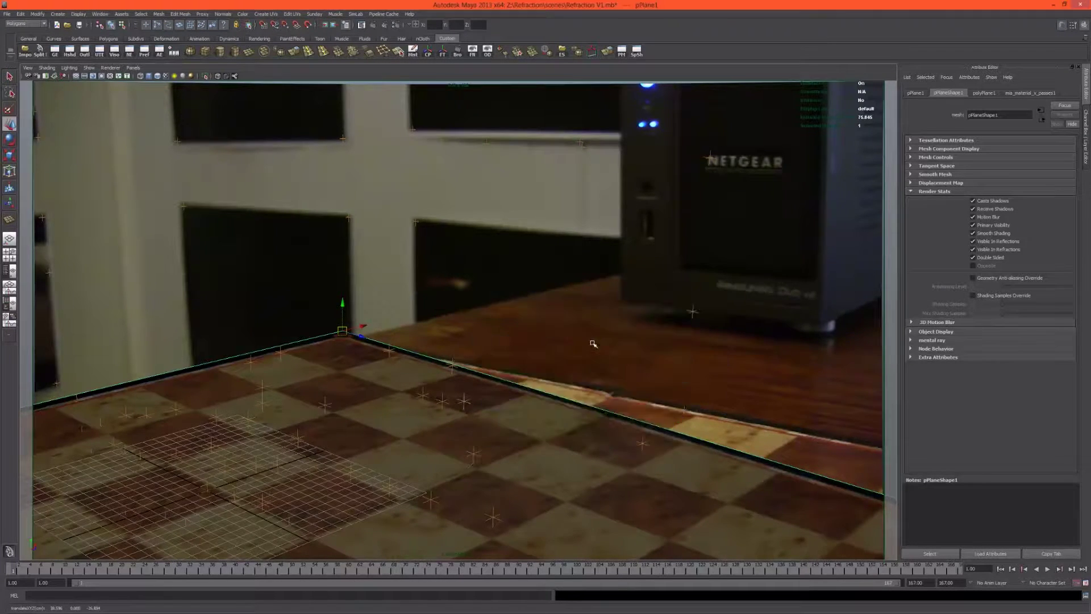
Show the four-view layout and change one orthographic view to a perspective view with textured shading.
key(space)
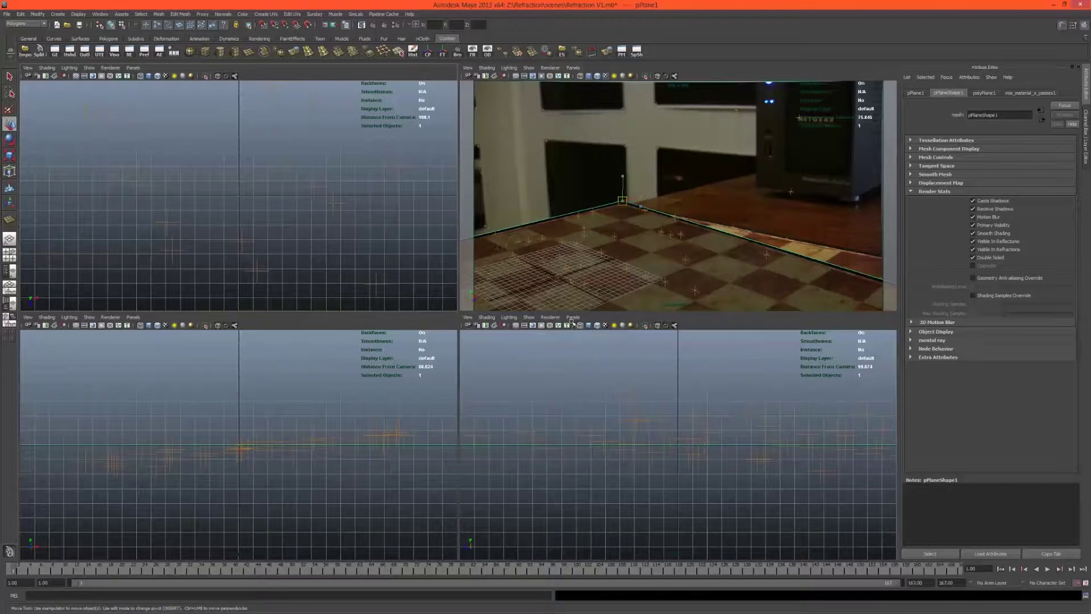
click(572, 318)
mouse_move(591, 325)
click(648, 325)
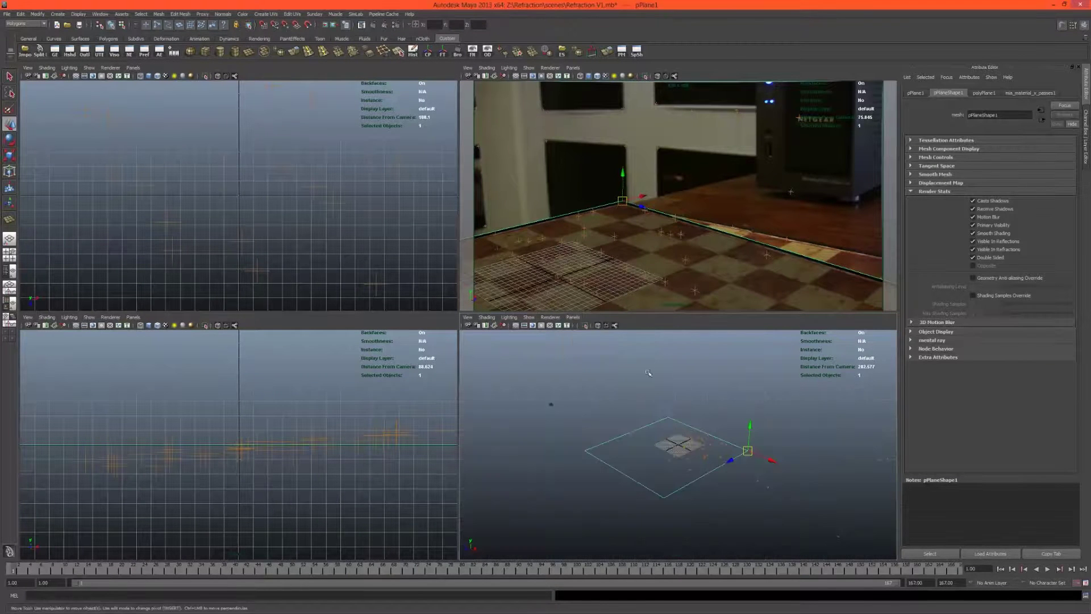
key(6)
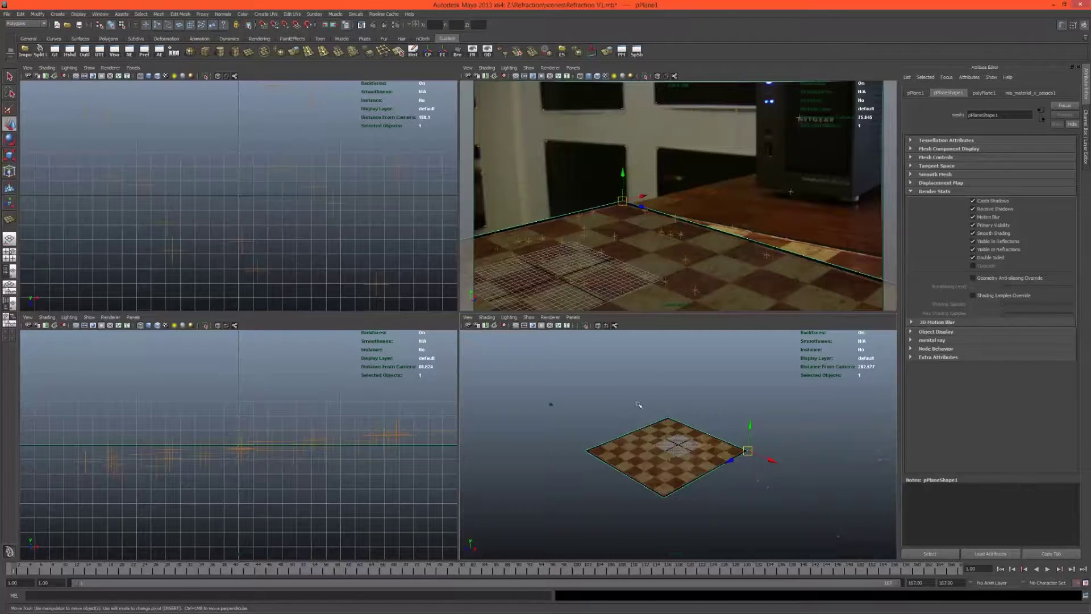
Move one edge of the chessboard plane to fit the filmed board, reselect the whole plane and toggle X-ray to compare.
right_drag(677, 454, 678, 430)
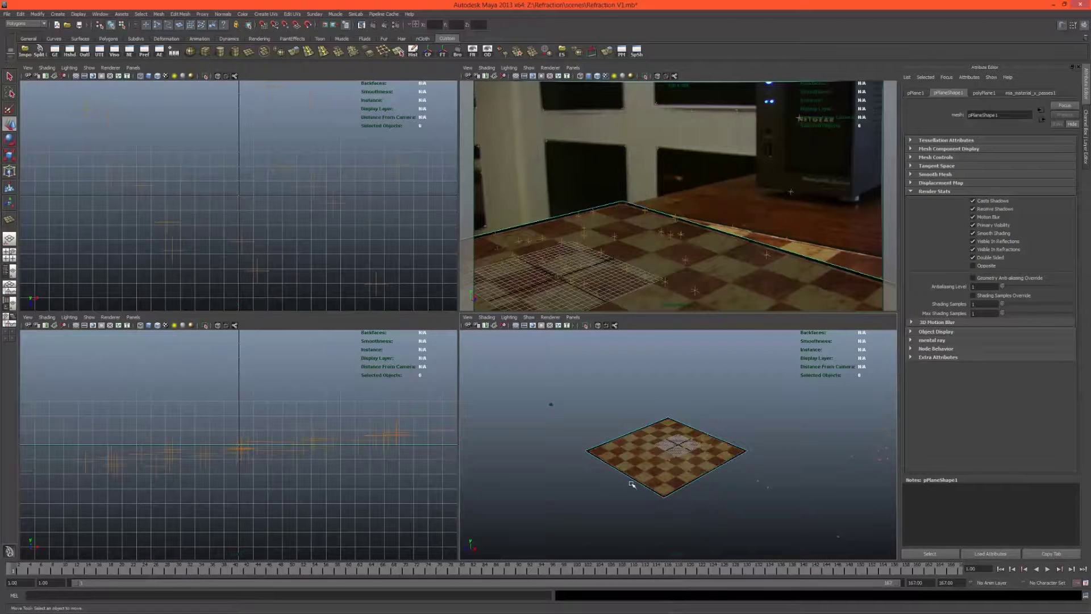
click(634, 484)
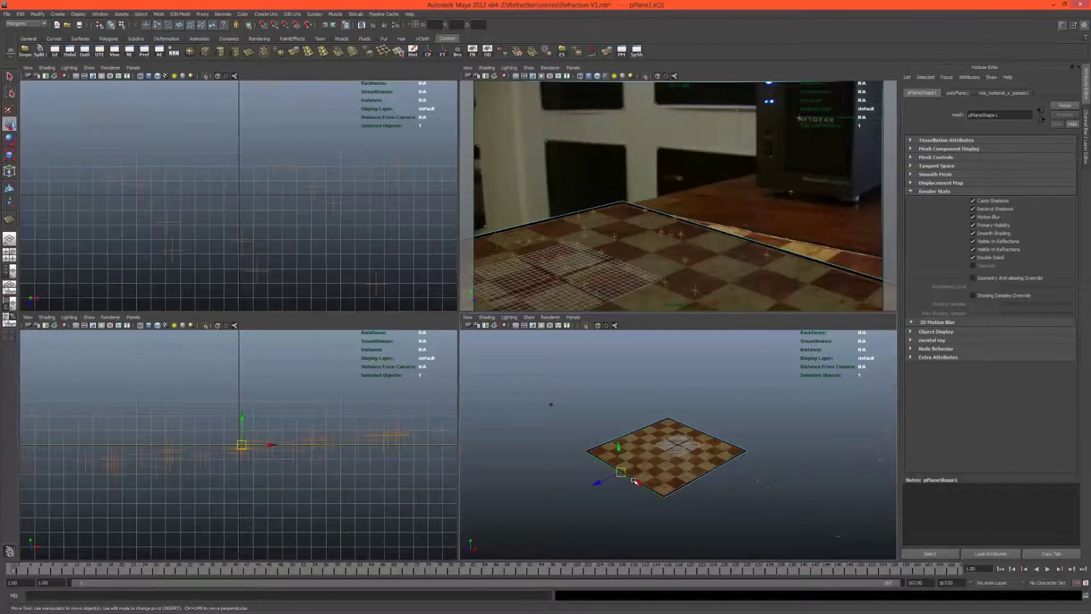
mouse_move(639, 481)
mouse_down()
mouse_move(656, 488)
mouse_move(620, 487)
mouse_up()
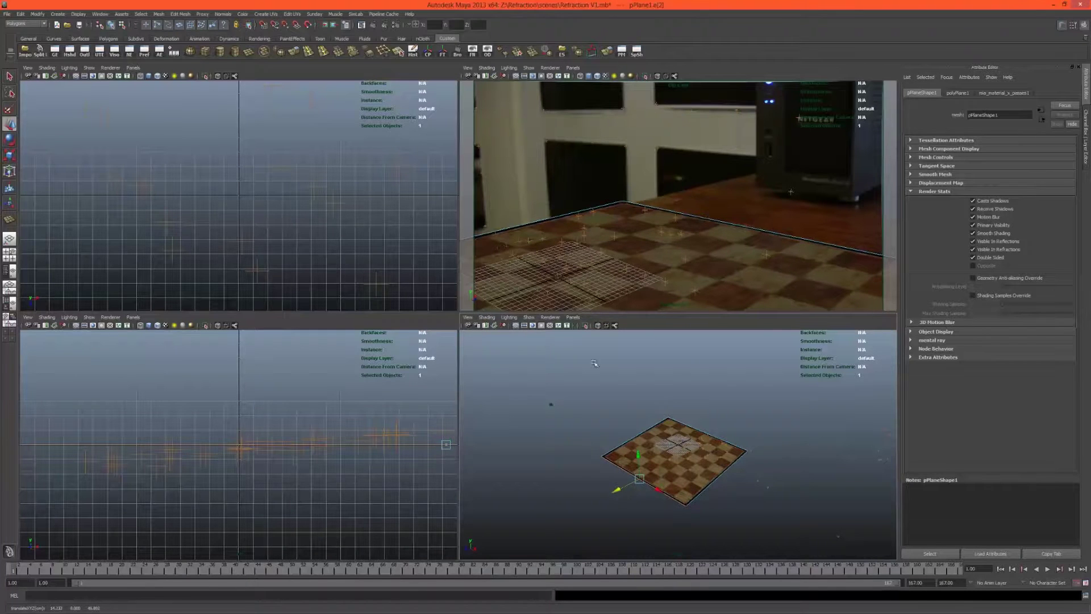
click(624, 229)
right_drag(623, 227, 656, 213)
click(622, 230)
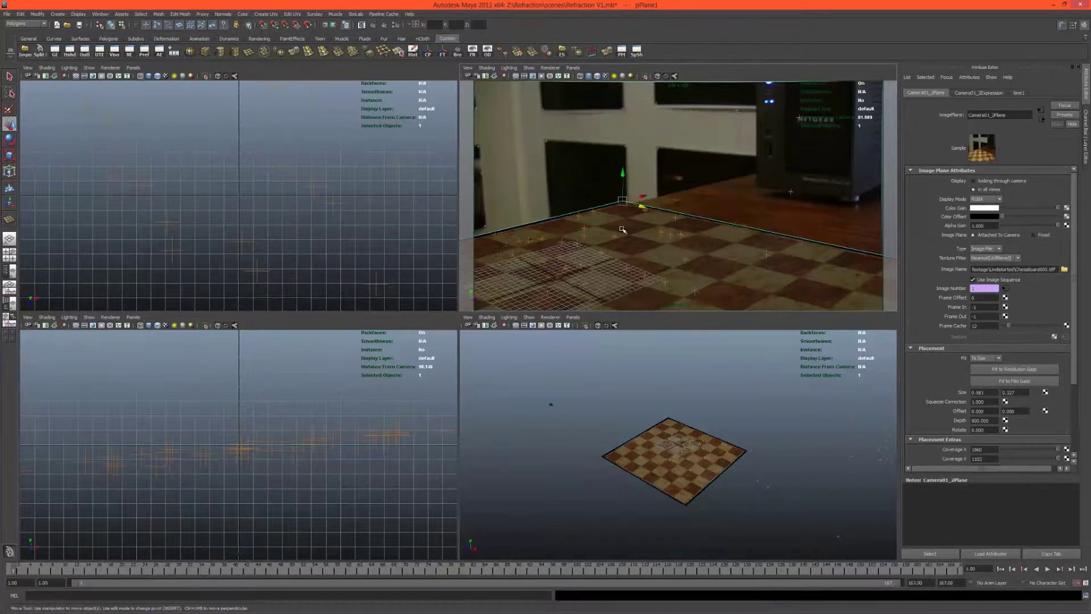
click(622, 229)
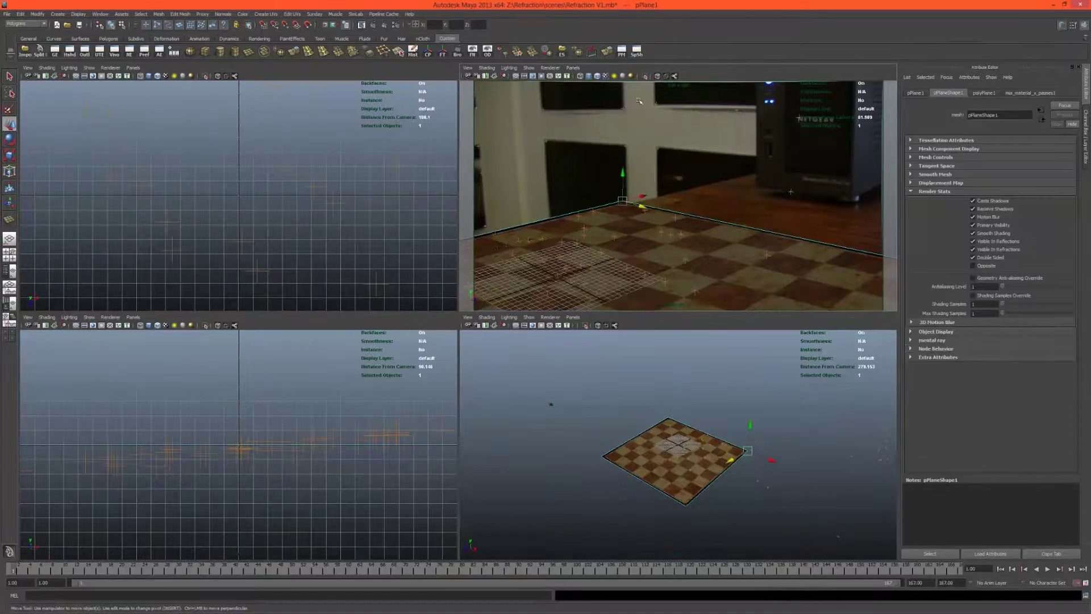
click(658, 77)
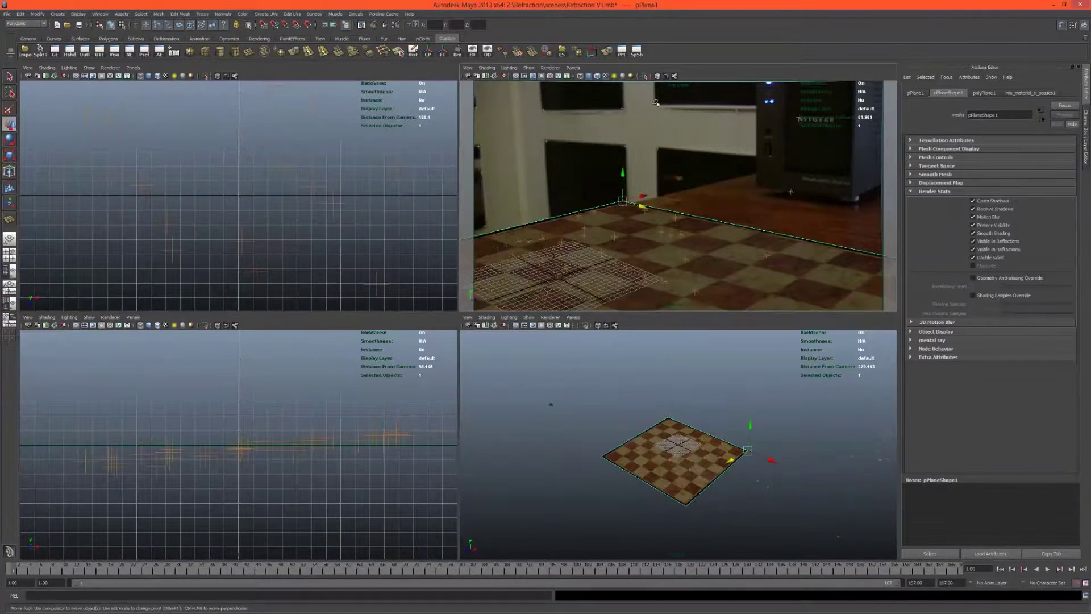
Move the adjacent plane edge along X to match the filmed squares, compare using X-ray, and reselect the whole plane.
right_drag(653, 461, 646, 430)
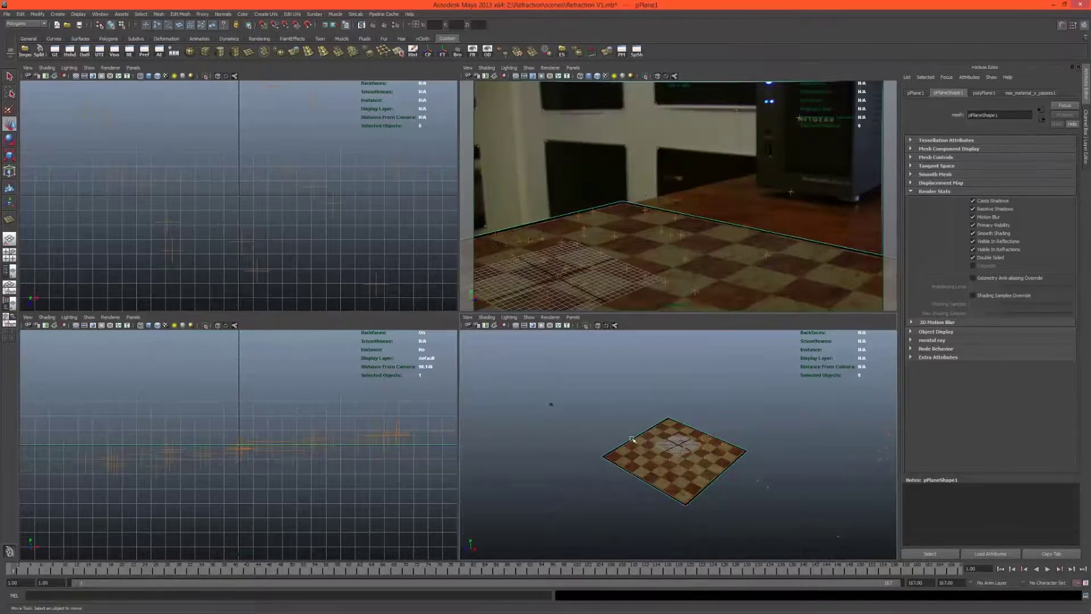
click(629, 436)
drag(654, 443, 646, 439)
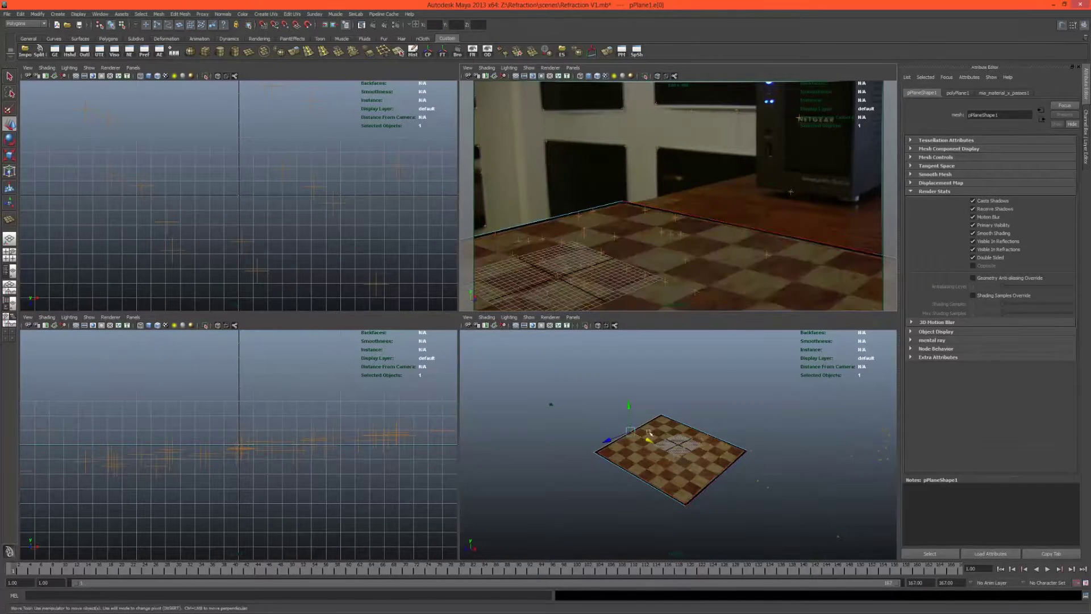
drag(646, 440, 644, 439)
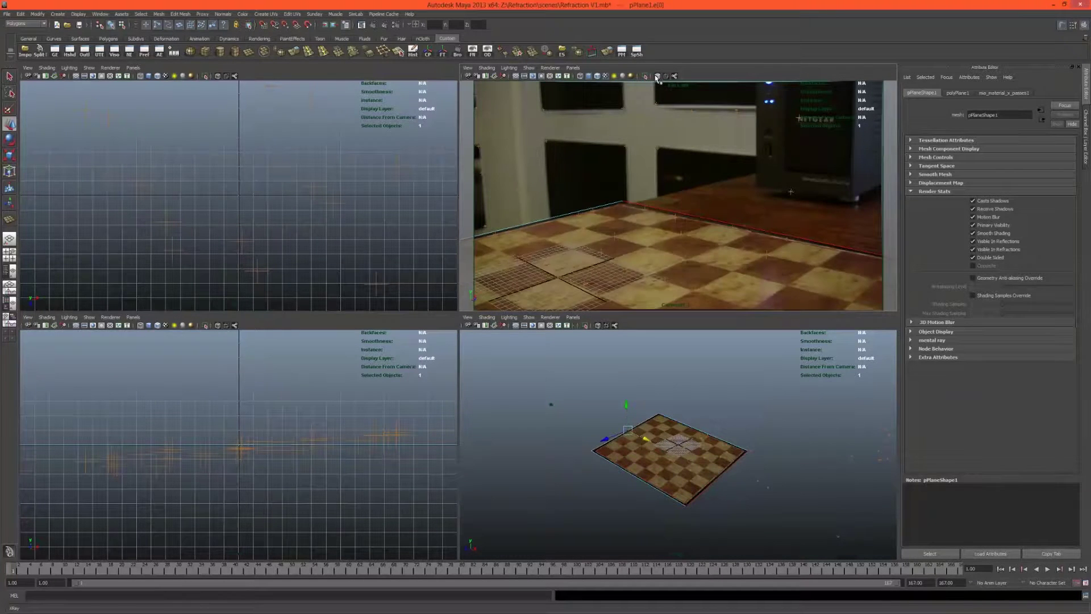
click(655, 77)
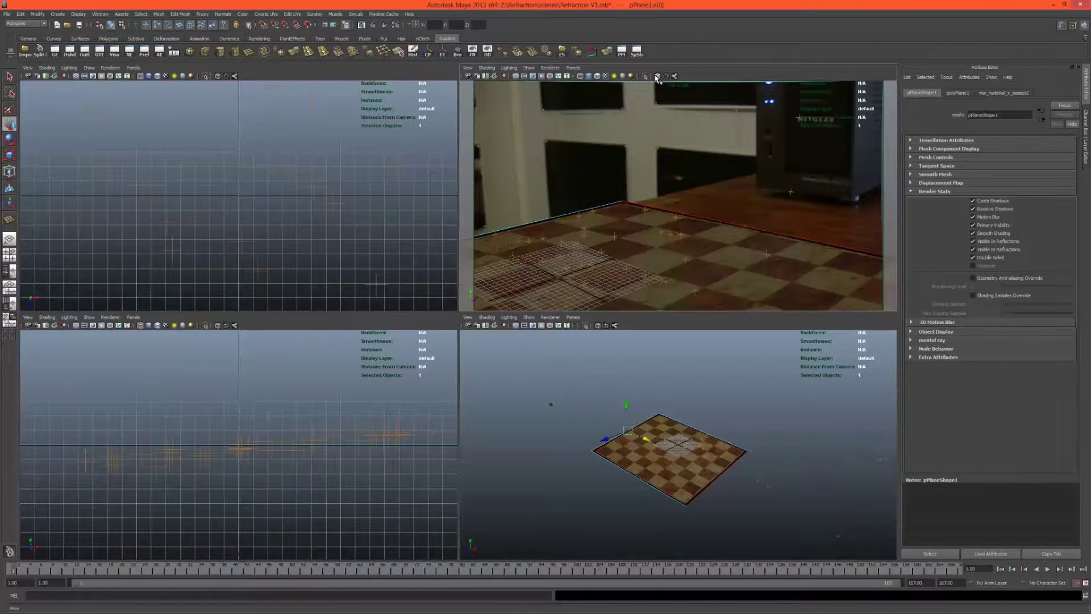
click(656, 76)
click(656, 76)
click(558, 381)
right_drag(628, 228, 640, 222)
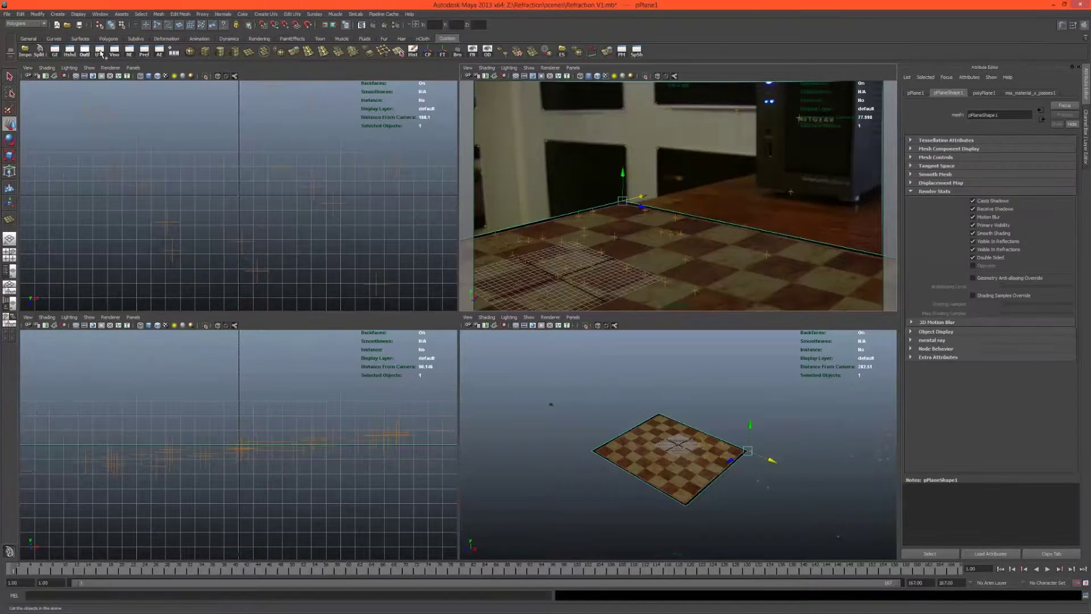
Rename the textured plane's transform to chessboard and deselect it.
click(916, 93)
double_click(999, 116)
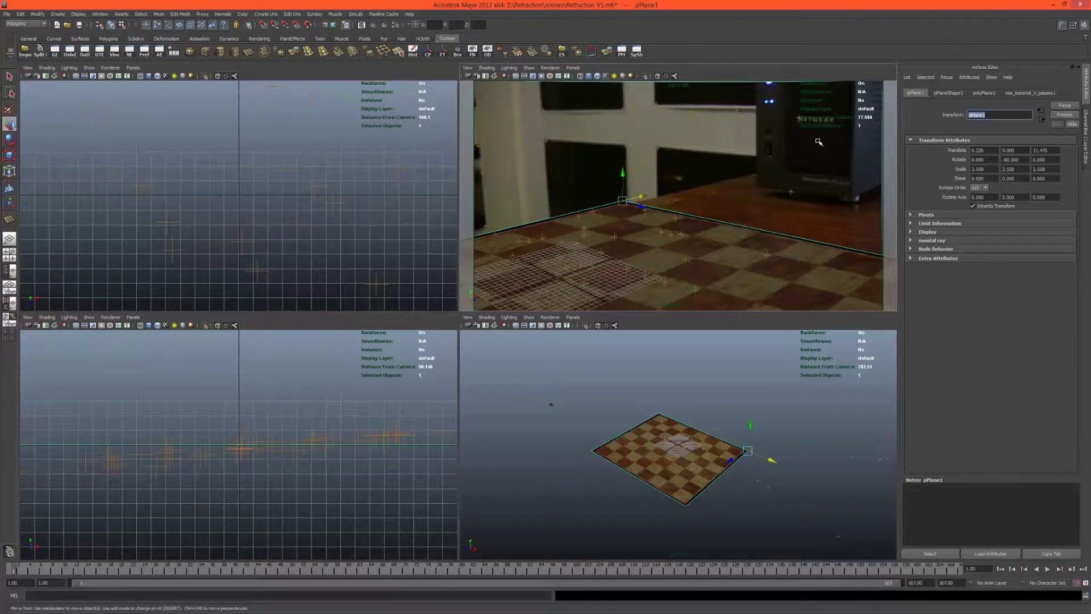
text(cha)
text(ssboard)
key(Return)
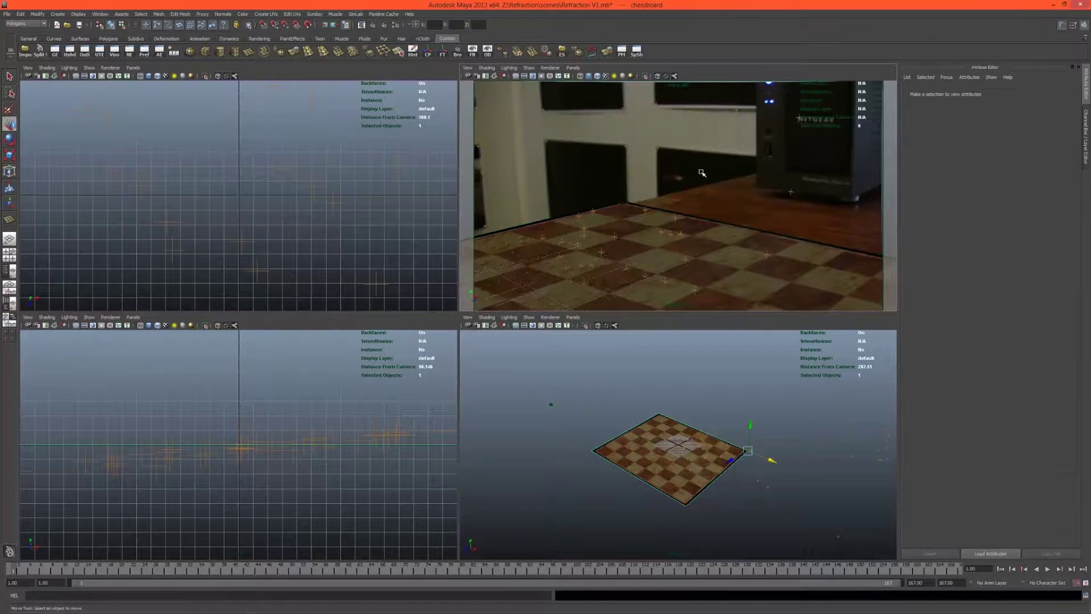
click(699, 172)
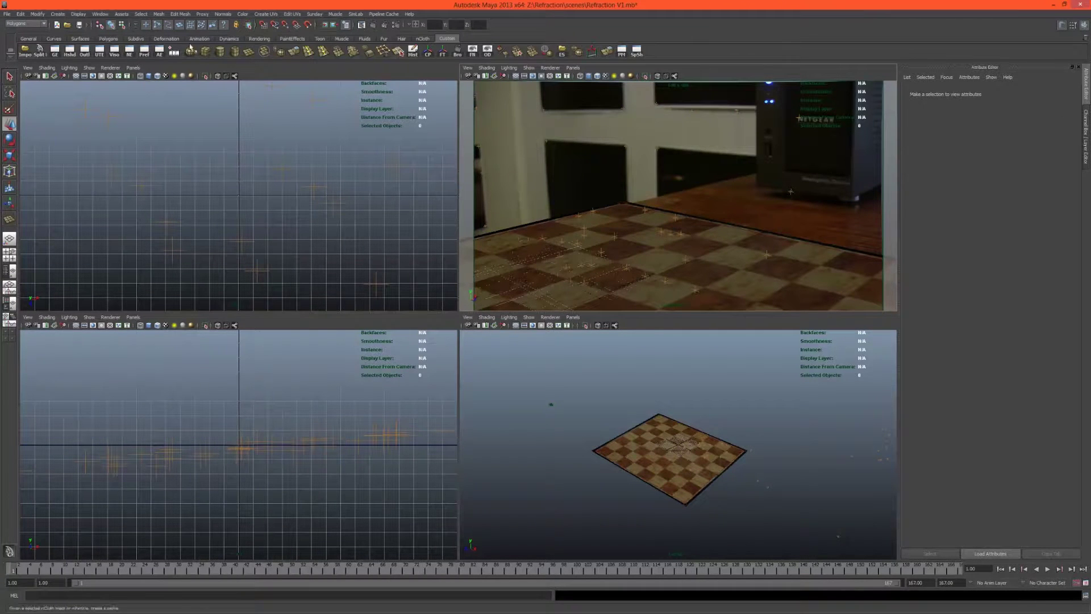
Create a large polygon plane over the board and table area and shift it along X to surround the chessboard.
click(250, 53)
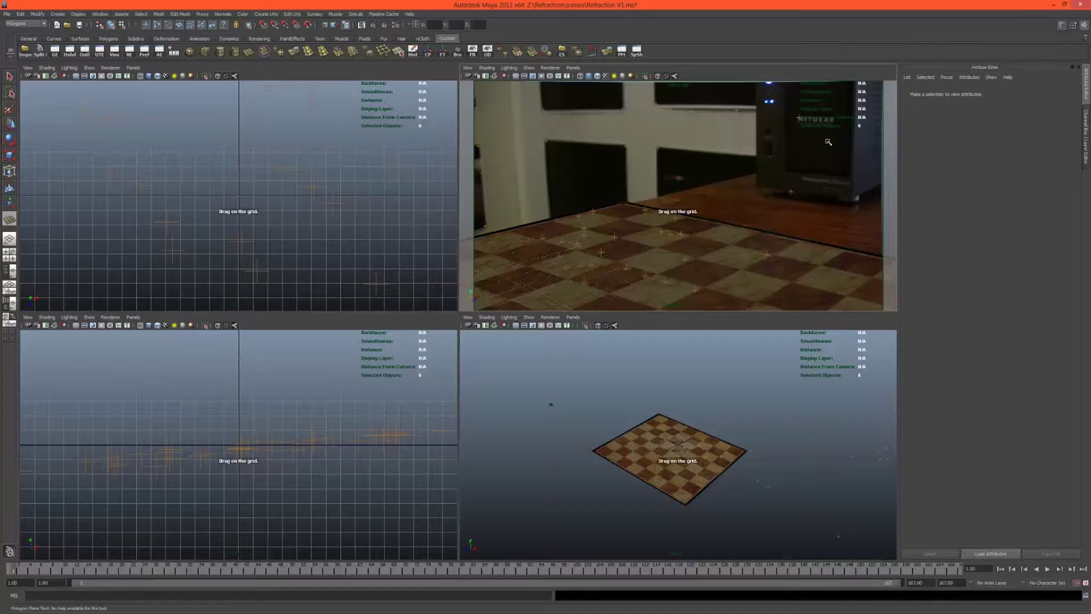
drag(872, 227, 796, 579)
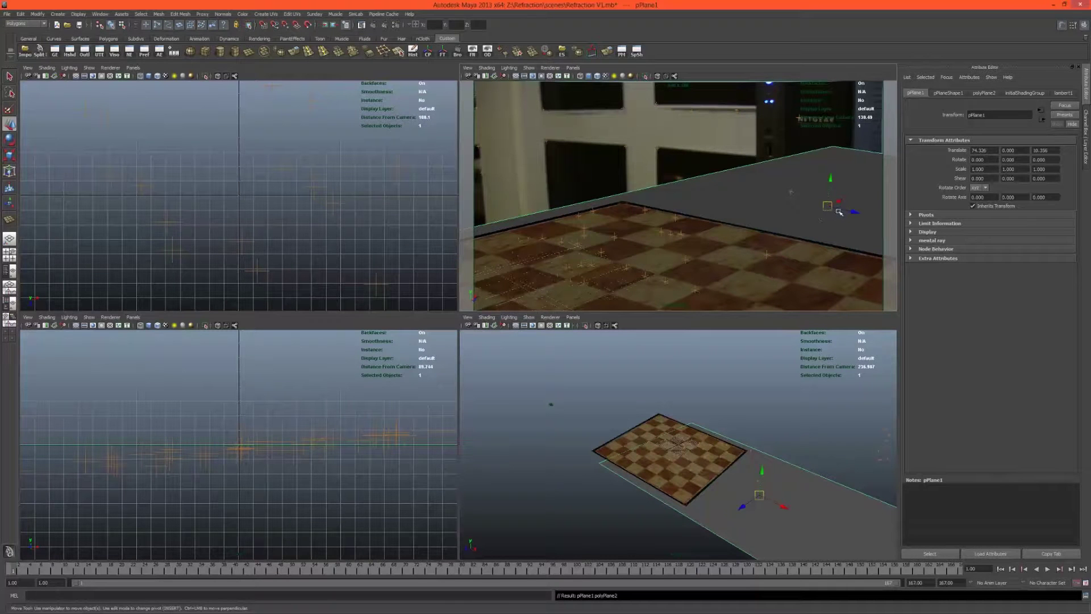
drag(840, 206, 788, 237)
Rename the new table plane's transform to shadowcatcher and deselect it.
drag(995, 114, 890, 119)
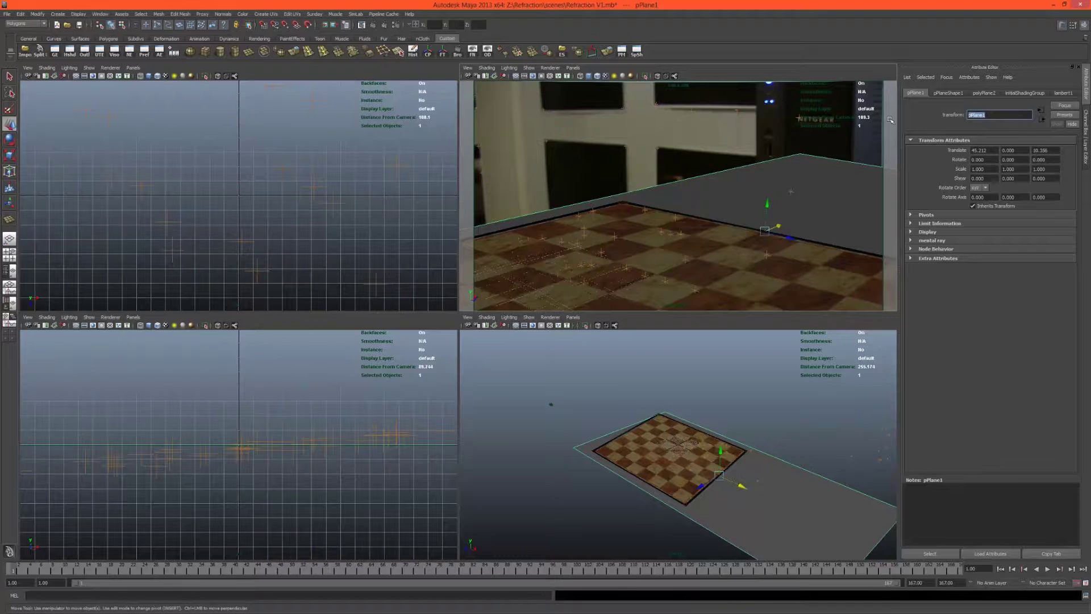
text(shadowcatcher)
key(Return)
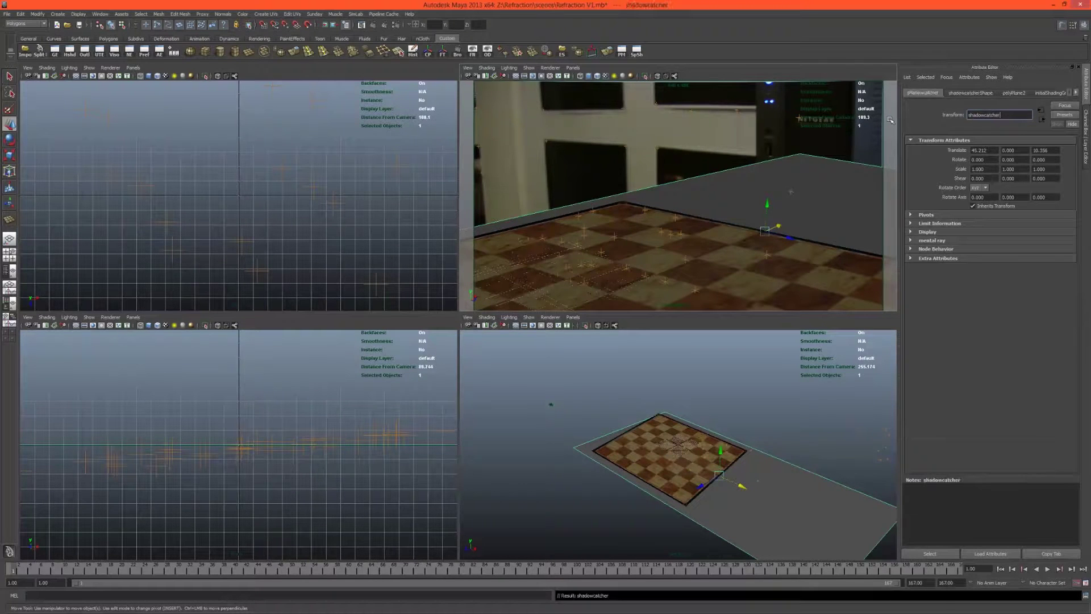
click(699, 146)
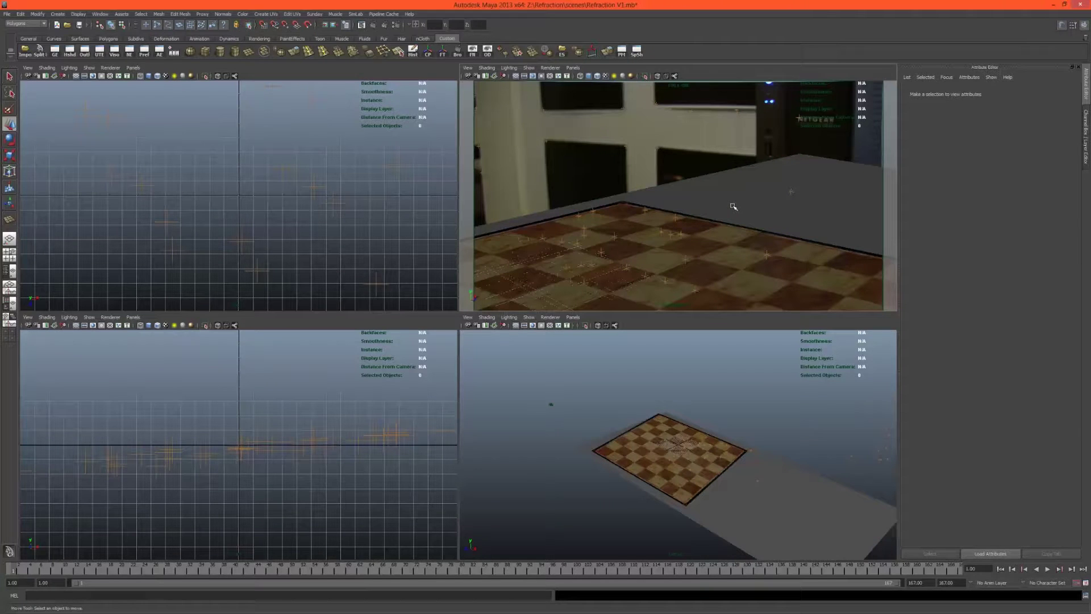
Hide the shadowcatcher and chessboard planes to view the bare footage, and unhide both from the Outliner.
click(733, 207)
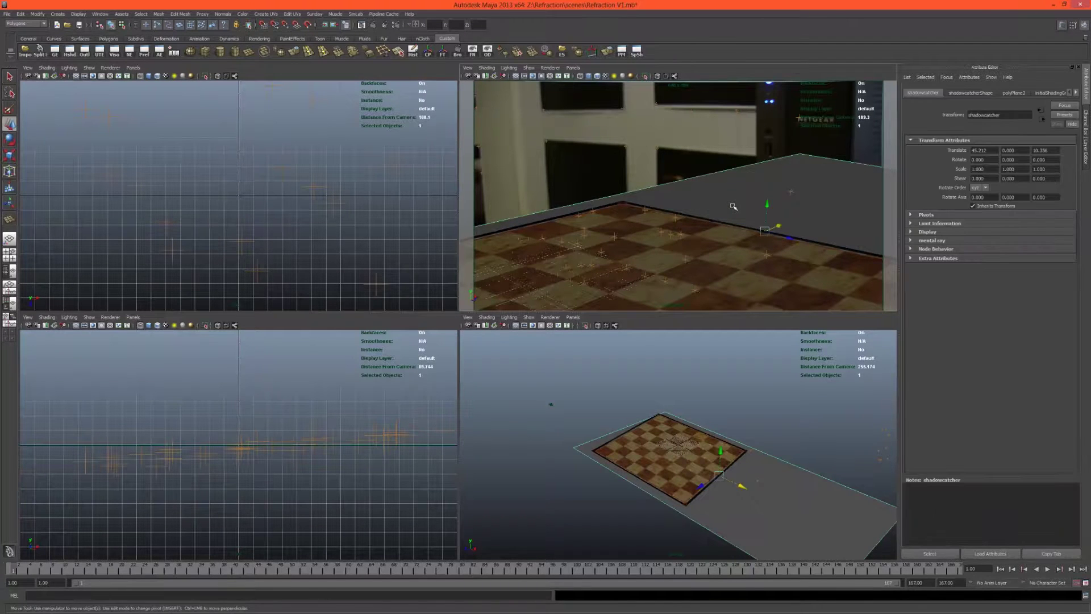
key(ctrl+h)
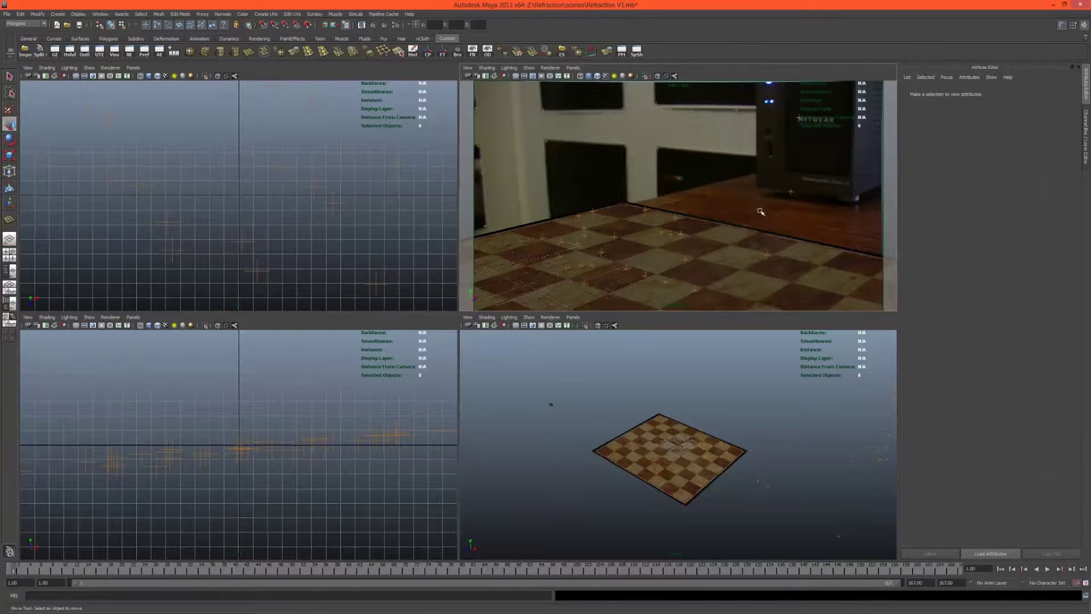
click(743, 235)
key(ctrl+h)
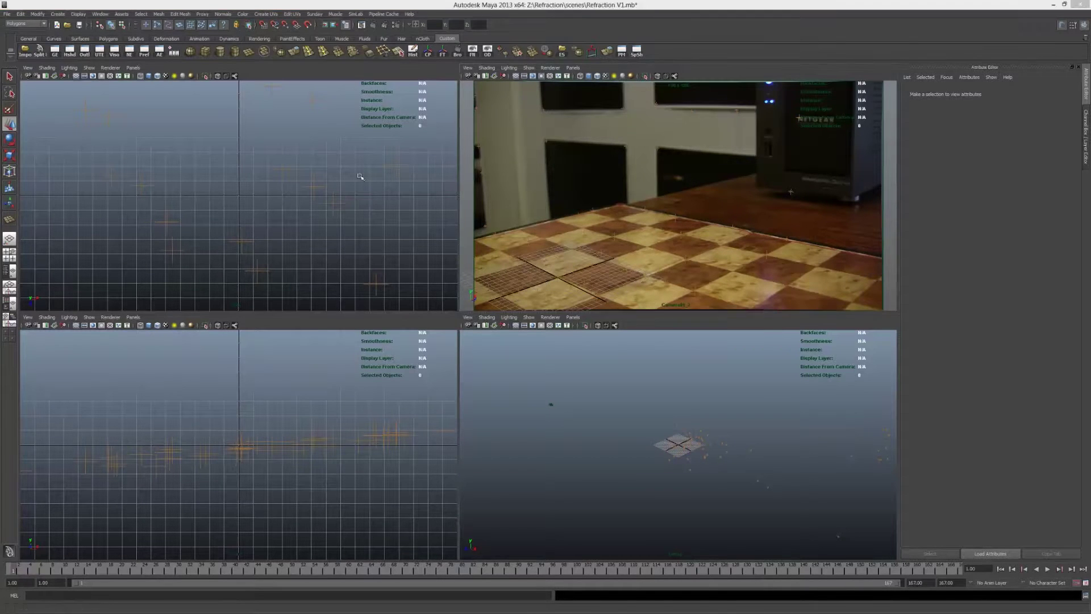
click(563, 347)
shift+click(554, 357)
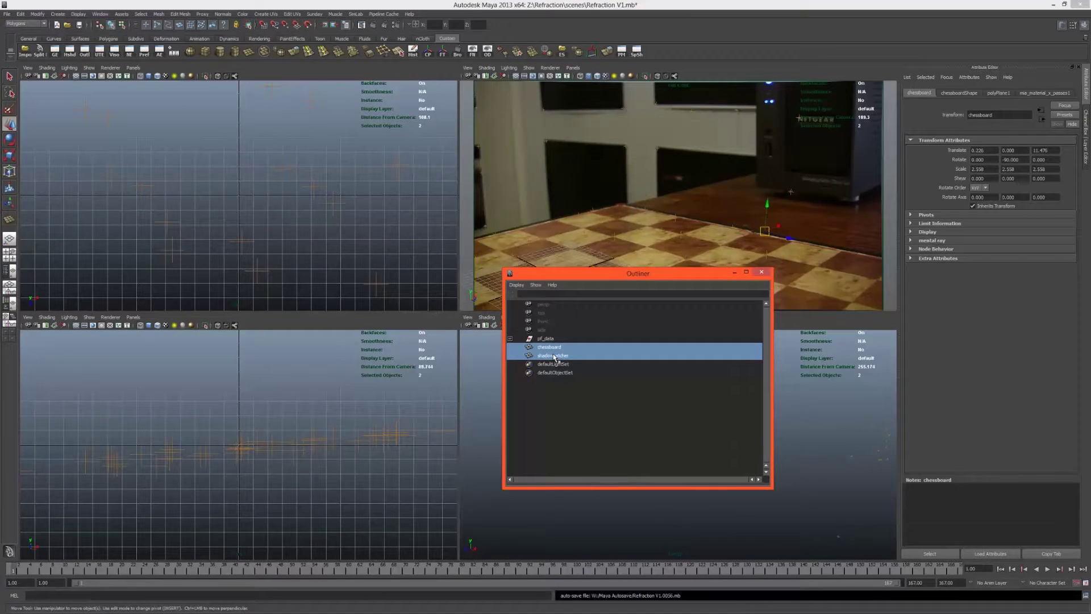
key(shift+h)
click(589, 397)
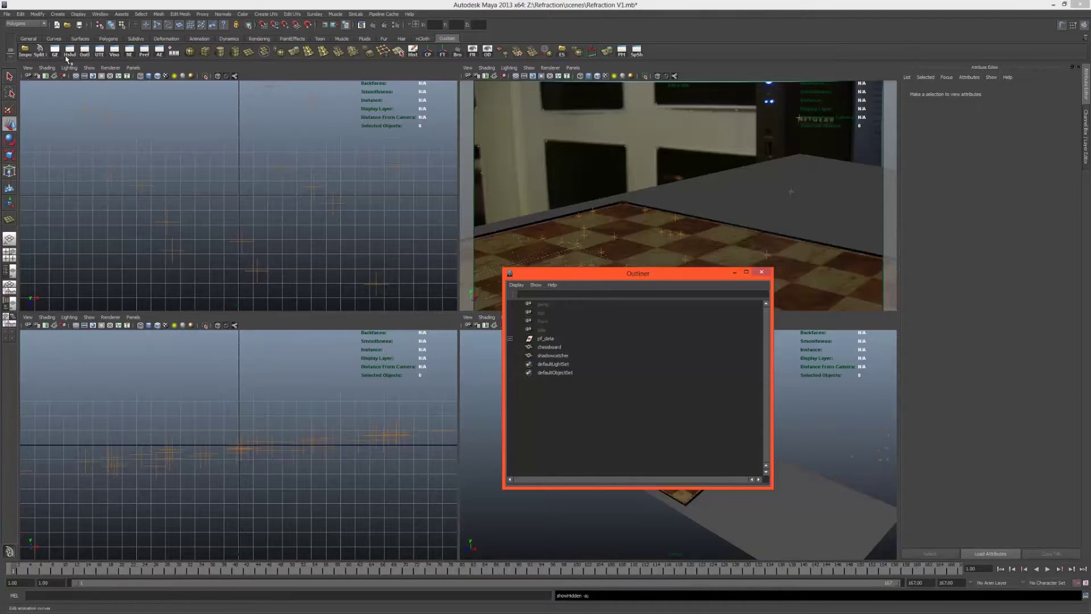
Create a second mia_material_x_passes material in Hypershade and set its reflectivity to 0.
click(69, 53)
drag(600, 205, 441, 238)
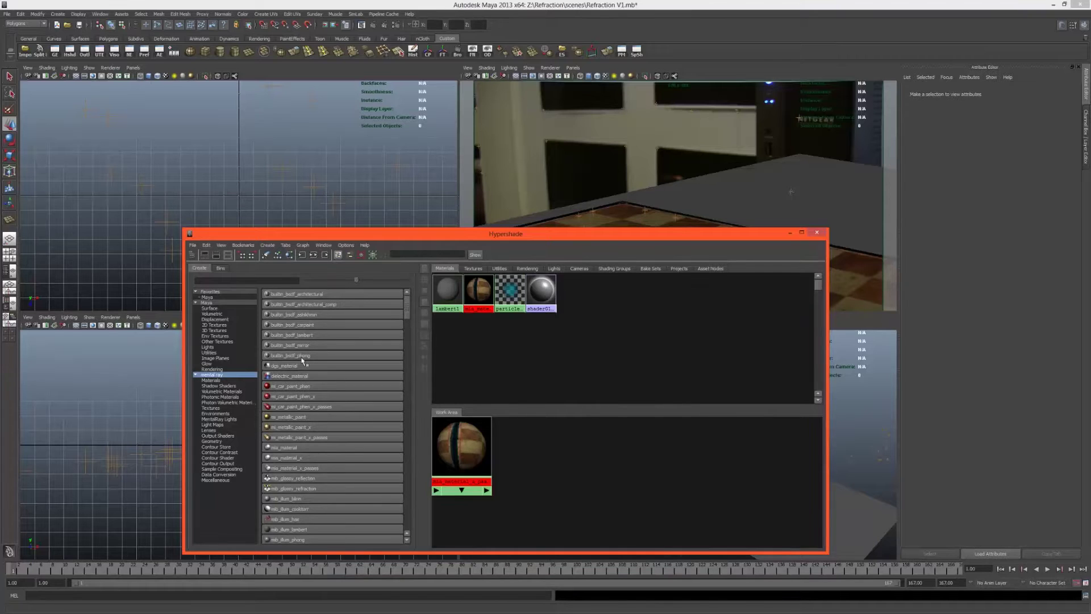
click(296, 469)
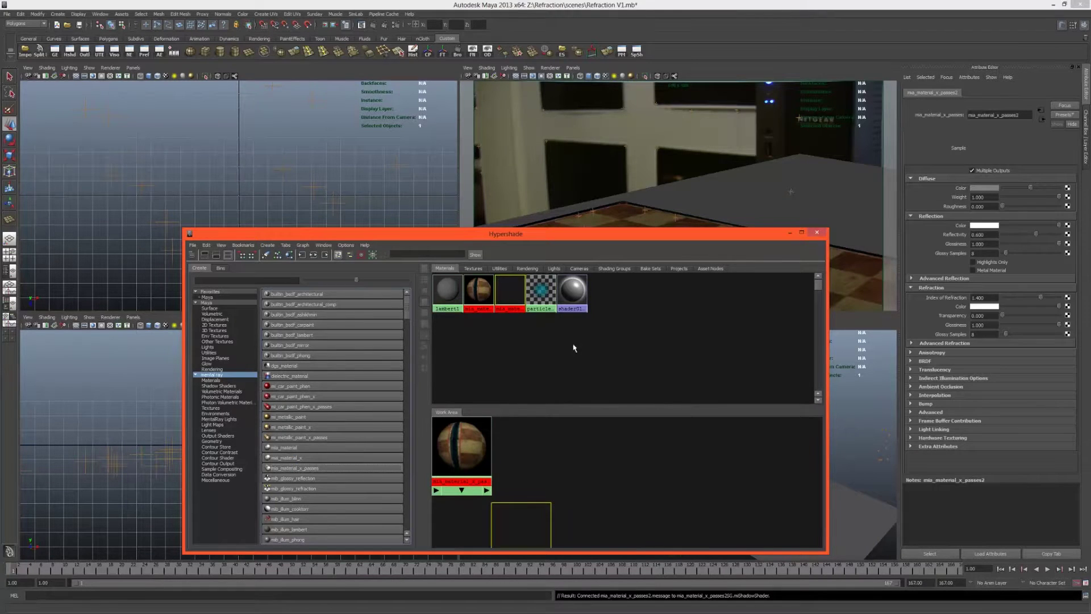
click(987, 242)
drag(987, 243, 971, 243)
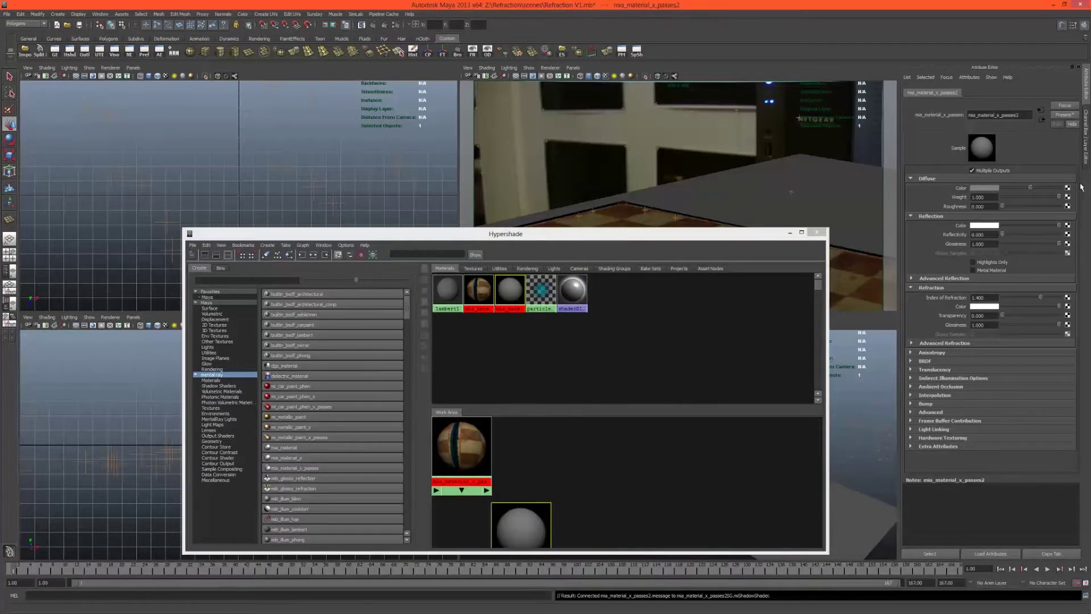
Connect a Projection node to the diffuse color of the mia_material_x_passes2 material.
click(1067, 187)
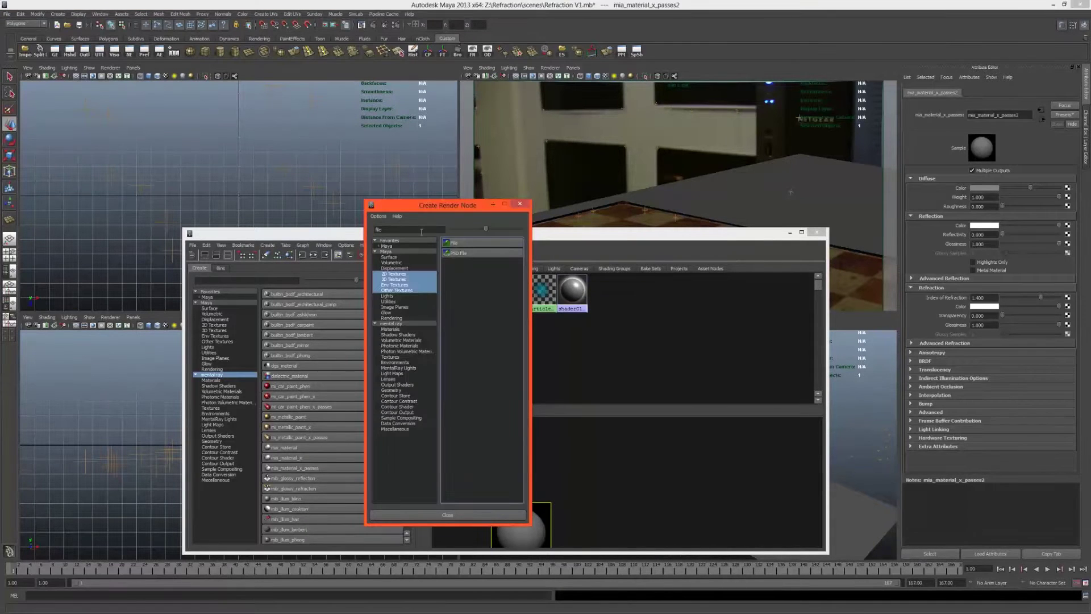
text(fipri)
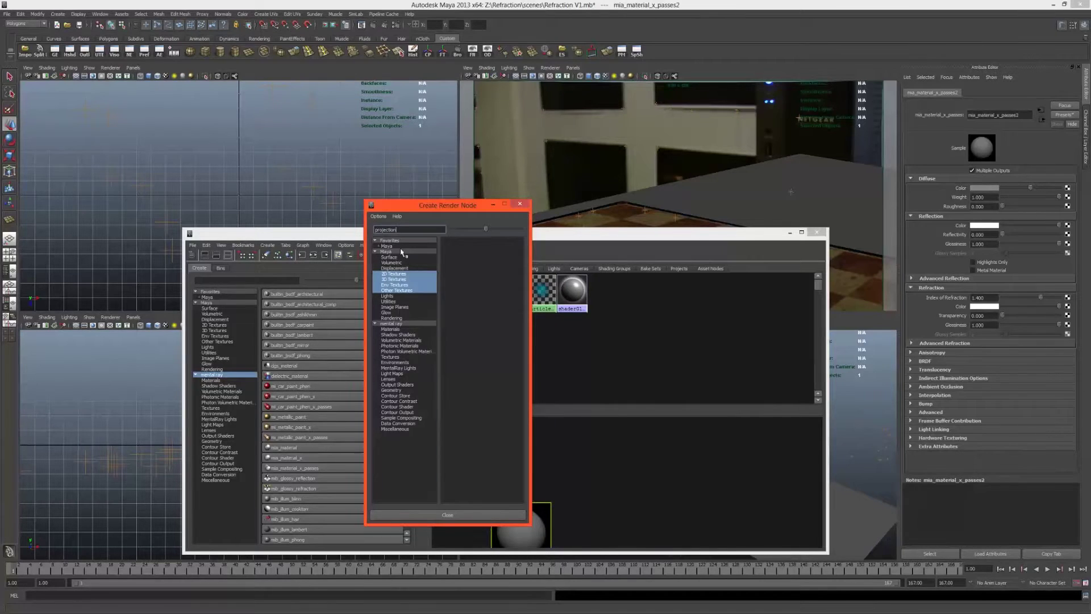
click(401, 252)
click(466, 246)
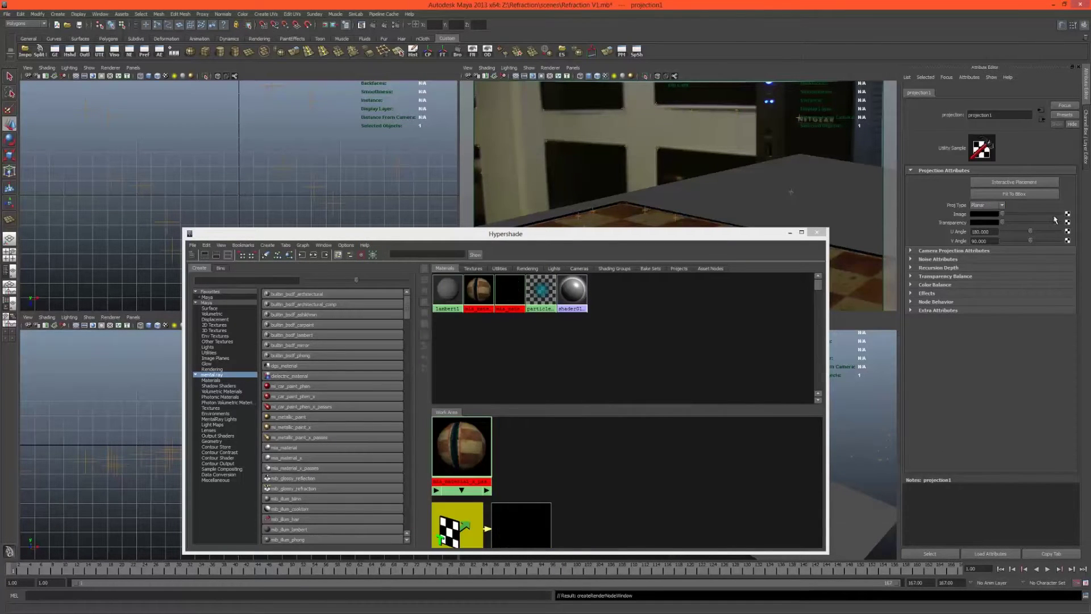
Map a File texture to the projection node's image attribute.
click(1068, 215)
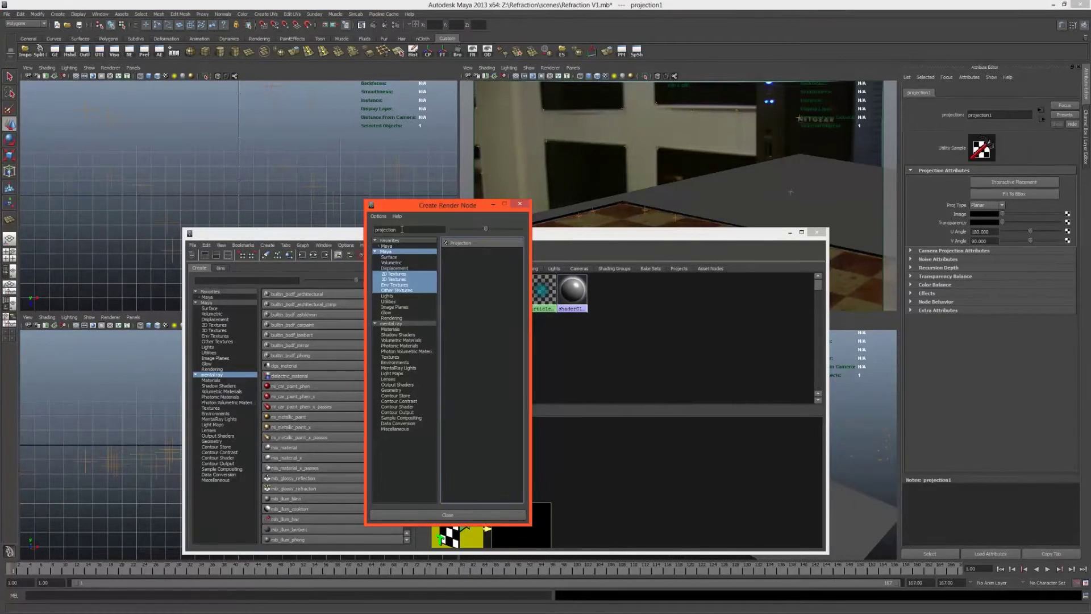
text(file)
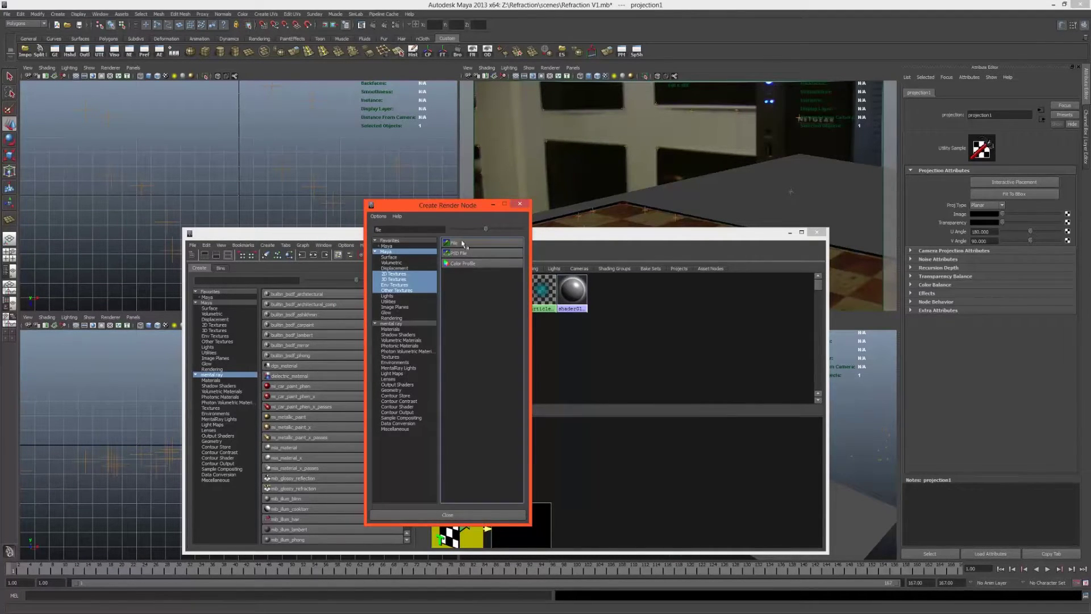
click(462, 244)
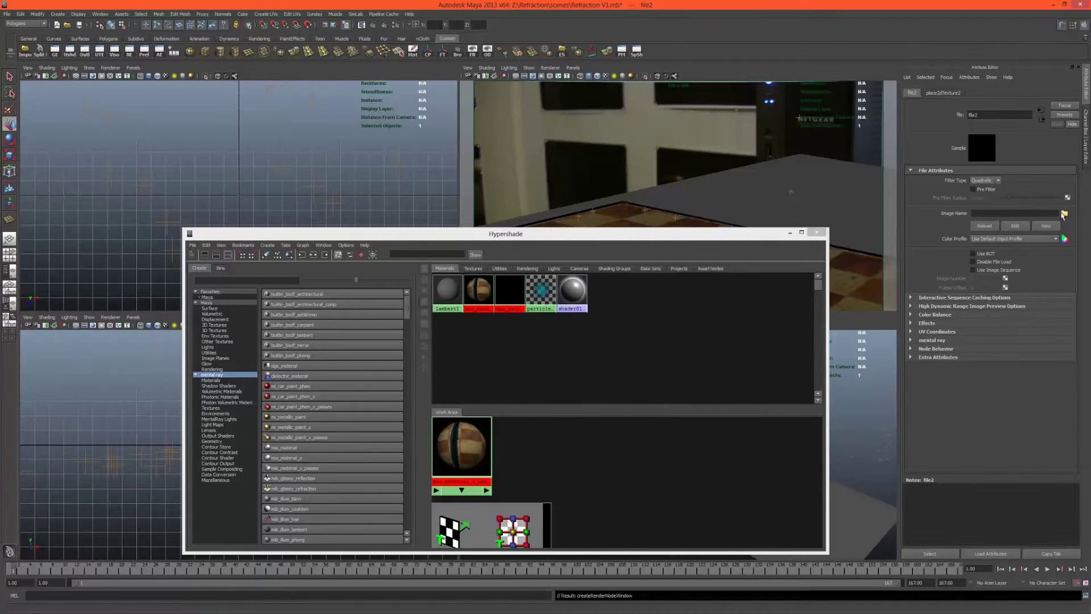
Load ChessBoard000.tiff from the Undistorted folder inside the project's footage folder into the file texture.
click(1064, 213)
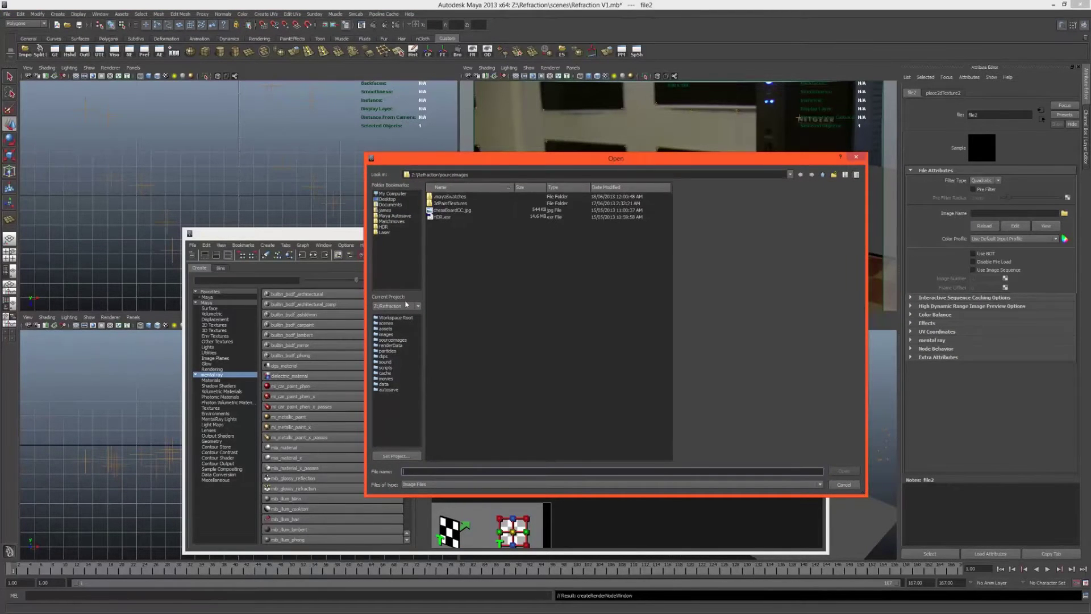
click(822, 174)
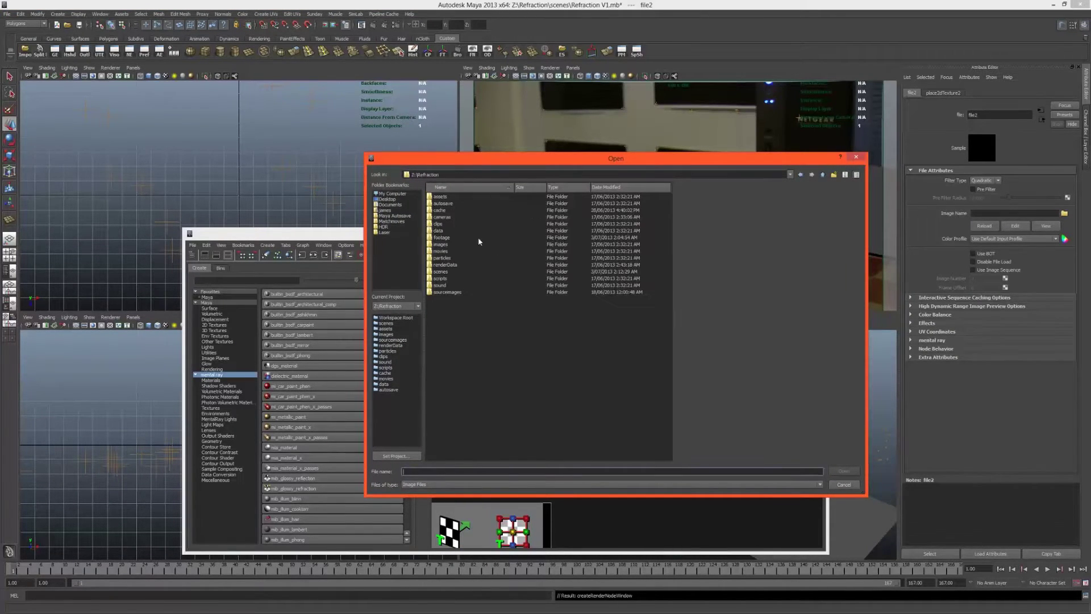
double_click(441, 238)
double_click(443, 197)
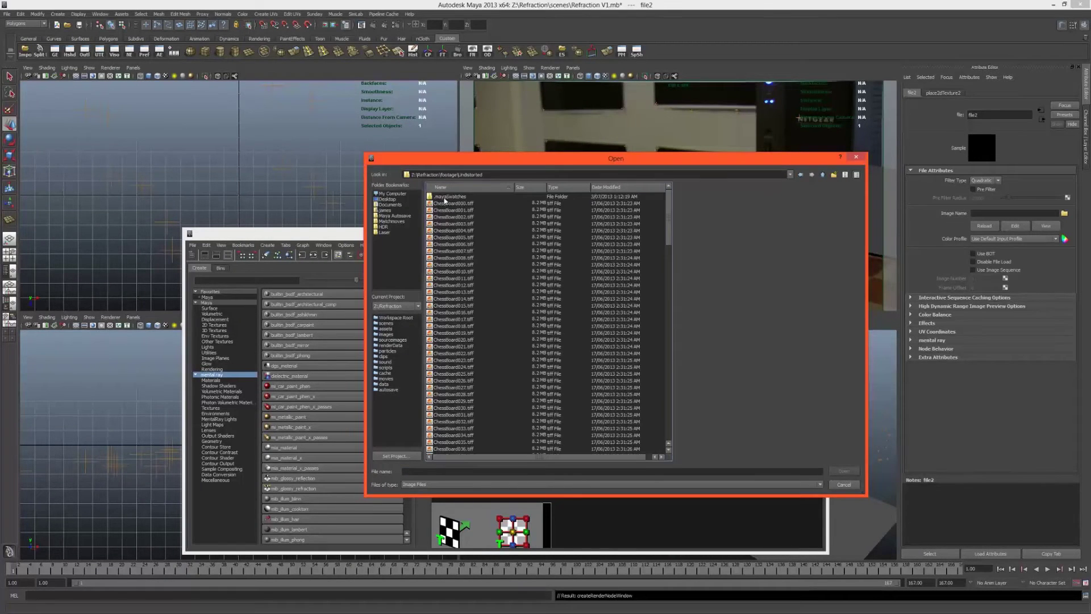
click(448, 204)
click(844, 471)
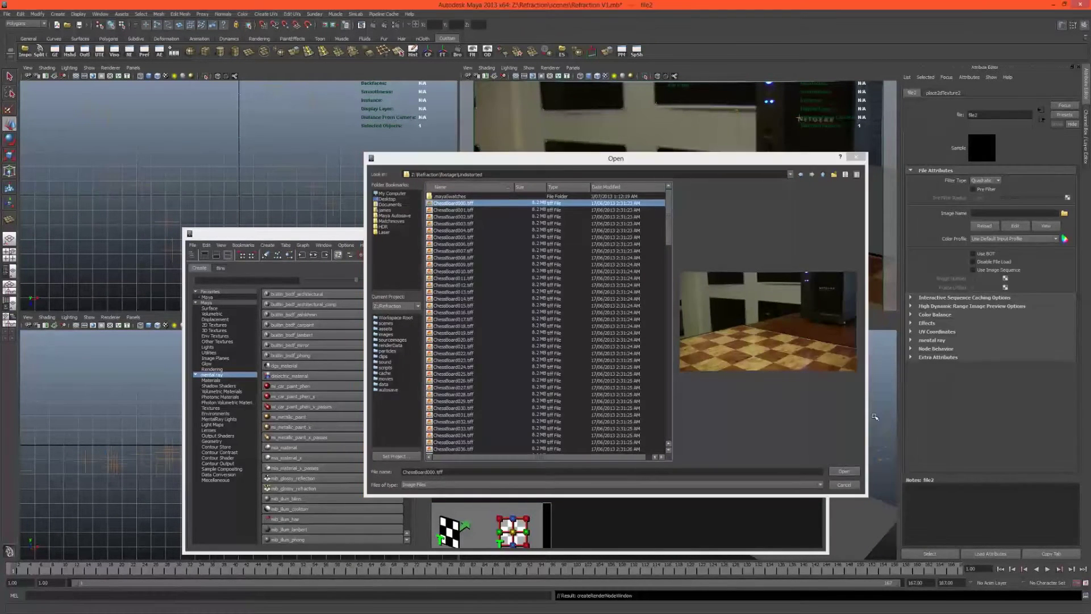
Set the footage texture's color profile to sRGB and its filter type to Off.
click(998, 239)
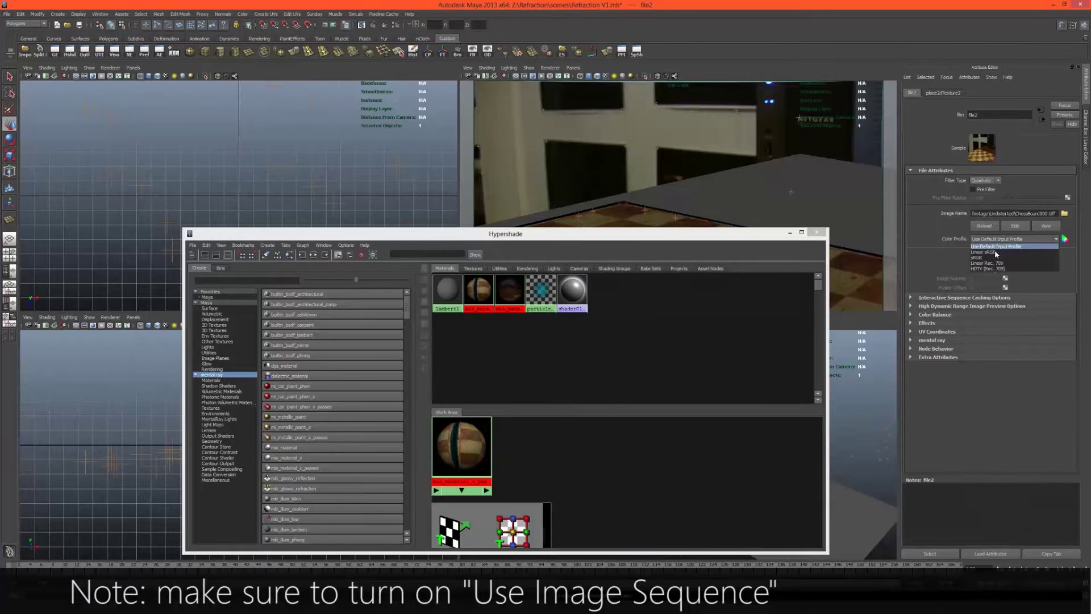
click(992, 252)
click(983, 181)
click(982, 188)
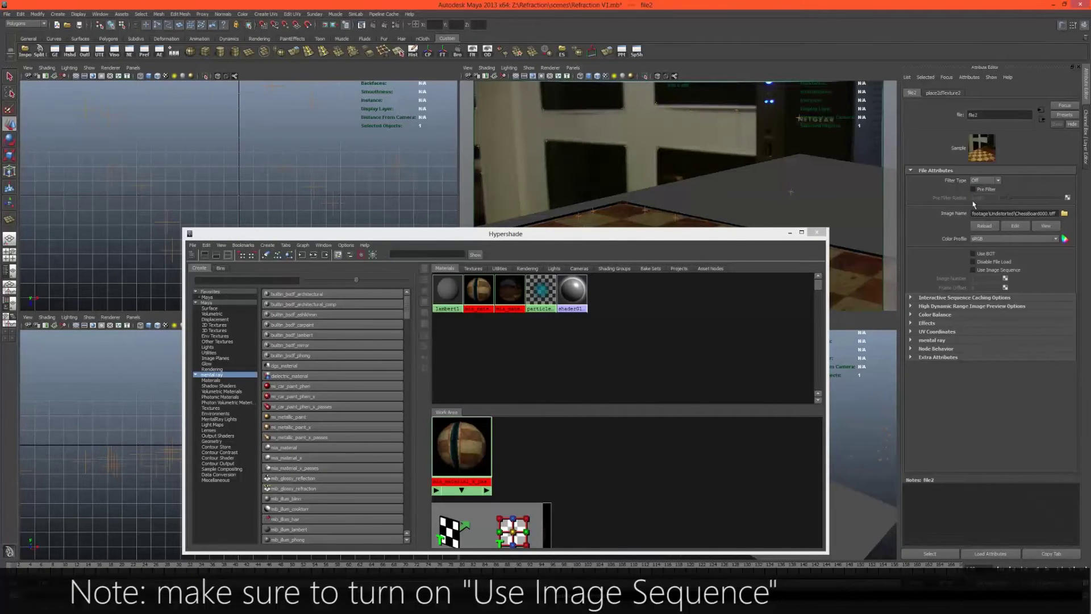
Graph the mia_material_x_passes2 network and set its projection node to Perspective, linked to Camera01_2Shape.
right_click(510, 294)
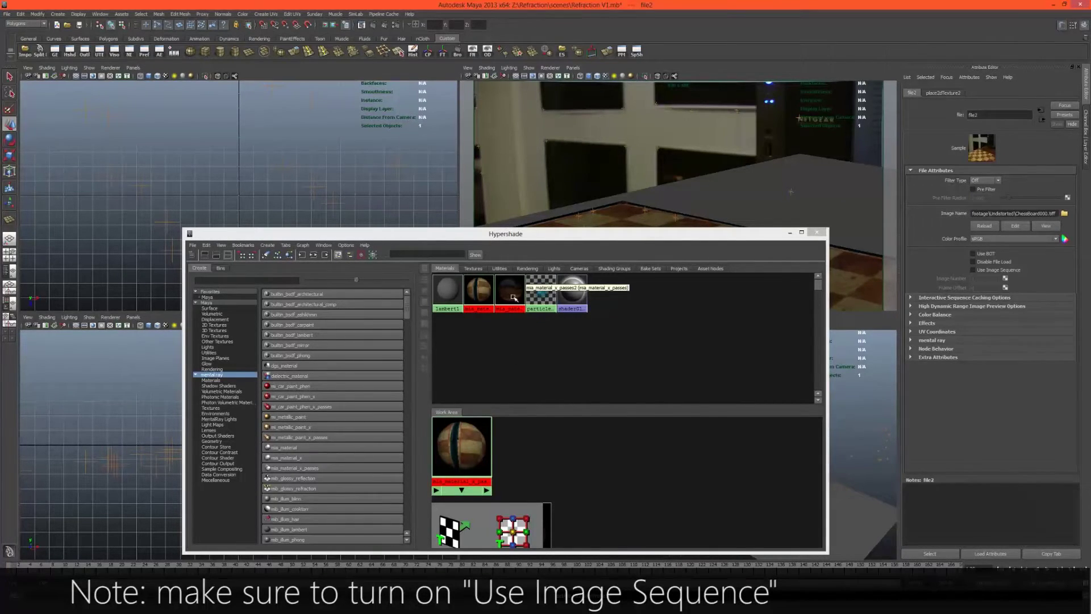
click(509, 312)
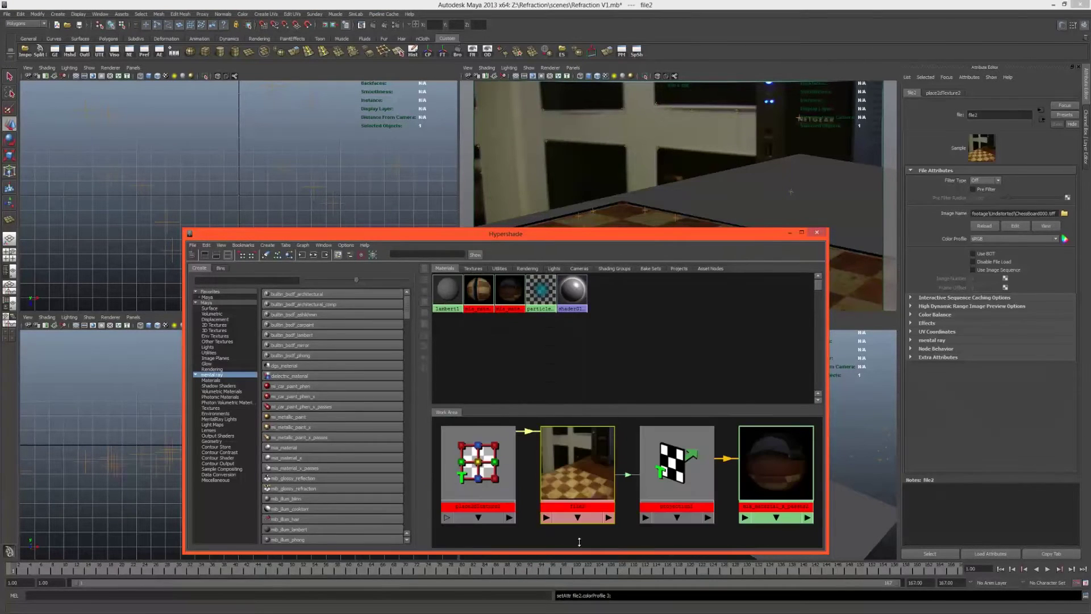
click(665, 460)
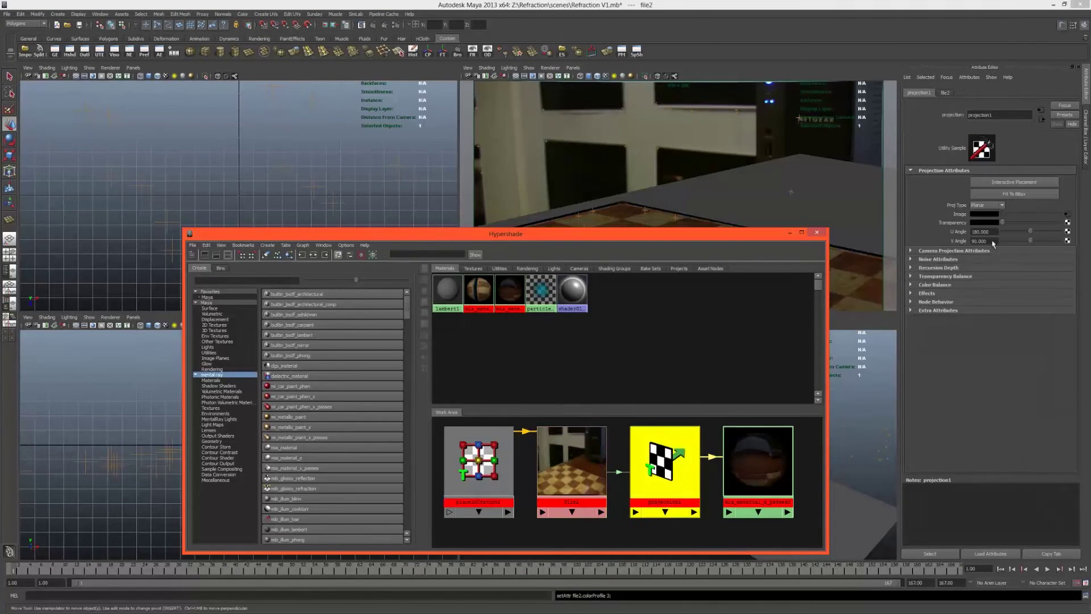
click(985, 205)
click(980, 254)
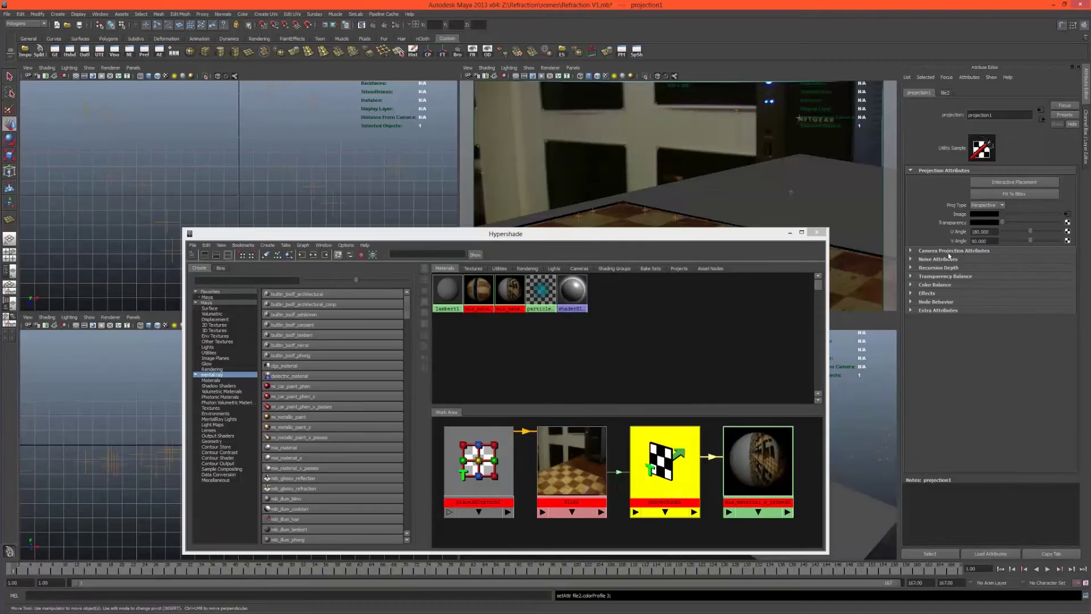
click(956, 251)
click(986, 261)
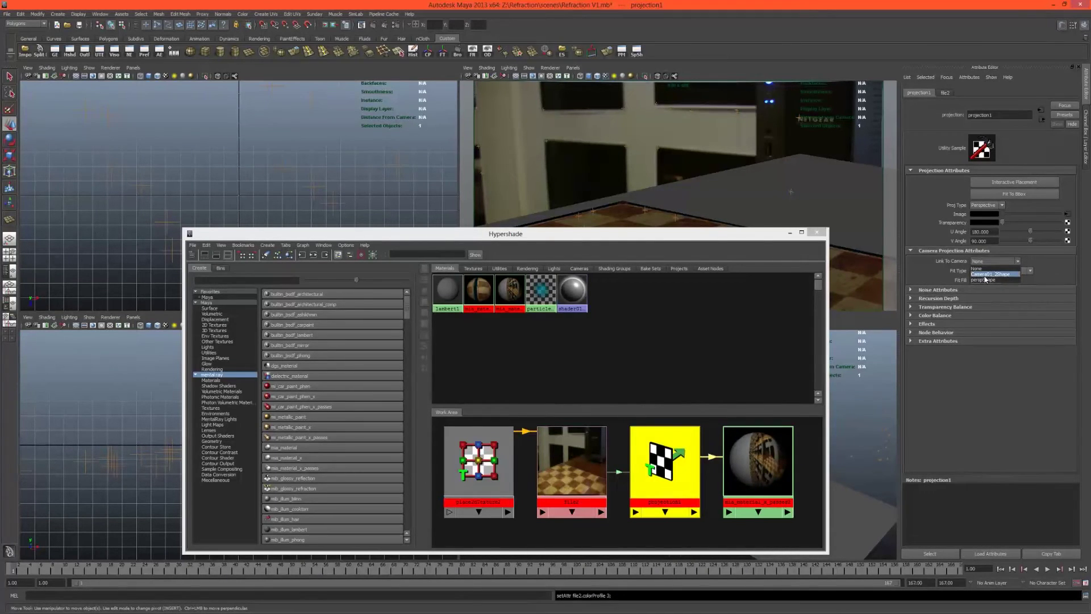
click(986, 273)
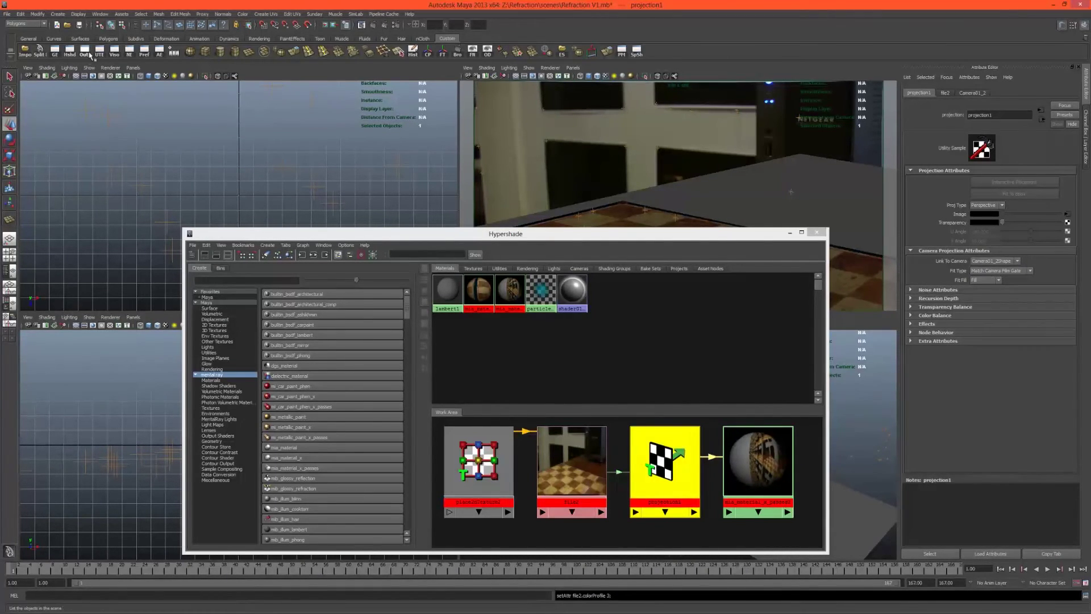
Expand pf_data in the Outliner and open the name of its Camera01_2 camera for editing.
click(84, 51)
click(509, 339)
click(537, 348)
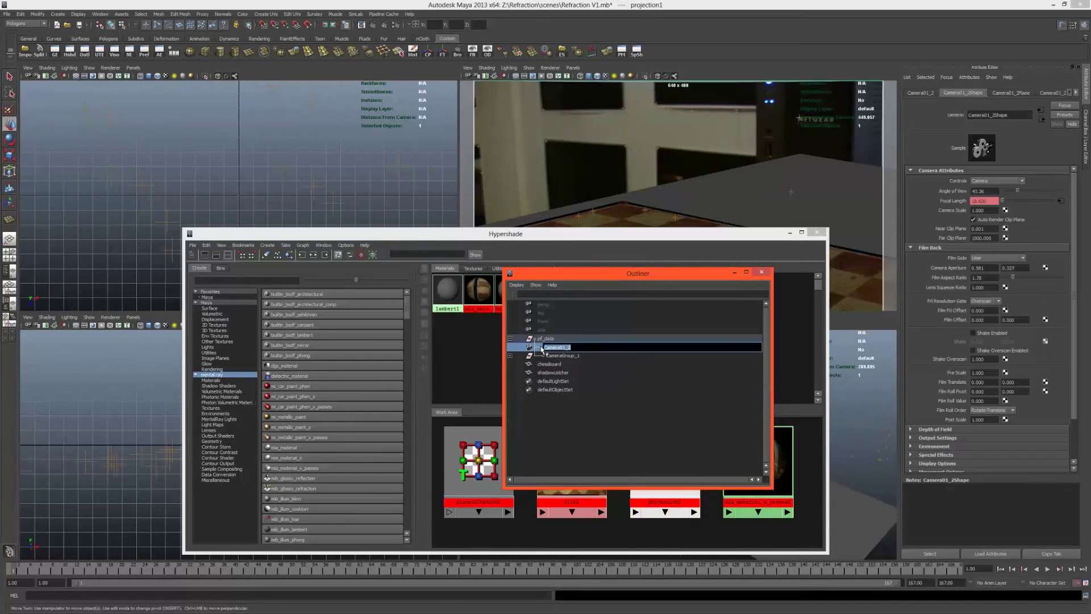